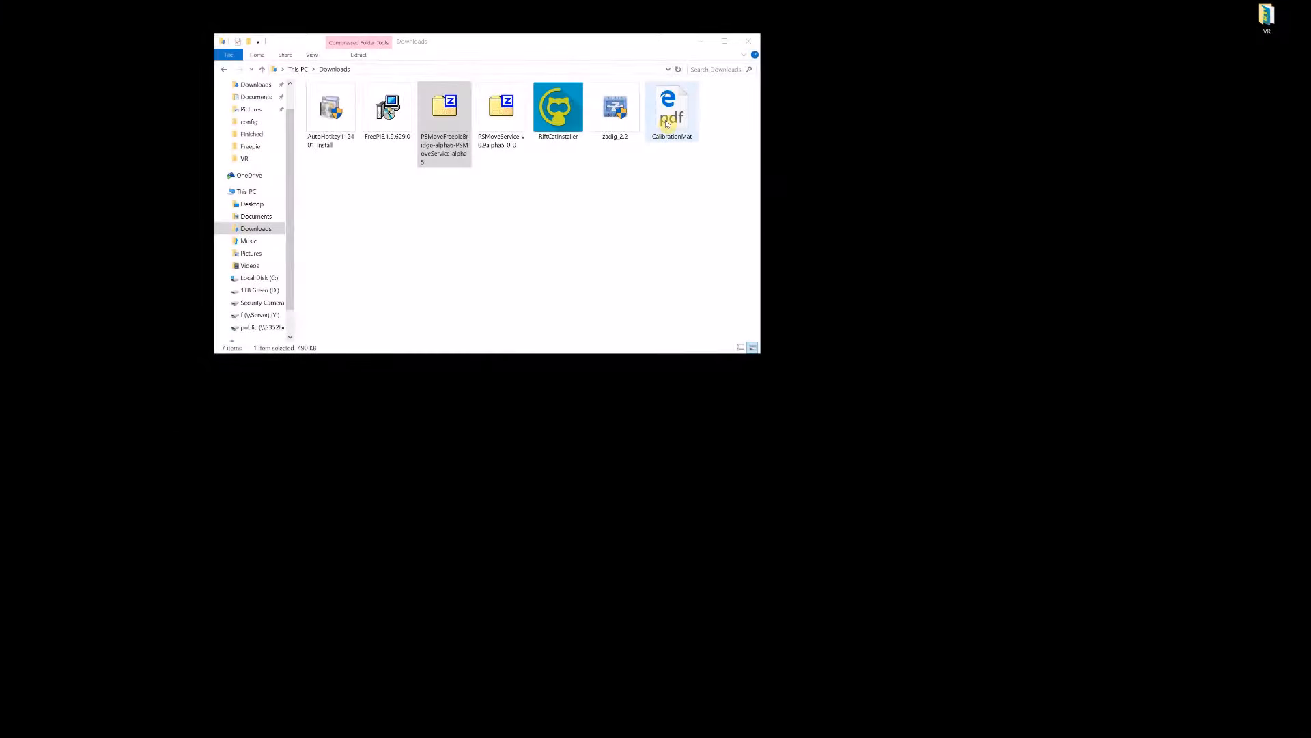
- Open the CalibrationMat PDF from Downloads, view the calibration sheet and its print option, and close the document
{"action": "left_click", "coordinate": [667, 123]}
{"action": "double_click", "coordinate": [668, 123]}
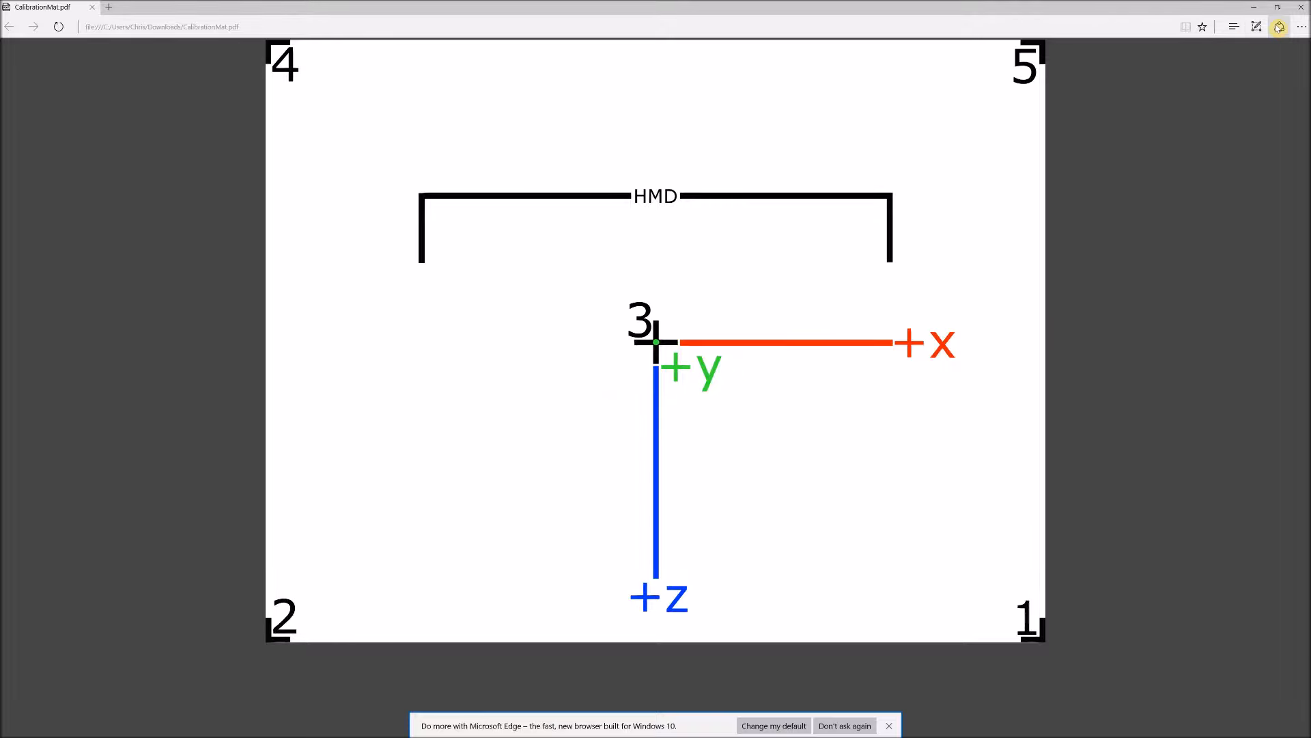
{"action": "left_click", "coordinate": [1298, 26]}
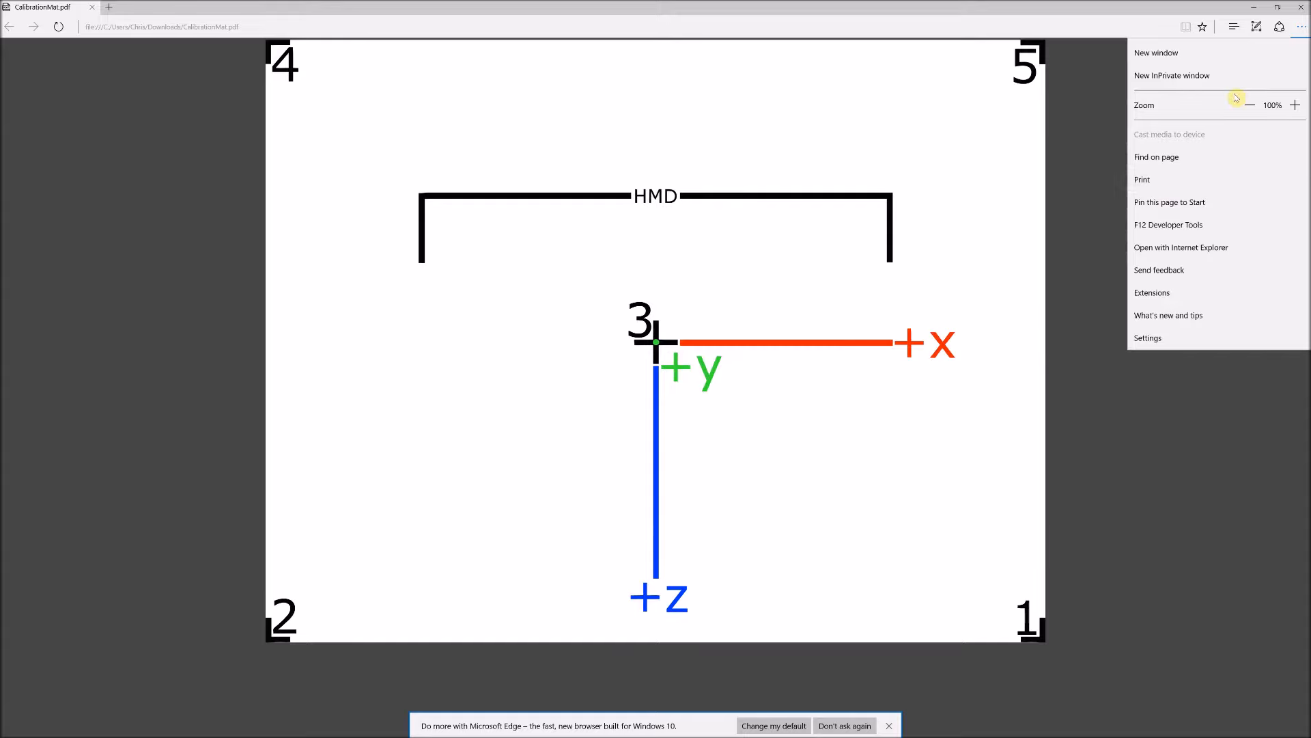
{"action": "left_click", "coordinate": [1303, 8]}
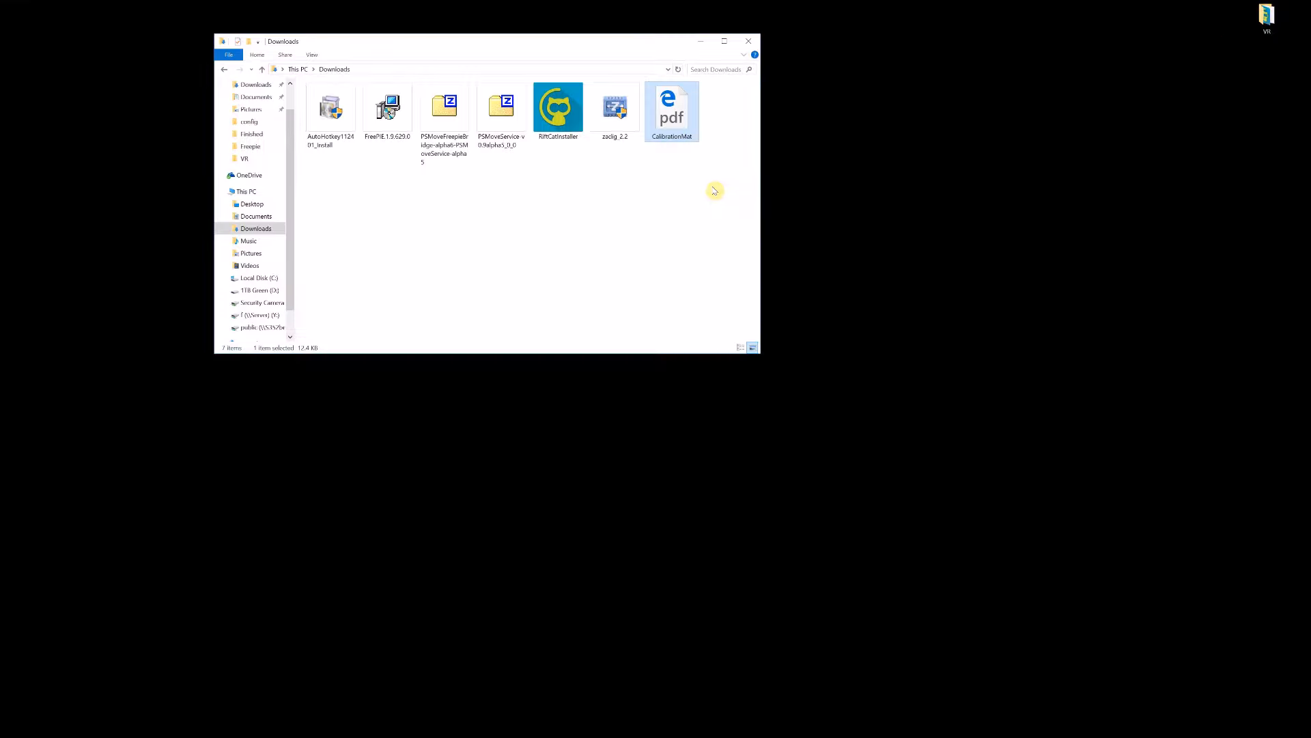
{"action": "left_click_drag", "start_coordinate": [558, 159], "coordinate": [324, 87]}
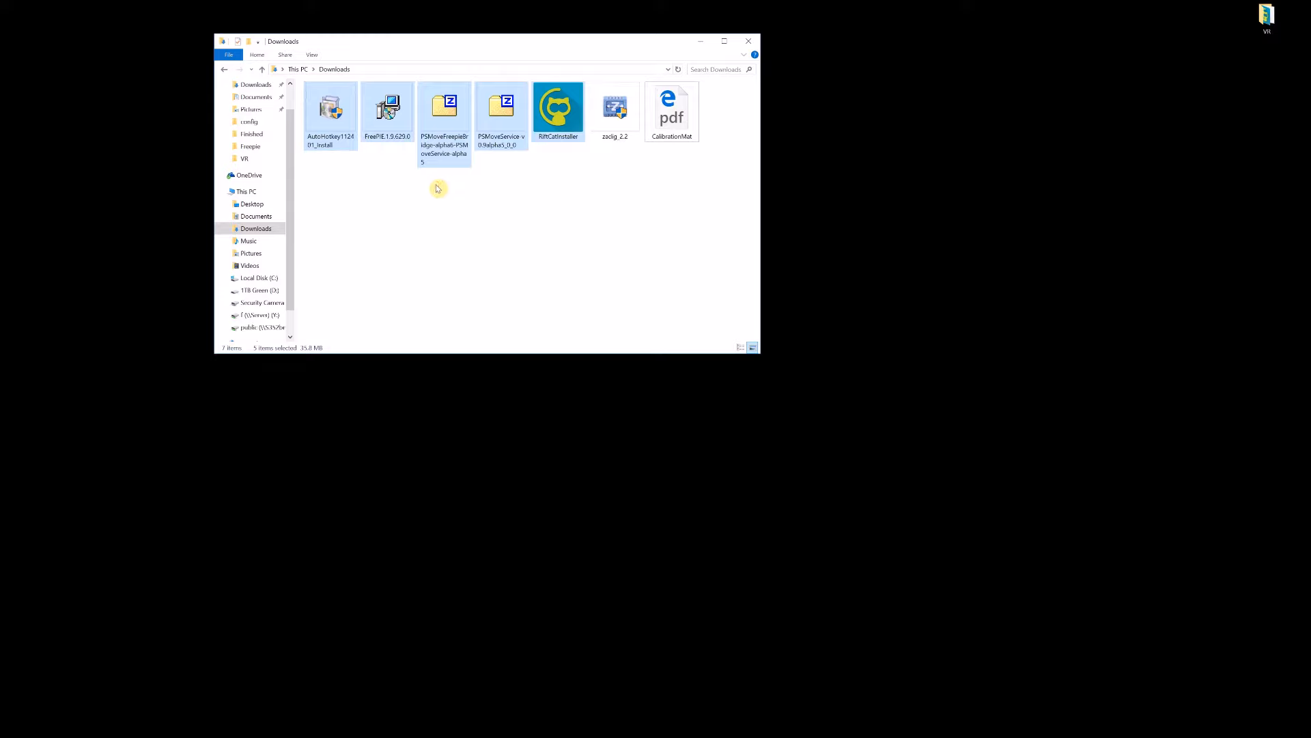
{"action": "left_click", "coordinate": [437, 188]}
{"action": "left_click", "coordinate": [555, 121]}
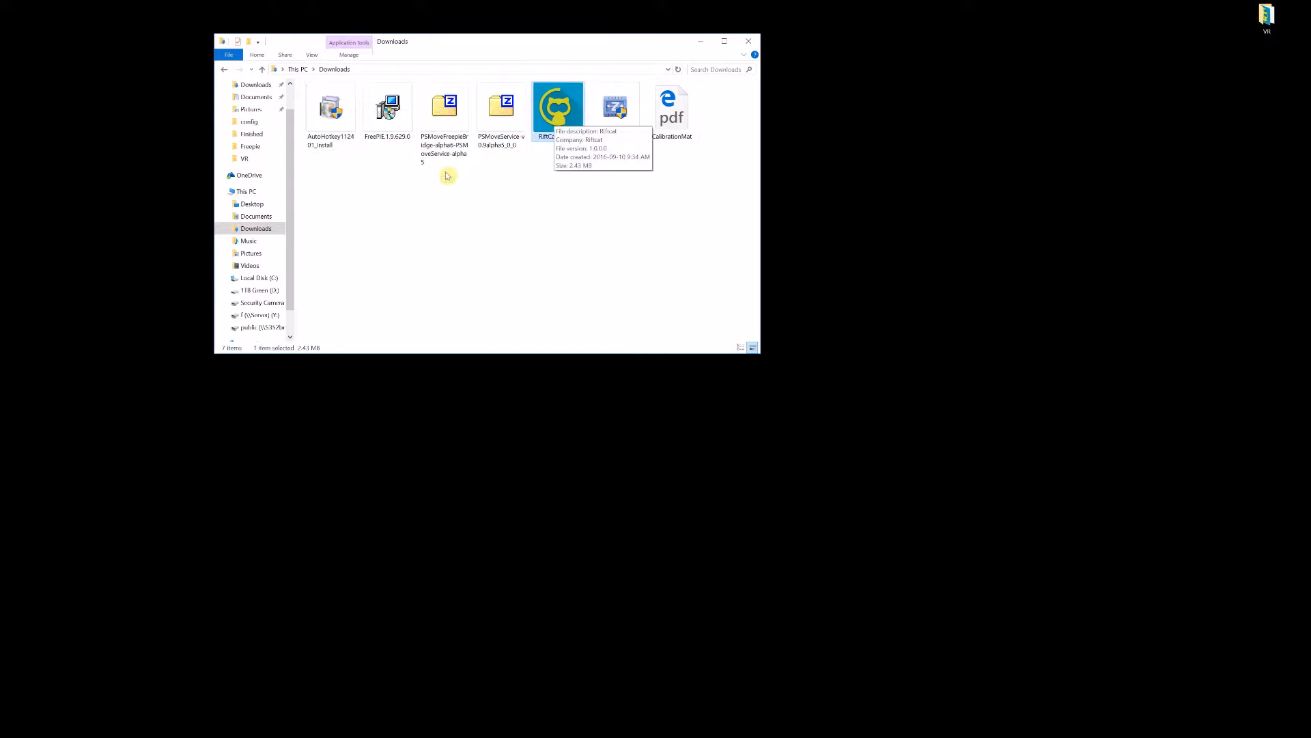
{"action": "left_click", "coordinate": [391, 104]}
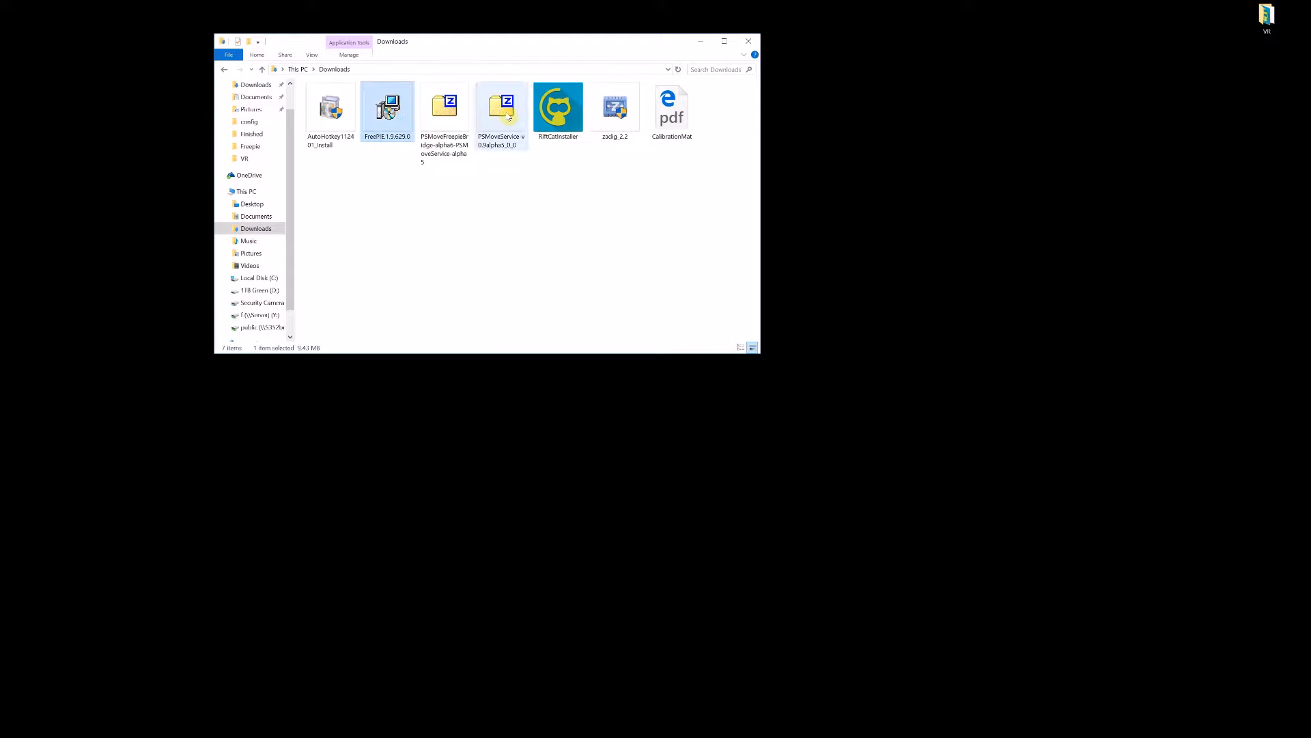
- Compare the Win64 files in the PSMoveService-v0.9alpha5_0_0 archive with the matching folder inside the desktop VR folder, and close the archive
{"action": "double_click", "coordinate": [509, 117]}
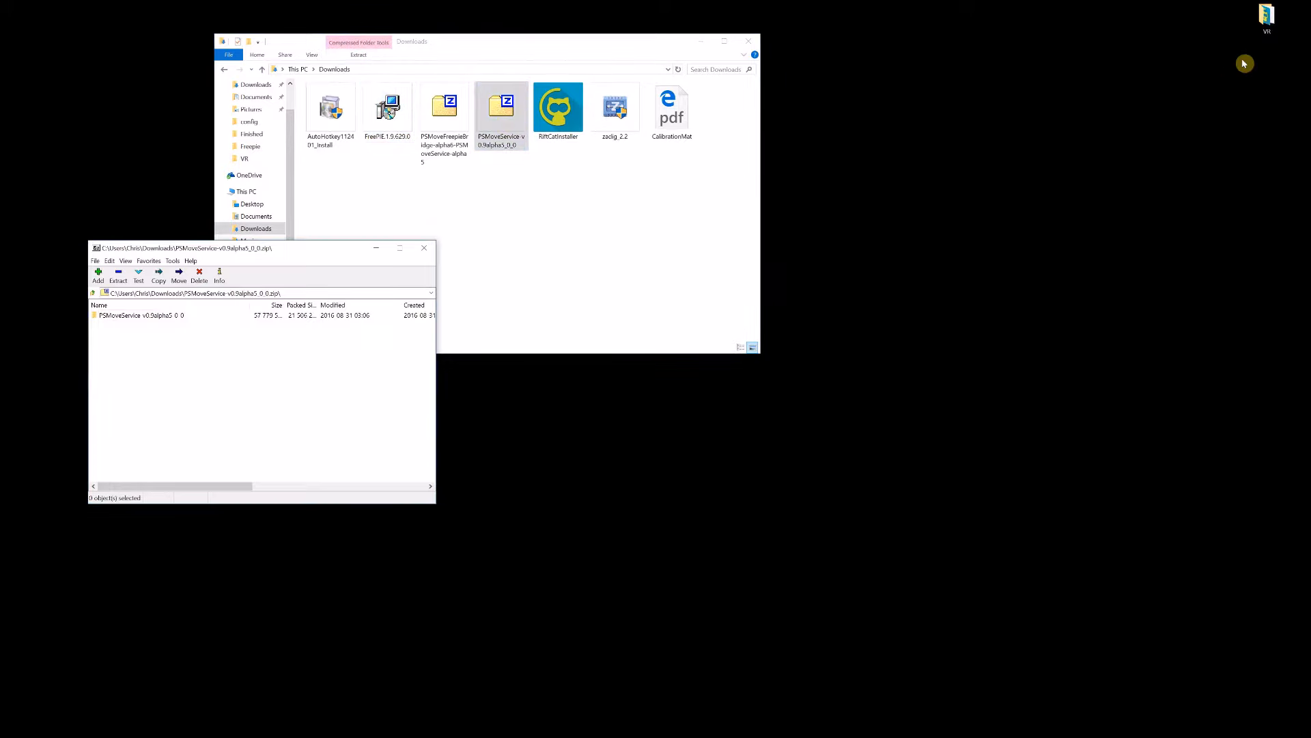
{"action": "double_click", "coordinate": [1268, 16]}
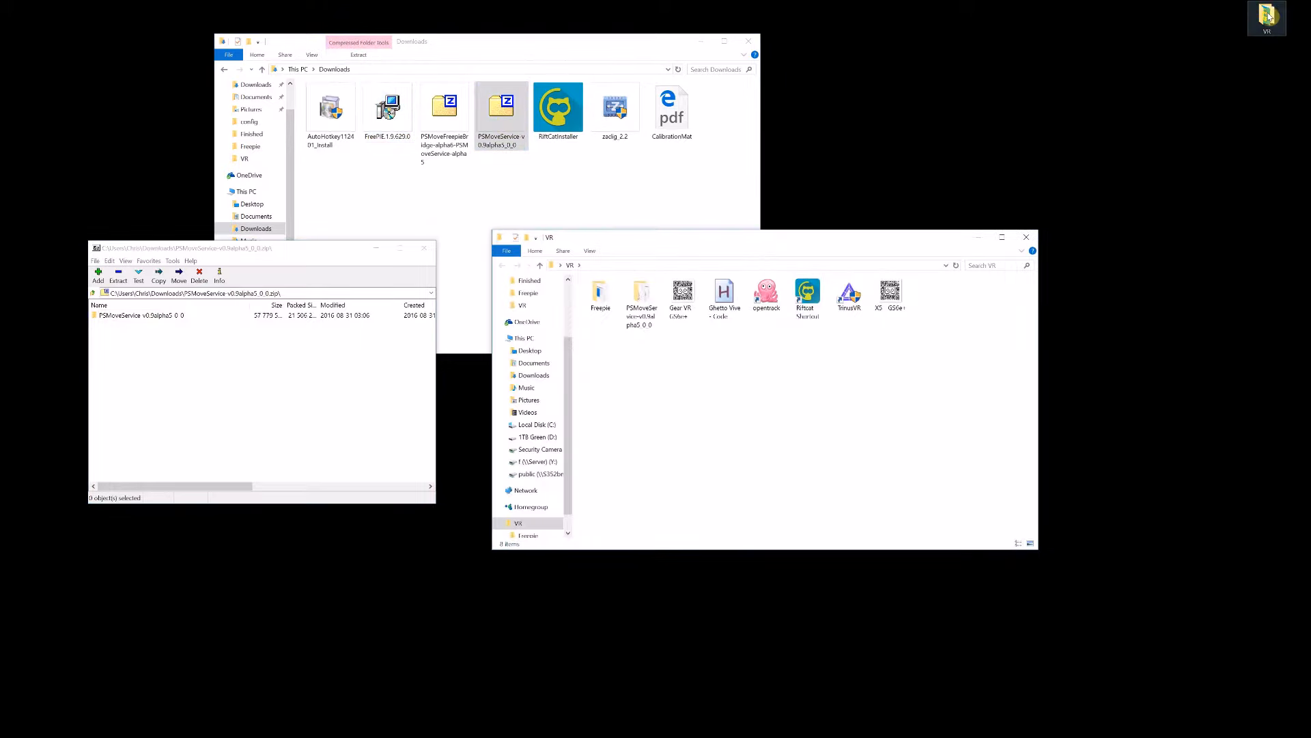
{"action": "double_click", "coordinate": [159, 318]}
{"action": "double_click", "coordinate": [106, 317]}
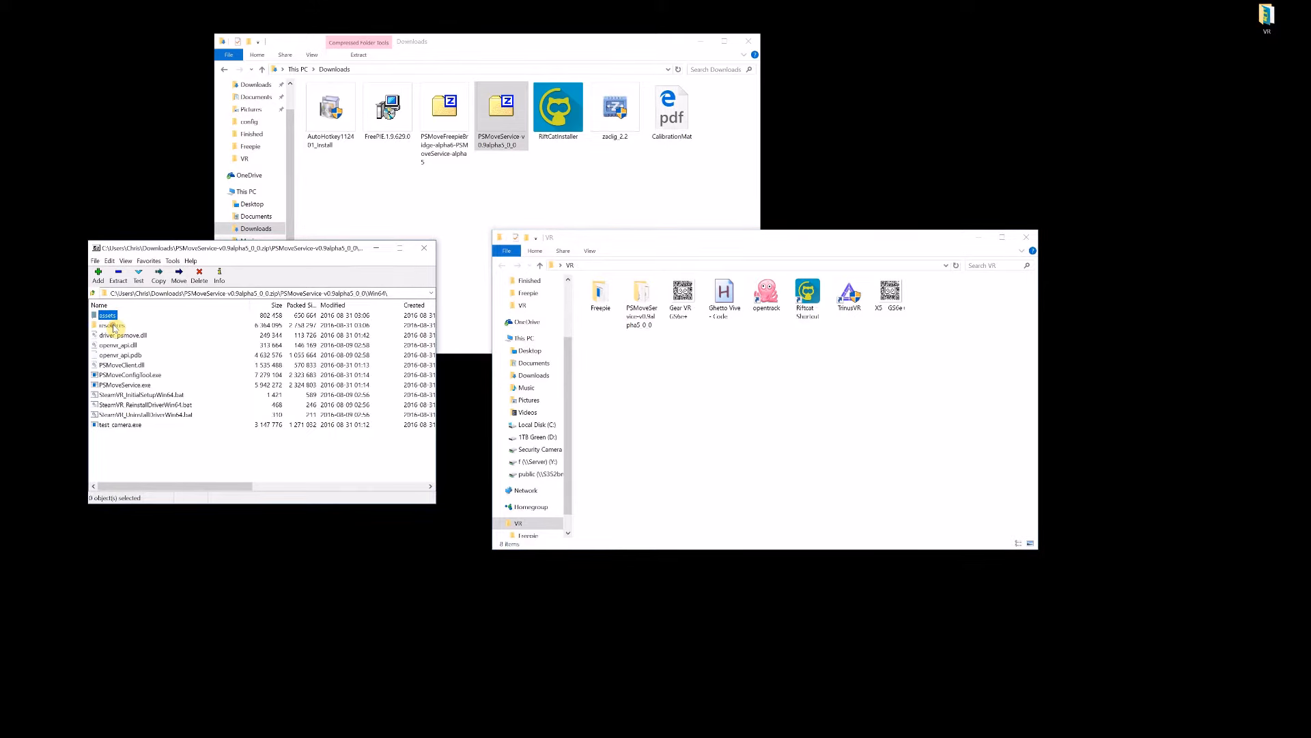
{"action": "double_click", "coordinate": [645, 295]}
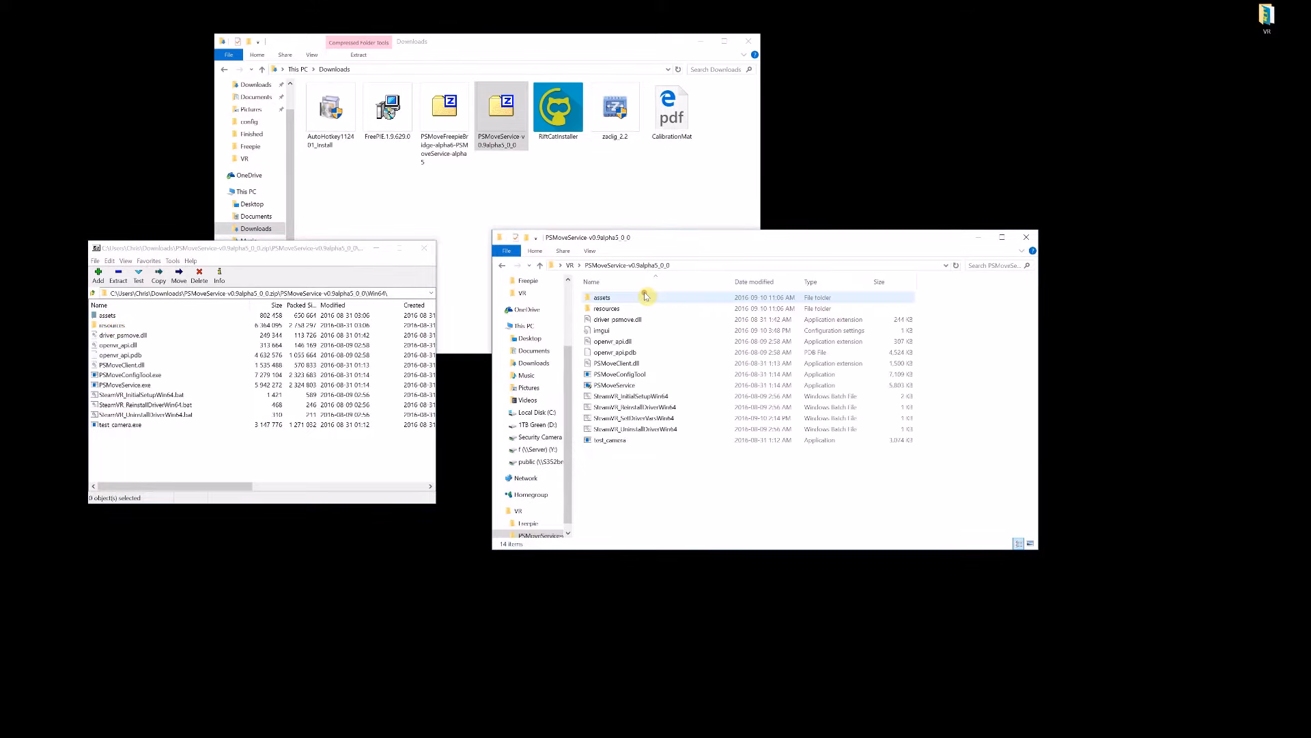
{"action": "left_click_drag", "start_coordinate": [156, 449], "coordinate": [174, 411]}
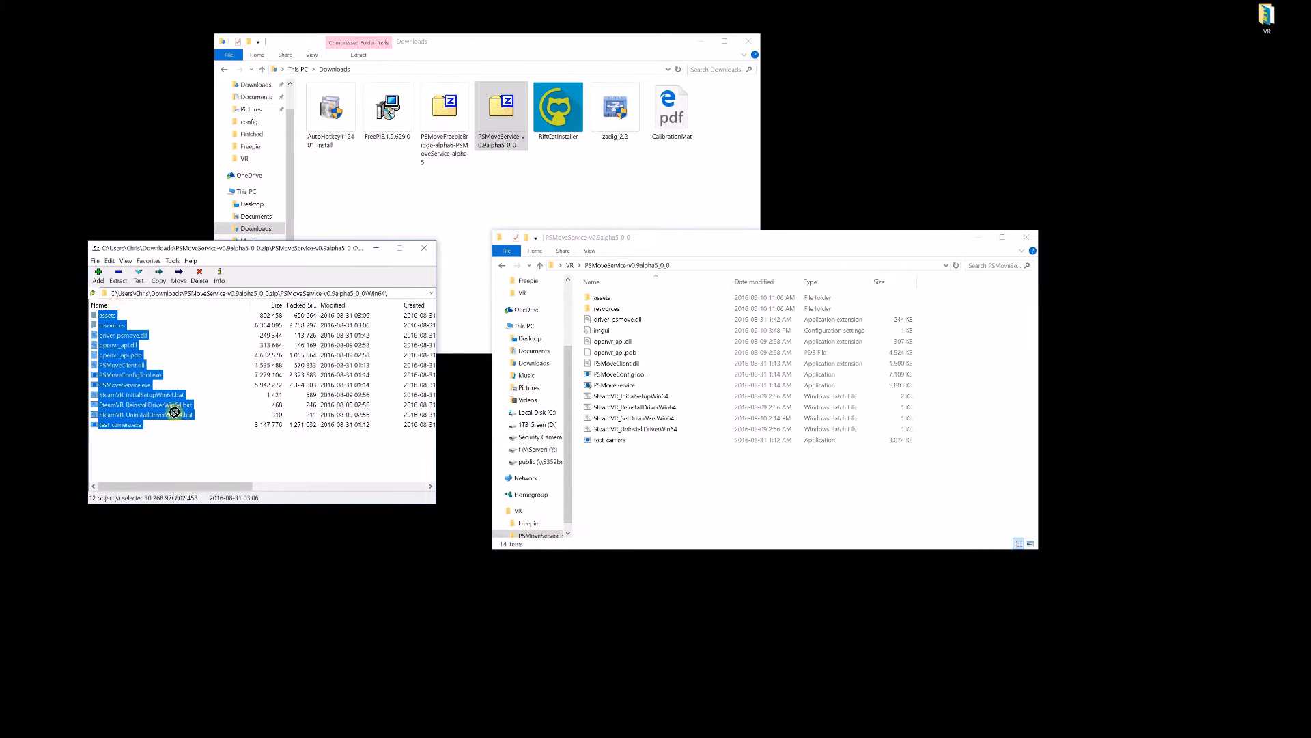
{"action": "left_click", "coordinate": [424, 248]}
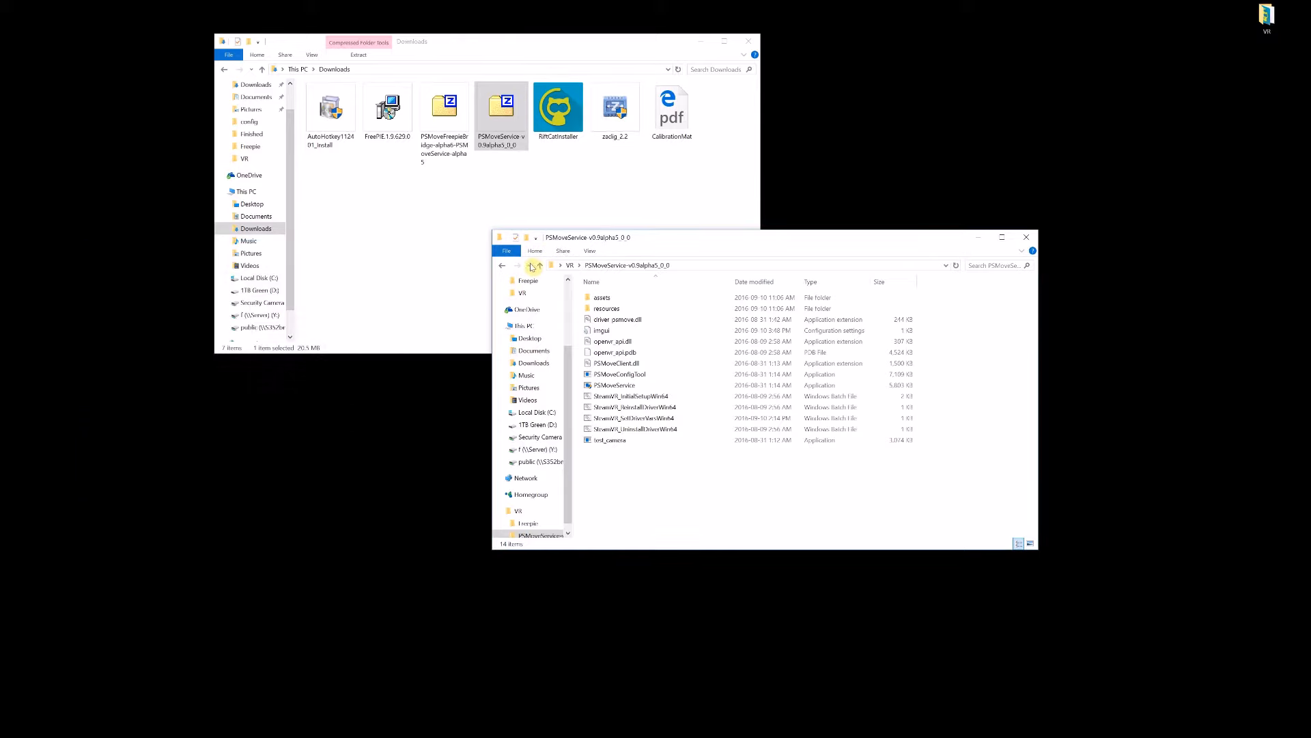
- Compare the PSMoveFreepieBridge archive's files with the Freepie folder inside VR, return to VR, and close the archive
{"action": "left_click", "coordinate": [569, 266]}
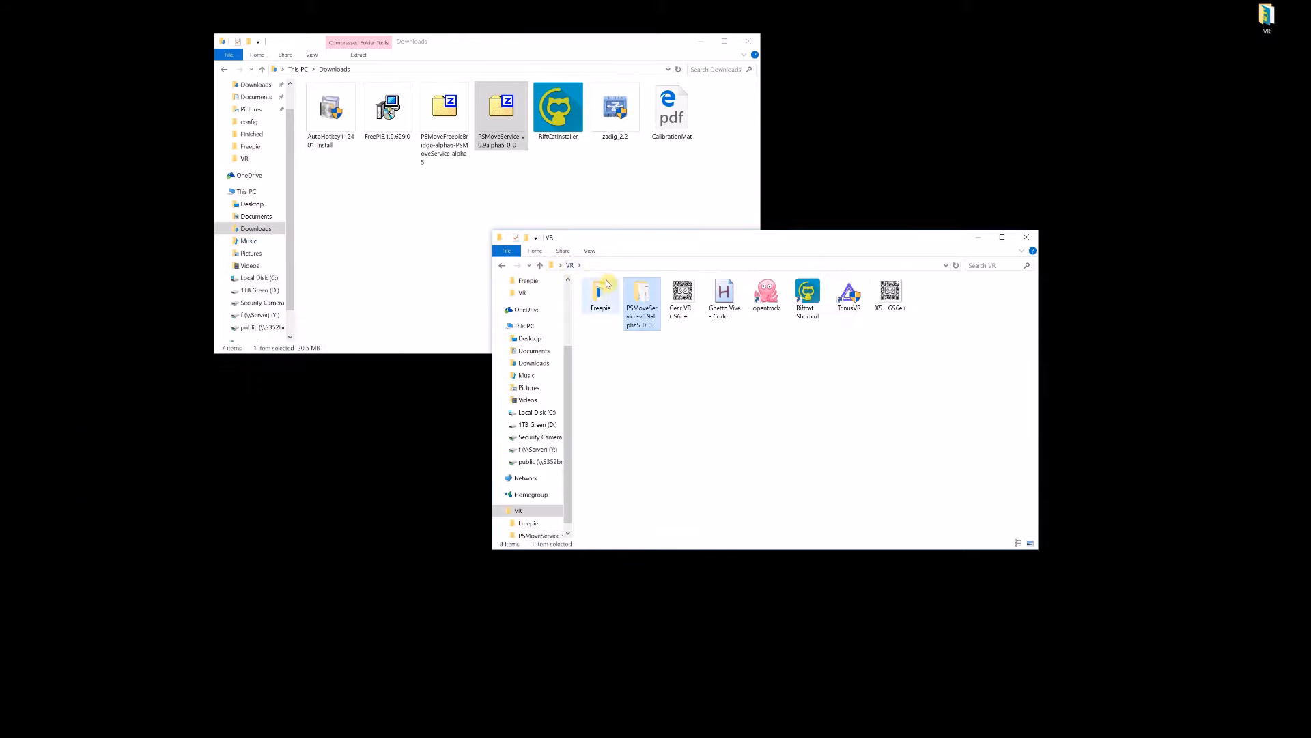
{"action": "double_click", "coordinate": [600, 301]}
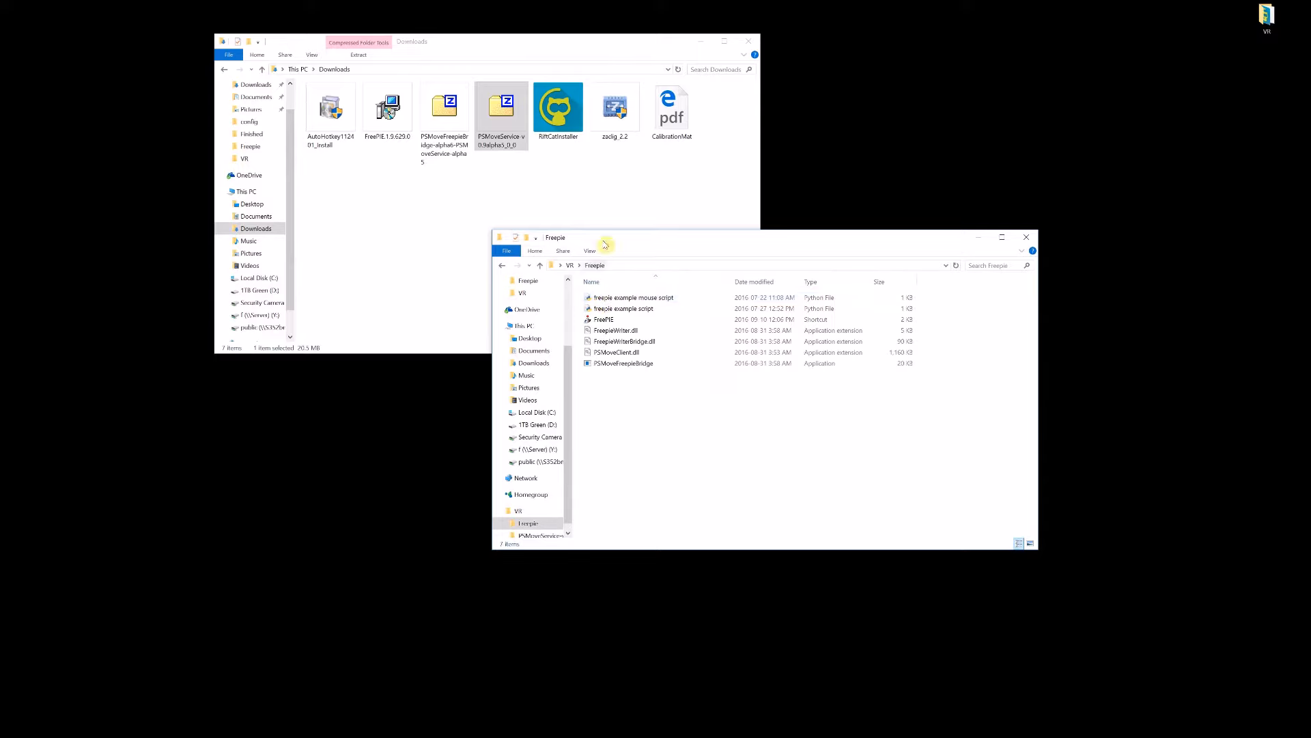
{"action": "left_click", "coordinate": [451, 121]}
{"action": "double_click", "coordinate": [451, 121]}
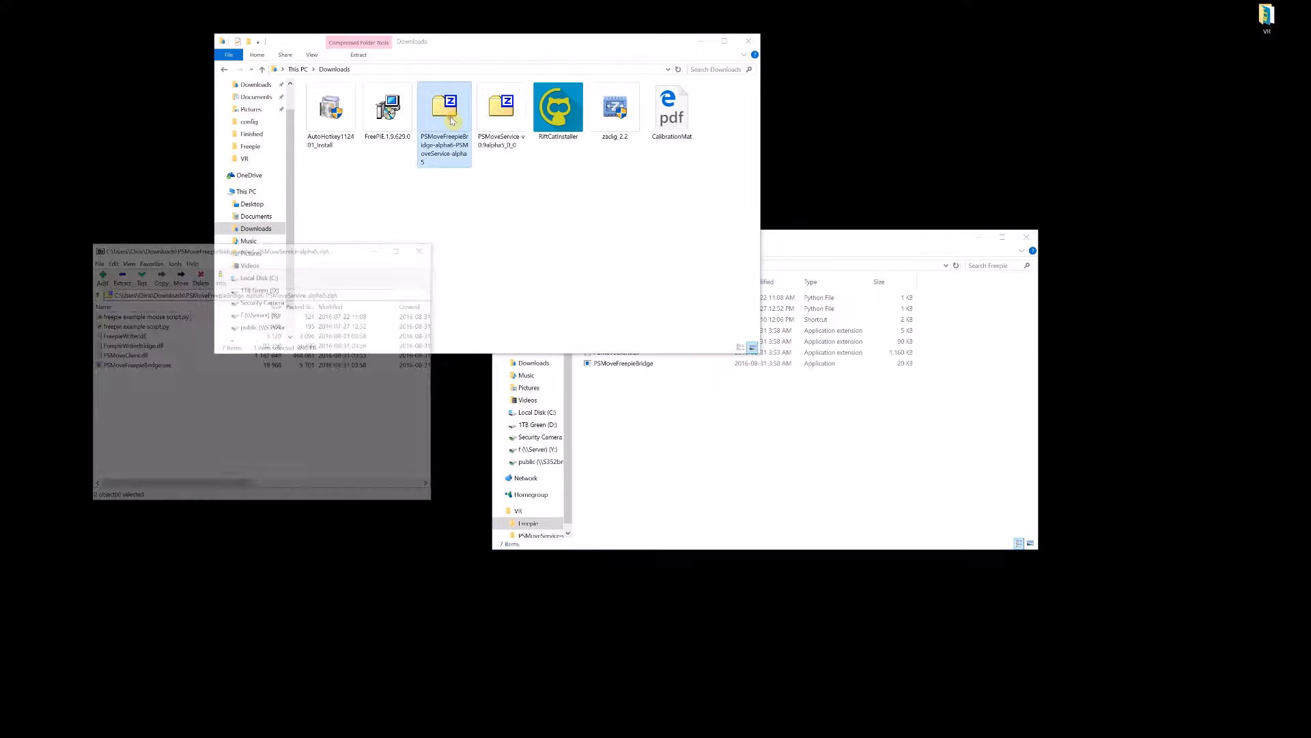
{"action": "left_click", "coordinate": [666, 439]}
{"action": "left_click_drag", "start_coordinate": [145, 394], "coordinate": [125, 348]}
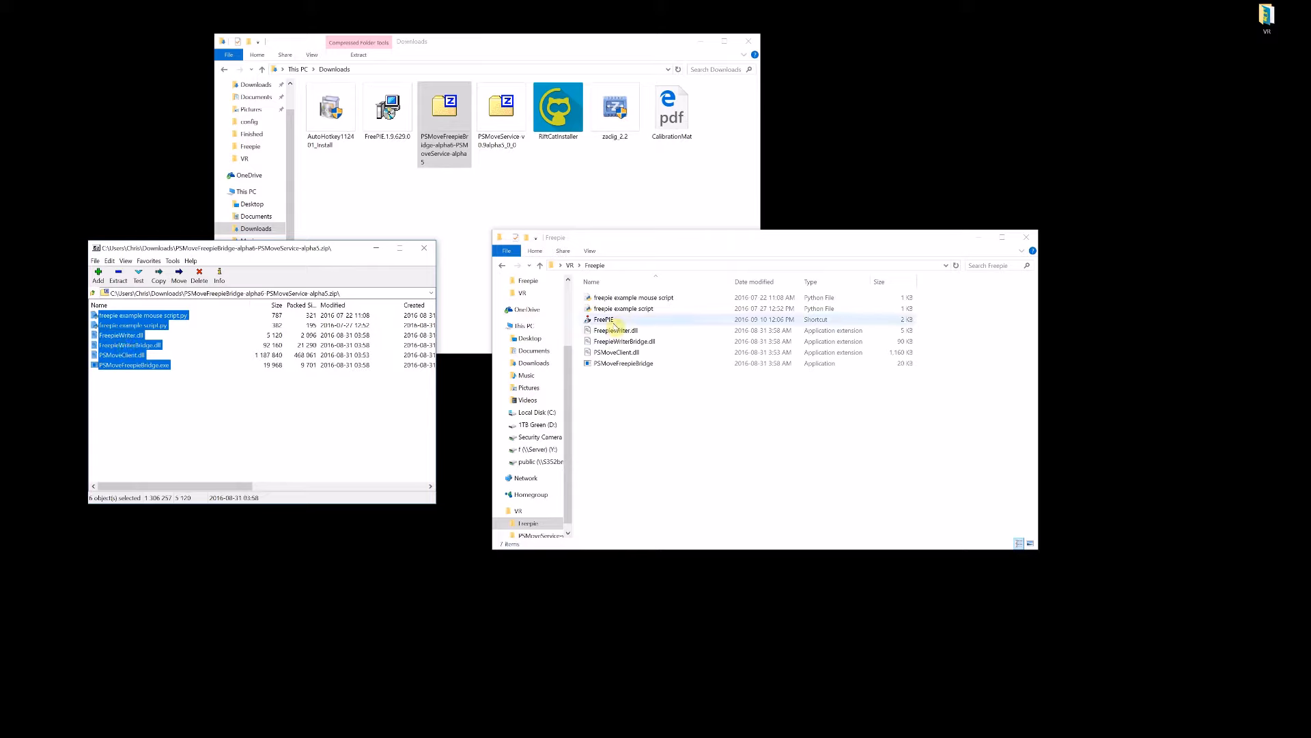
{"action": "left_click", "coordinate": [617, 319]}
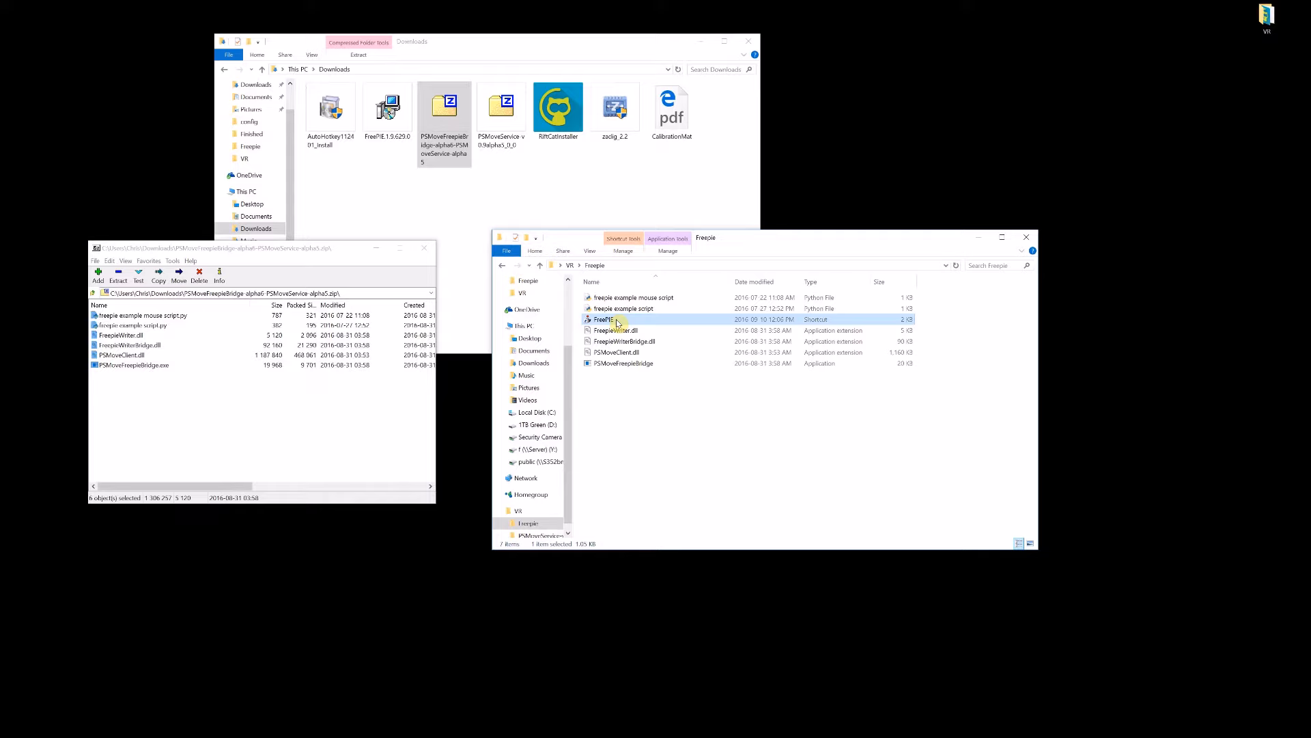
{"action": "left_click", "coordinate": [571, 265]}
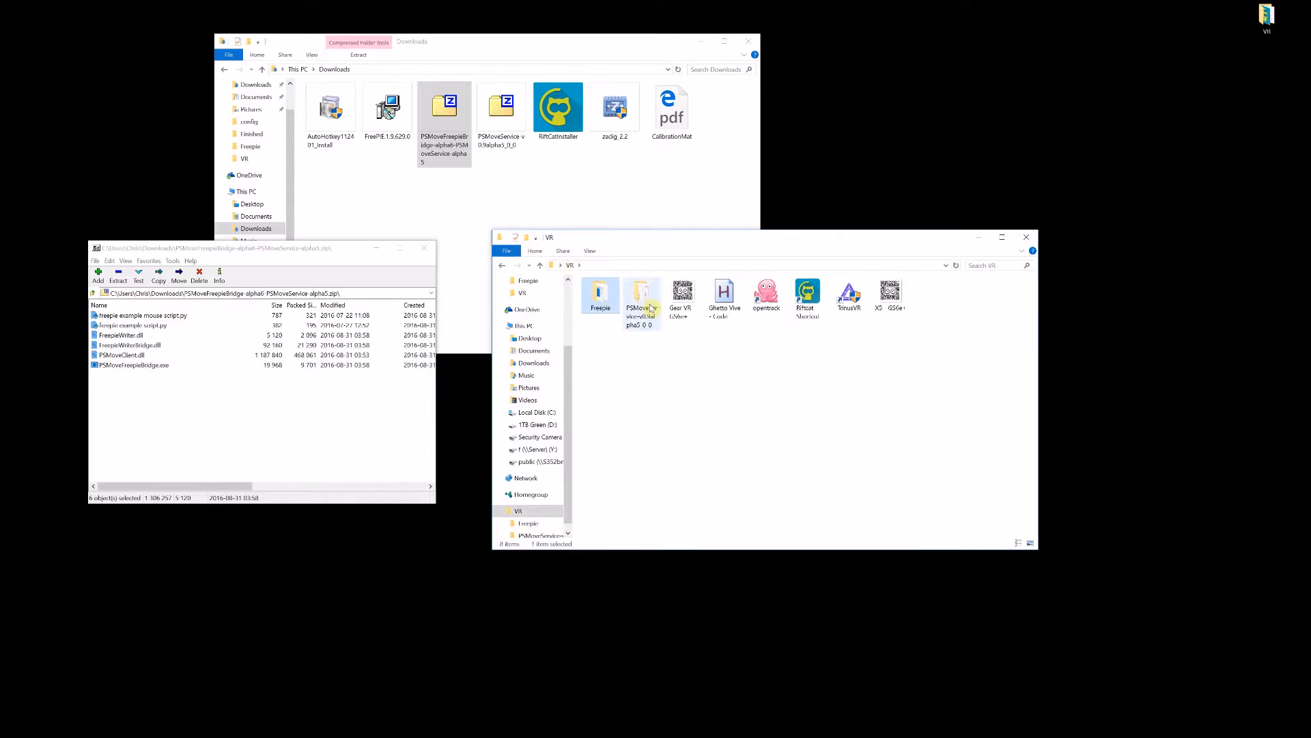
{"action": "left_click", "coordinate": [424, 247]}
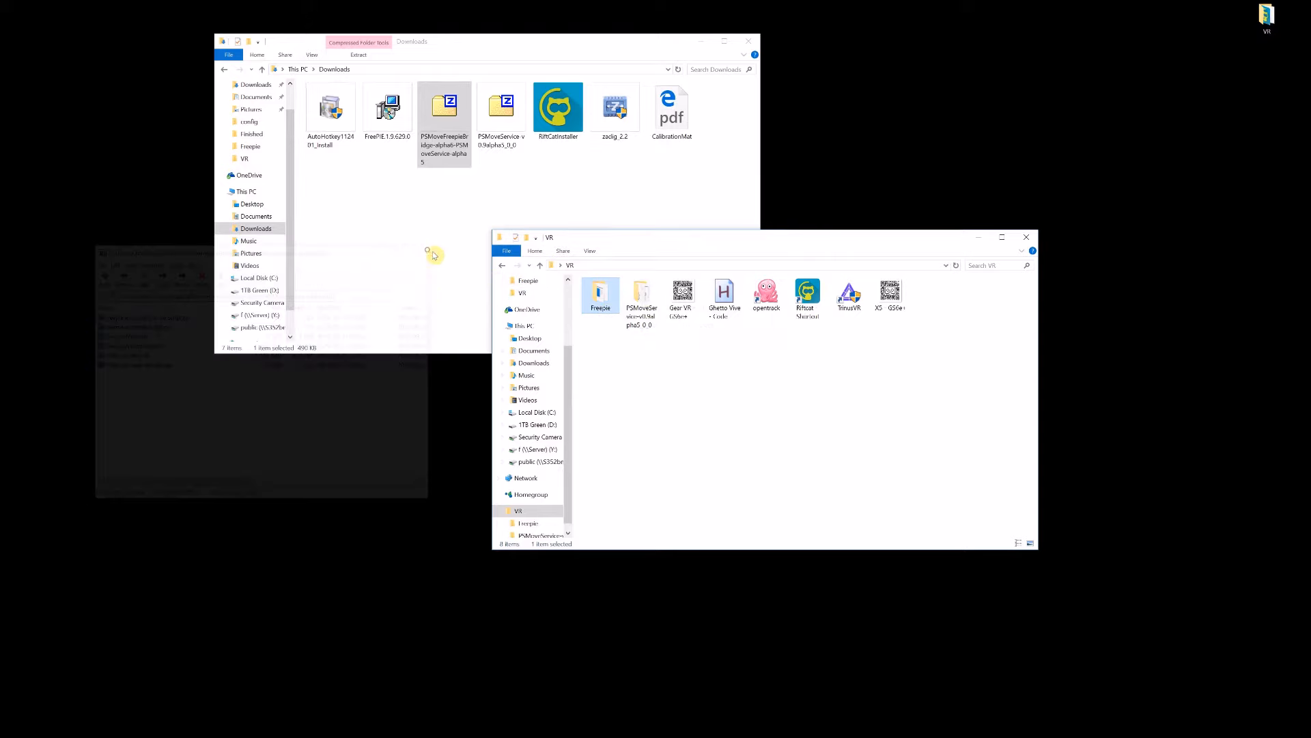
- Run the SteamVR_InitialSetupWin64 batch file from the PSMoveService-v0.9alpha5_0_0 folder in VR
{"action": "double_click", "coordinate": [640, 295]}
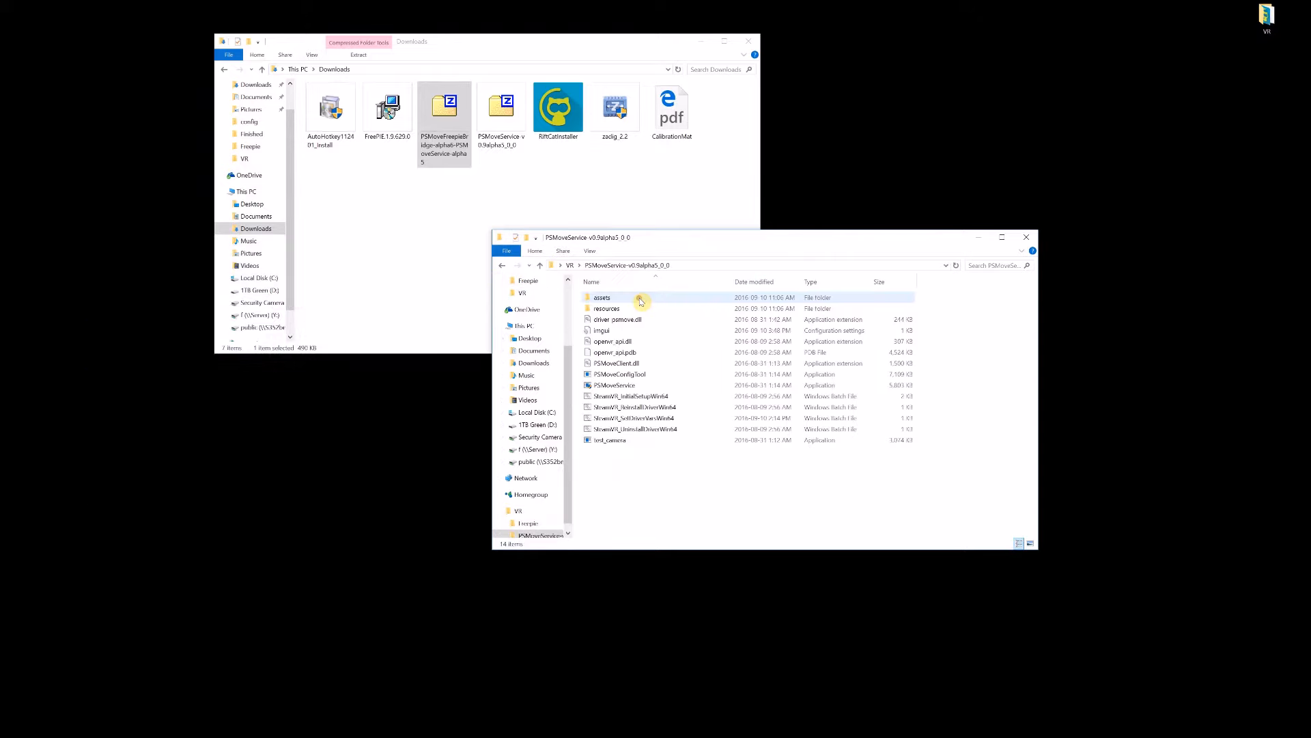
{"action": "left_click", "coordinate": [666, 399]}
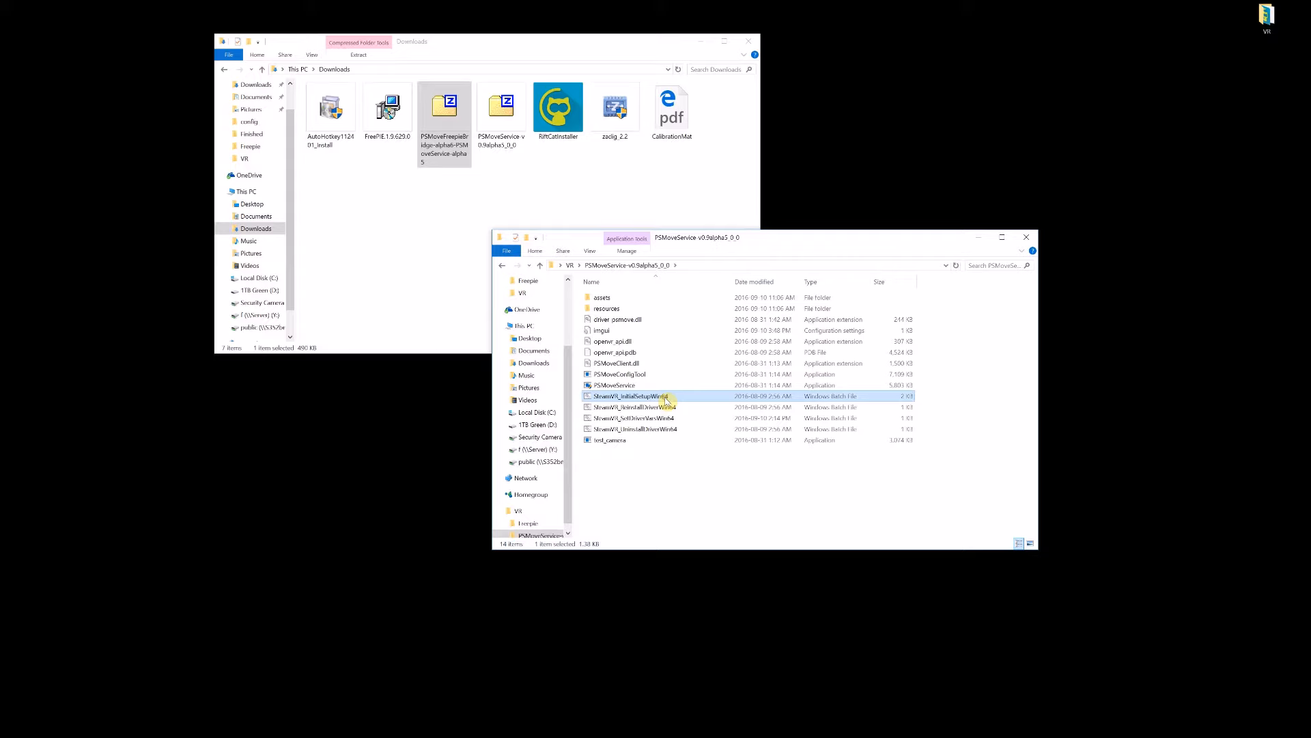
{"action": "double_click", "coordinate": [666, 401]}
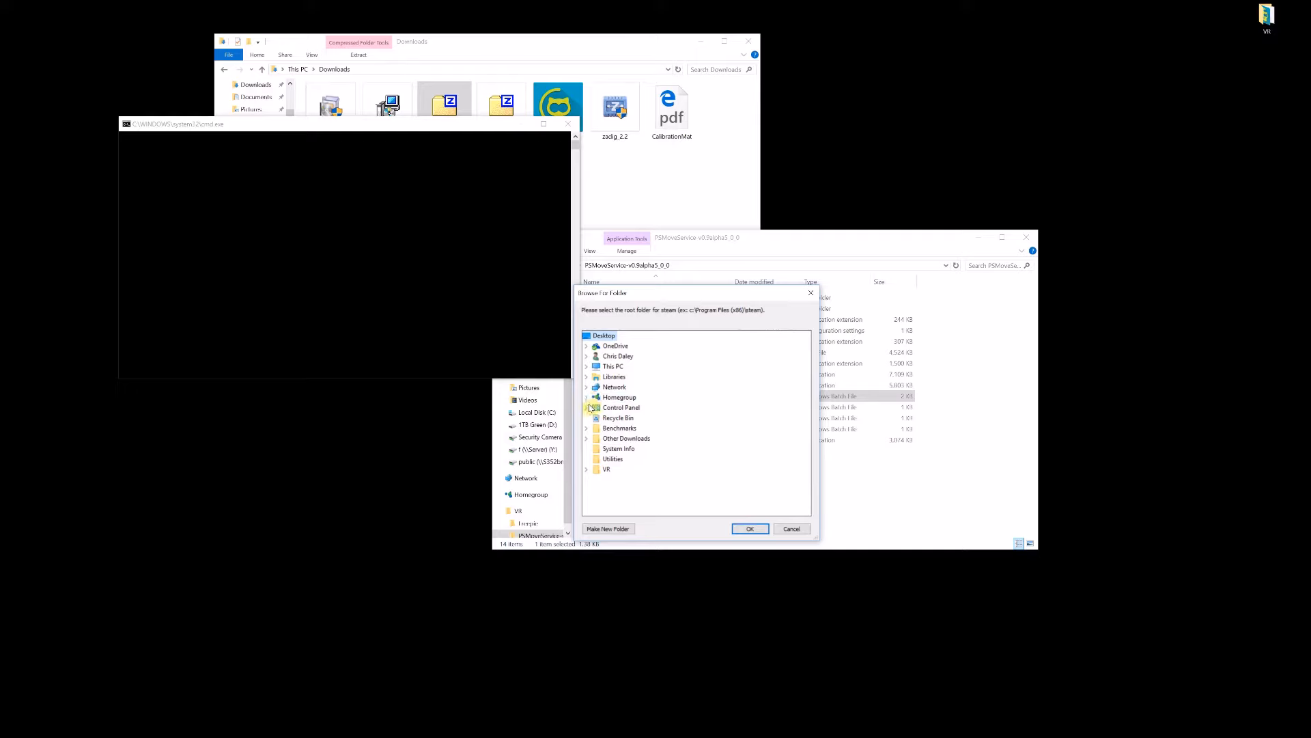
- Choose the Steam folder in C:\Program Files (x86) as the Steam root folder, and close the console and PSMoveService windows
{"action": "left_click", "coordinate": [588, 367]}
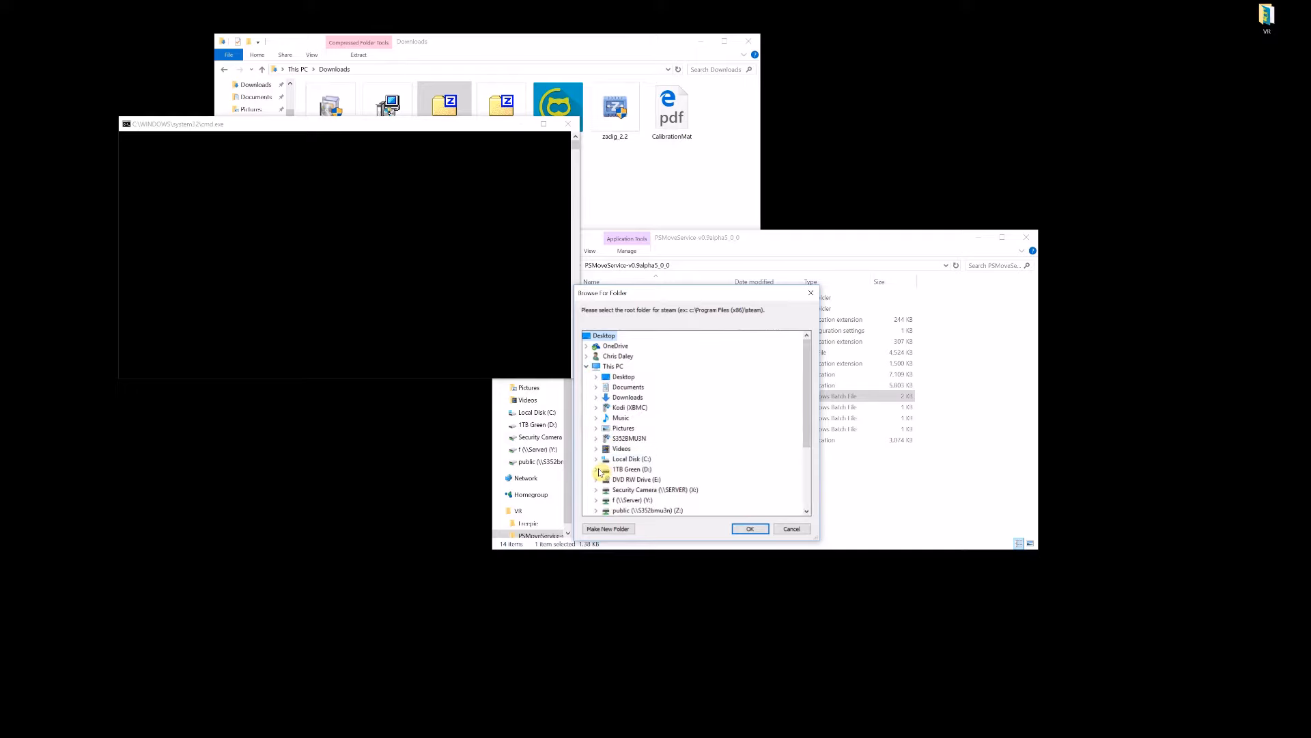
{"action": "left_click", "coordinate": [595, 459]}
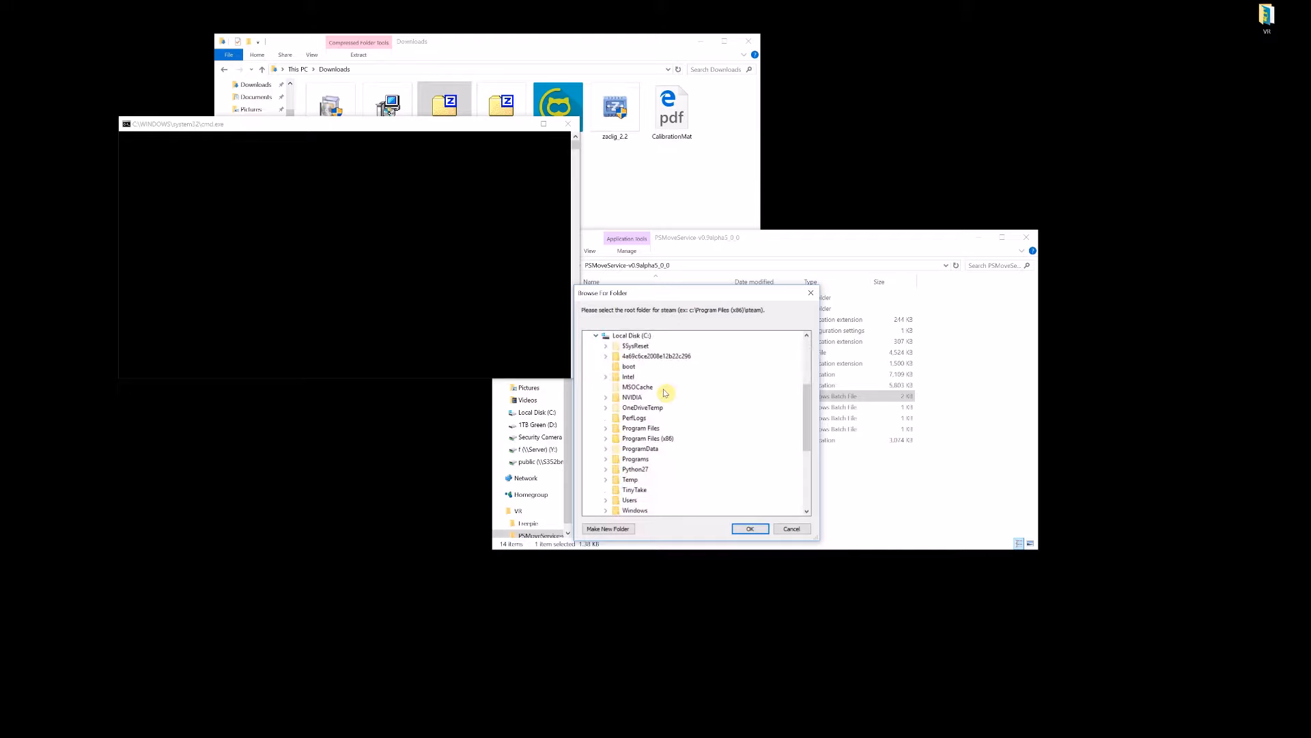
{"action": "scroll", "coordinate": [677, 443], "scroll_direction": "down", "scroll_amount": 1}
{"action": "left_click", "coordinate": [606, 409]}
{"action": "scroll", "coordinate": [697, 404], "scroll_direction": "down", "scroll_amount": 4}
{"action": "scroll", "coordinate": [697, 406], "scroll_direction": "down", "scroll_amount": 10}
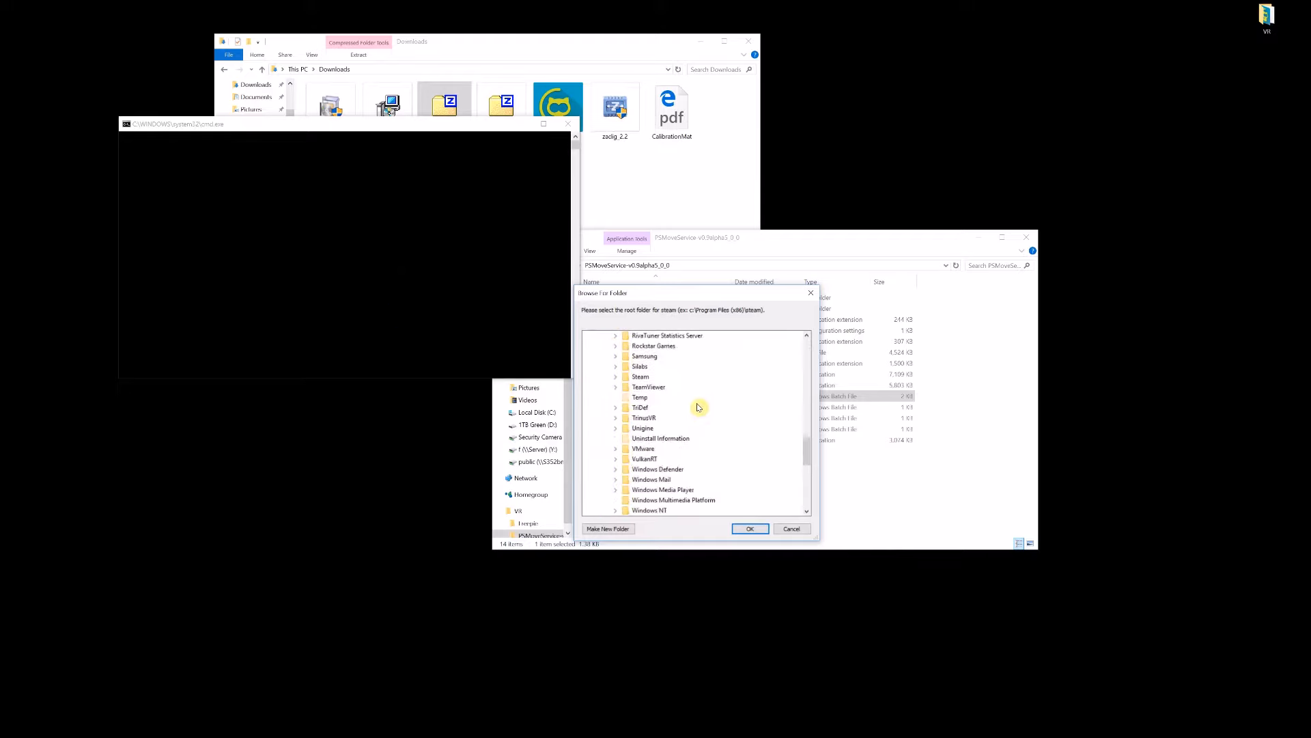
{"action": "double_click", "coordinate": [618, 377]}
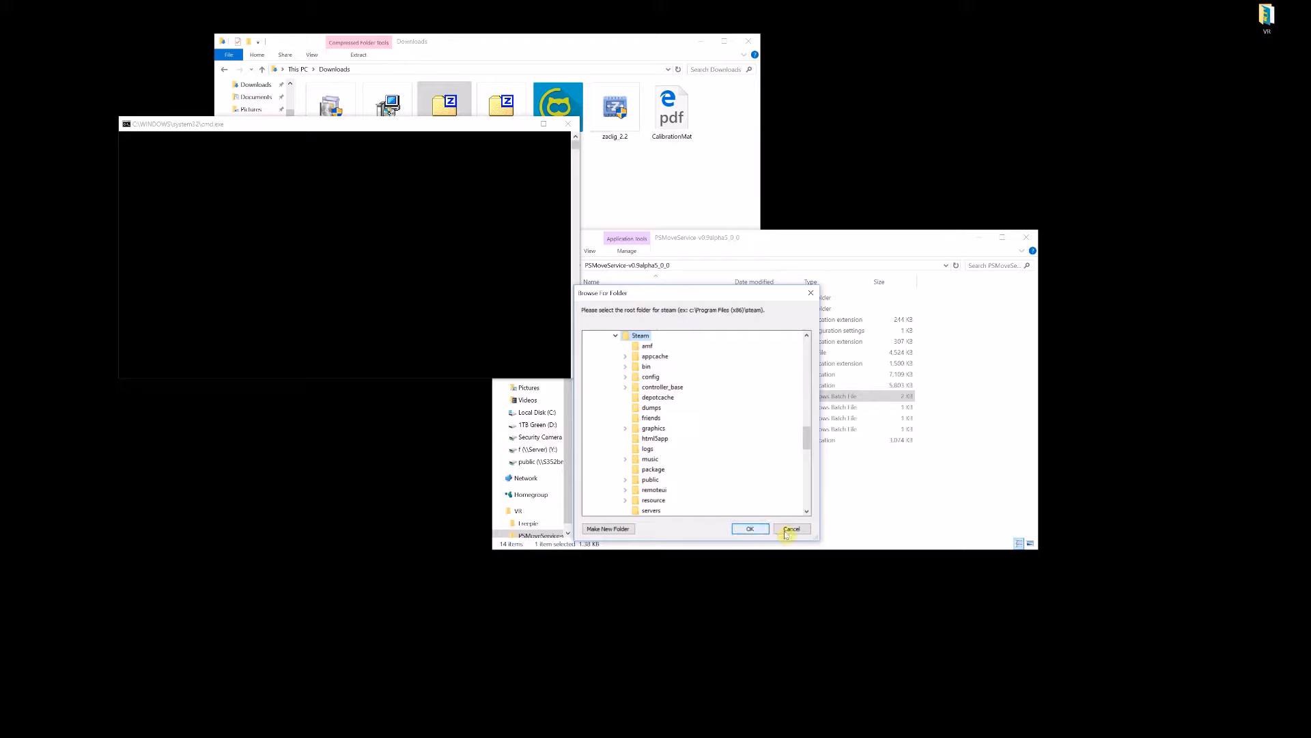
{"action": "left_click", "coordinate": [749, 528]}
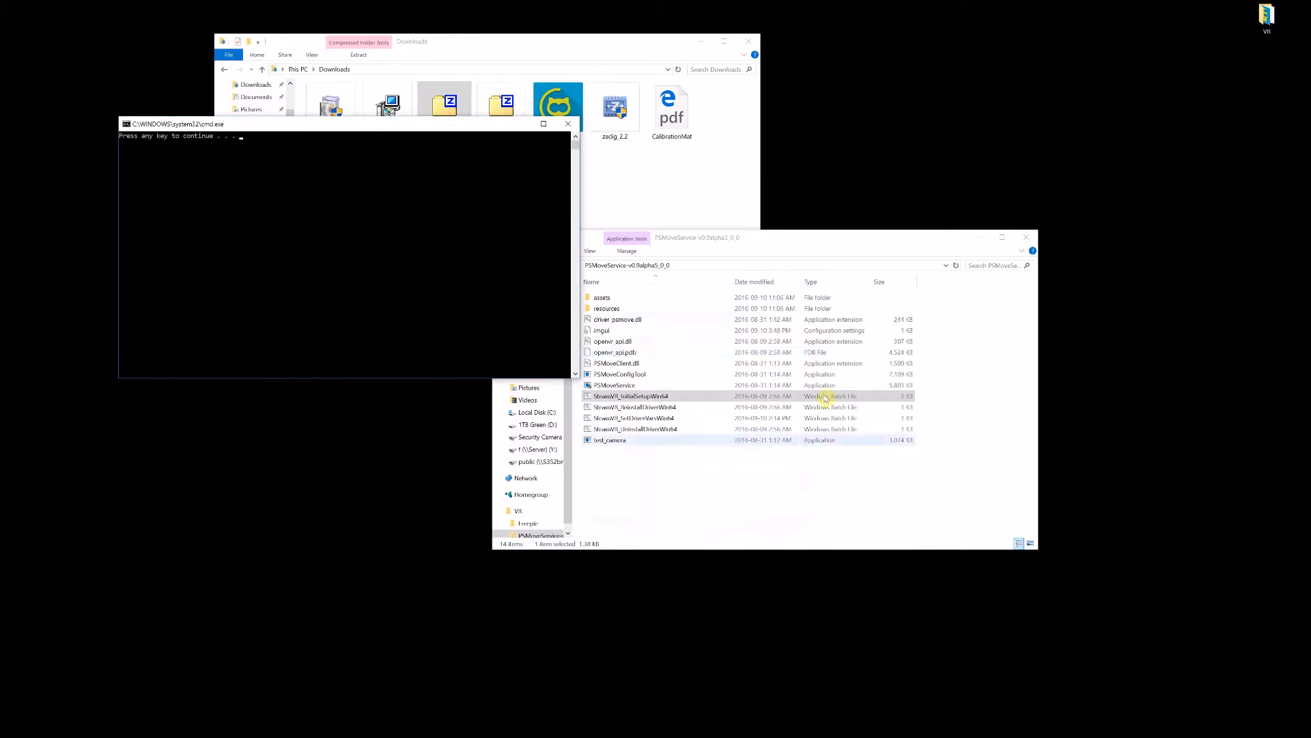
{"action": "left_click", "coordinate": [574, 125]}
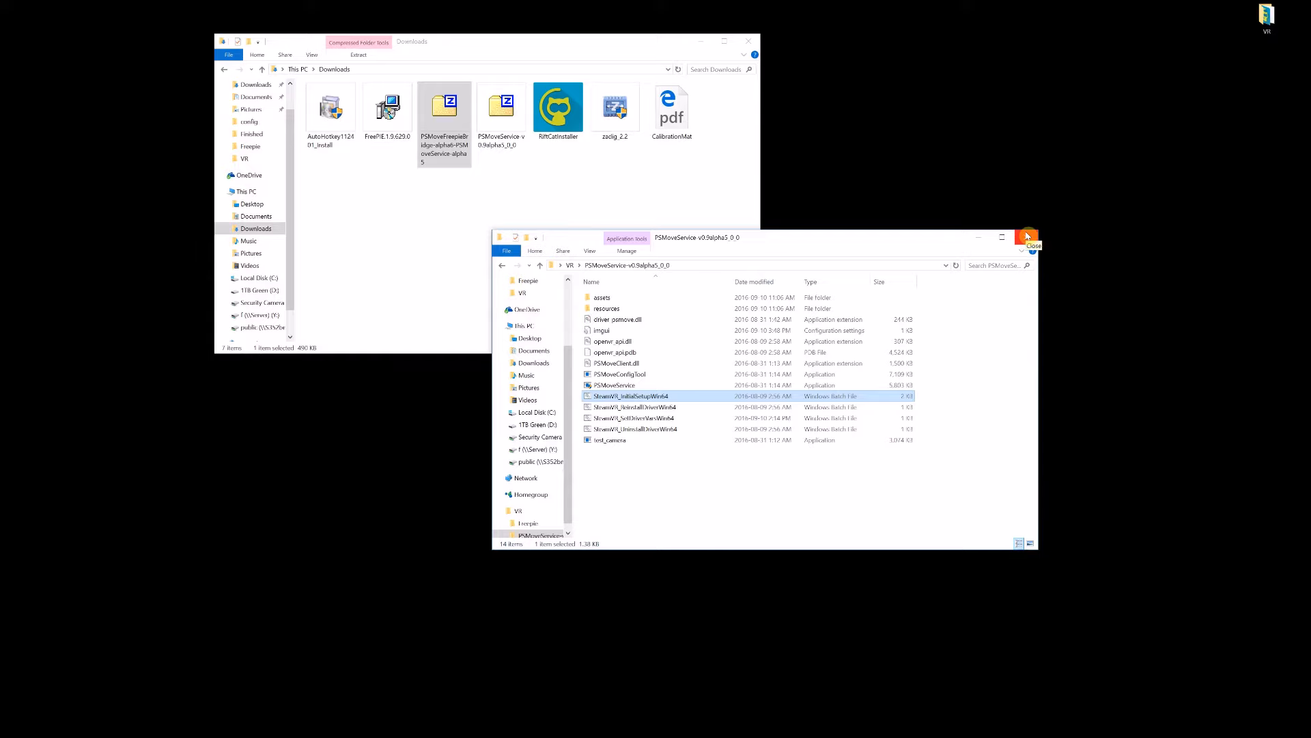
{"action": "left_click", "coordinate": [1027, 237]}
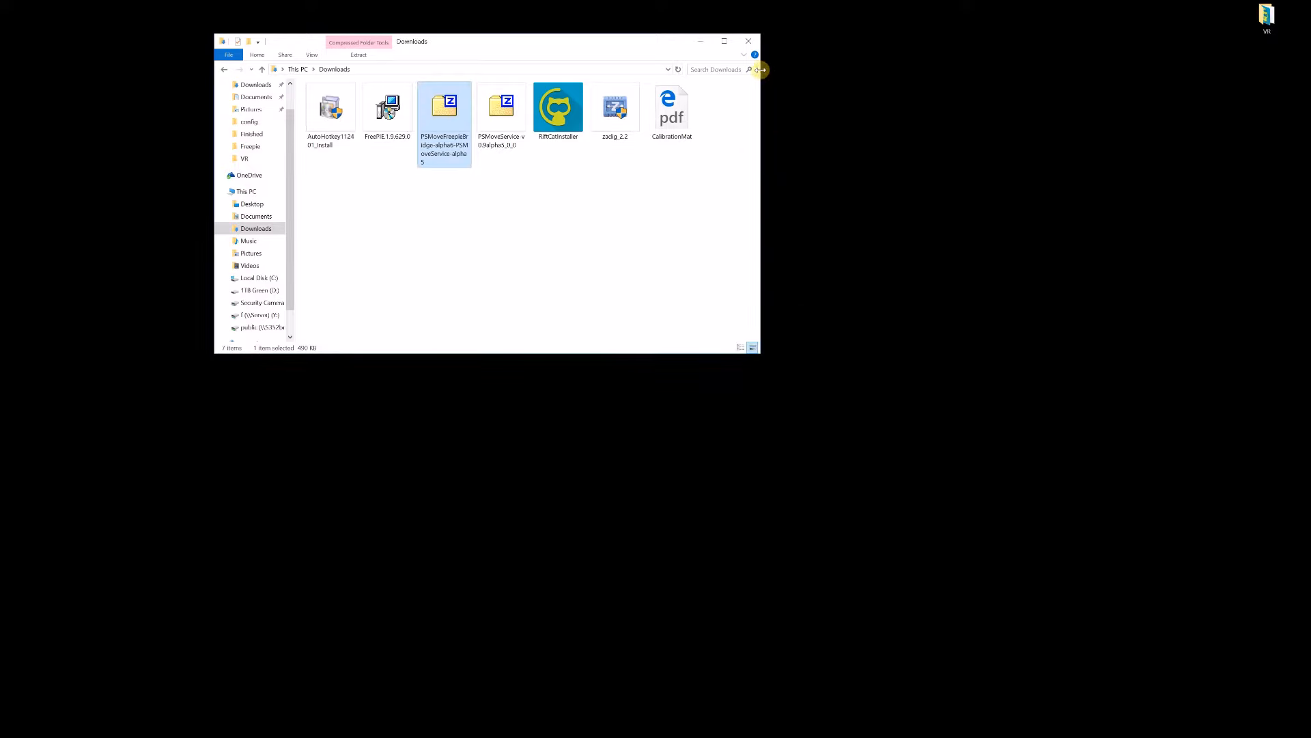
- Open the config folder inside C:\Program Files (x86)\Steam in a new File Explorer window
{"action": "key", "text": "super+e"}
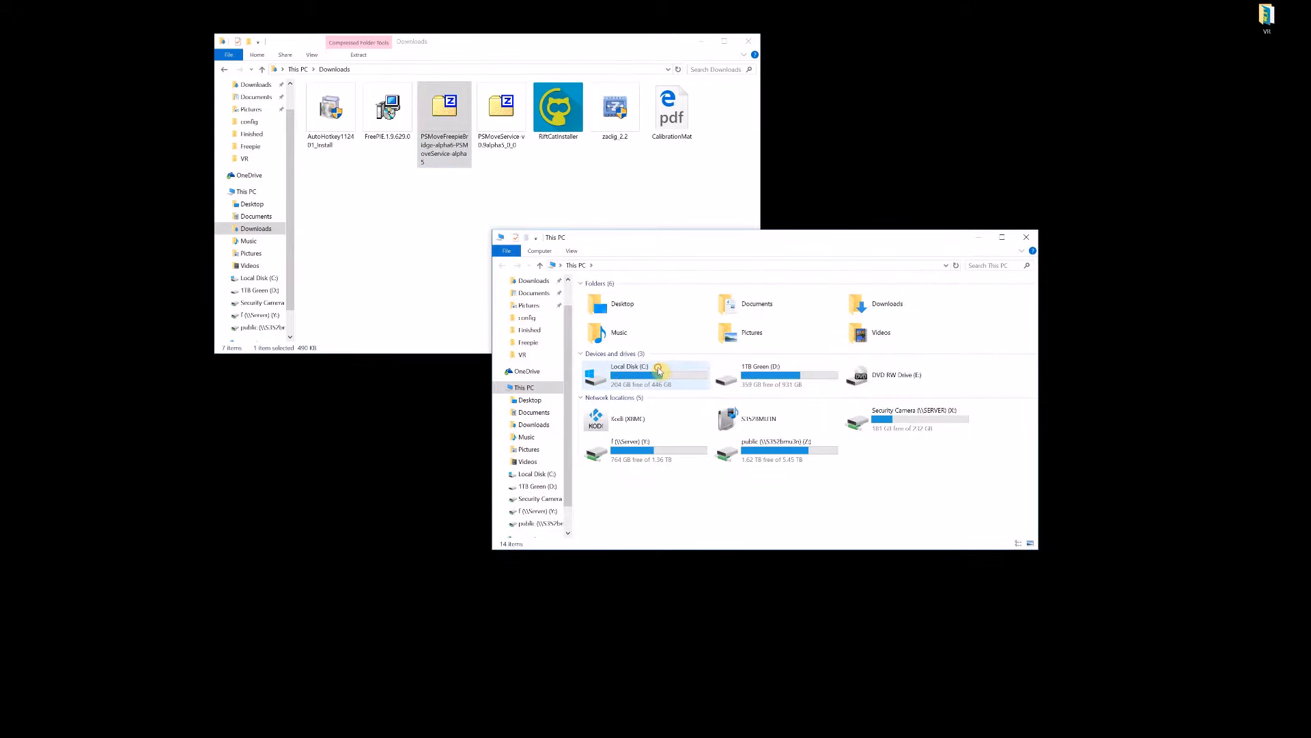
{"action": "double_click", "coordinate": [659, 371]}
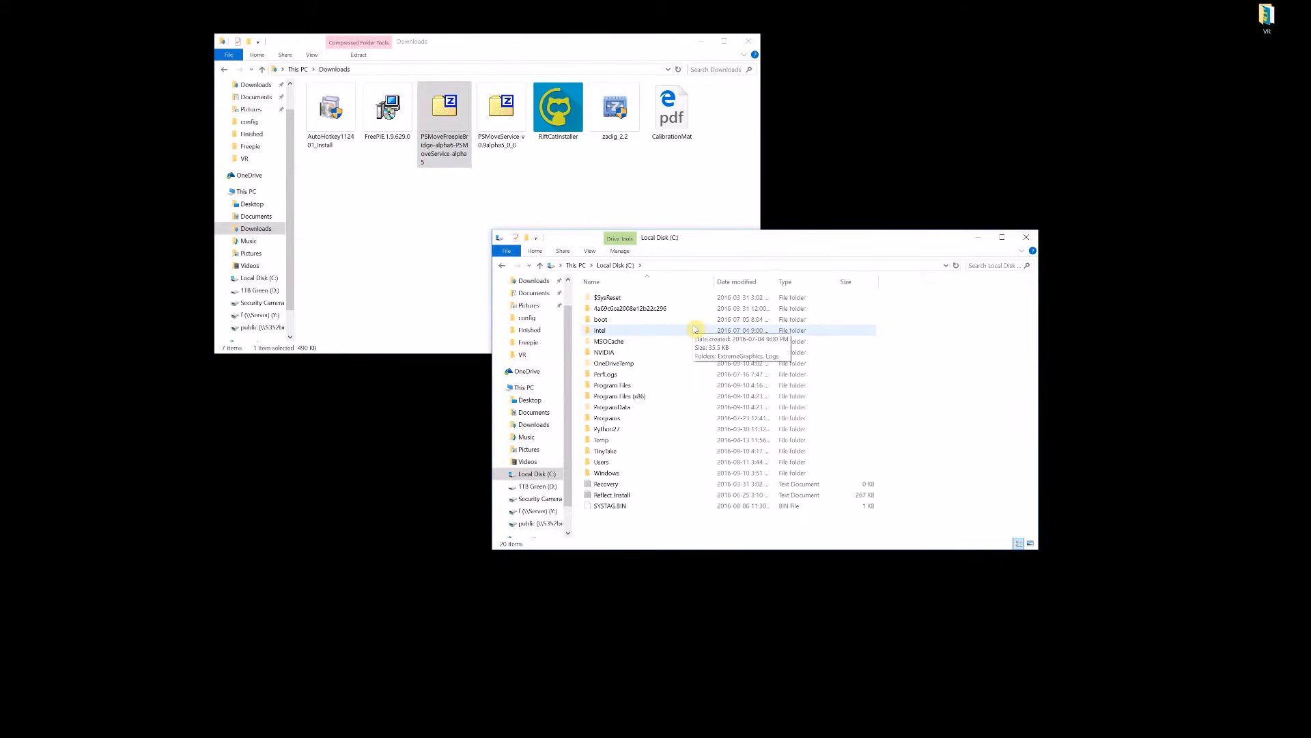
{"action": "double_click", "coordinate": [623, 398]}
{"action": "scroll", "coordinate": [718, 429], "scroll_direction": "down", "scroll_amount": 12}
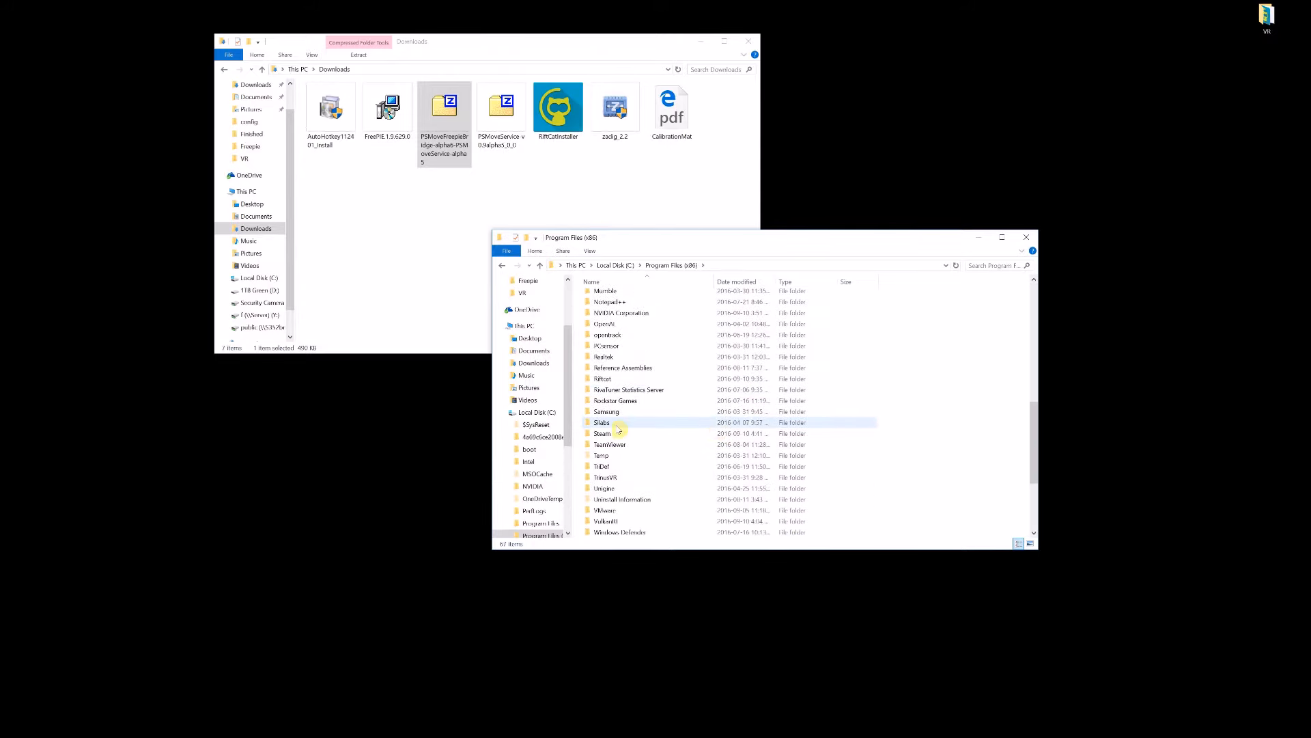
{"action": "double_click", "coordinate": [601, 433]}
{"action": "scroll", "coordinate": [677, 420], "scroll_direction": "down", "scroll_amount": 16}
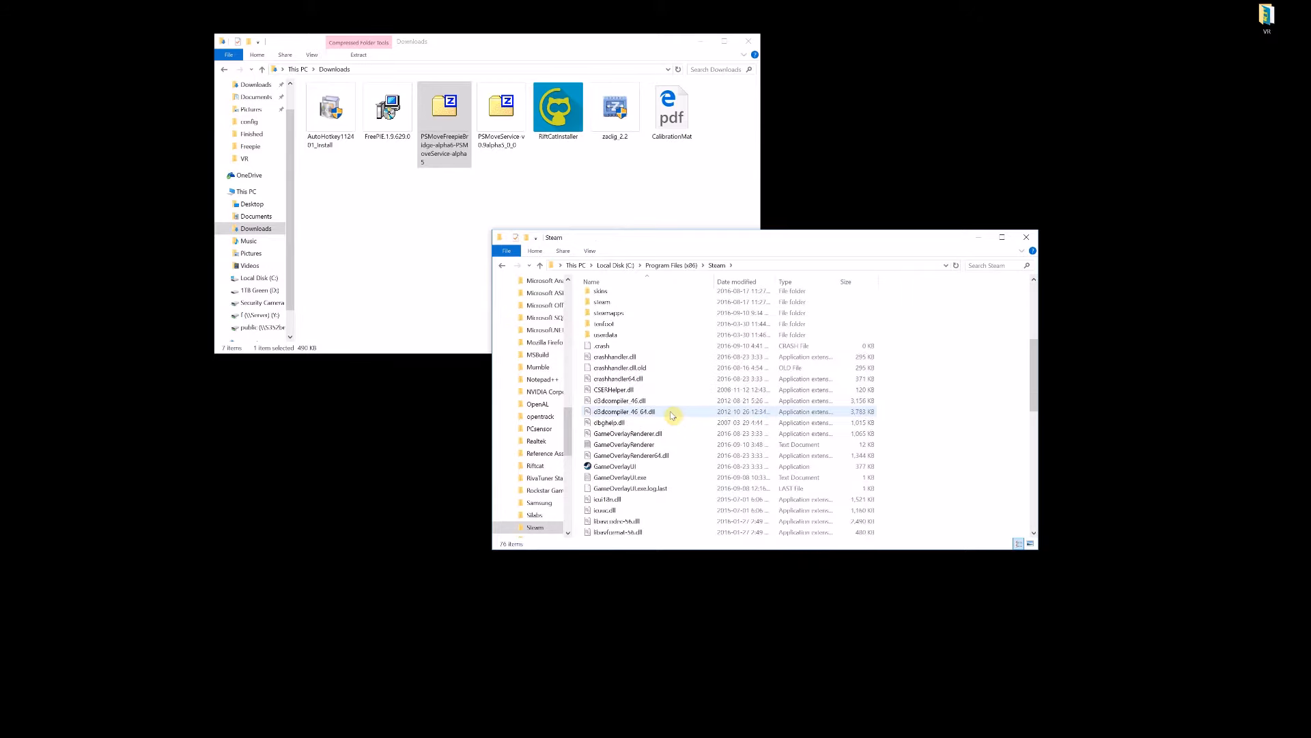
{"action": "scroll", "coordinate": [691, 416], "scroll_direction": "down", "scroll_amount": 2}
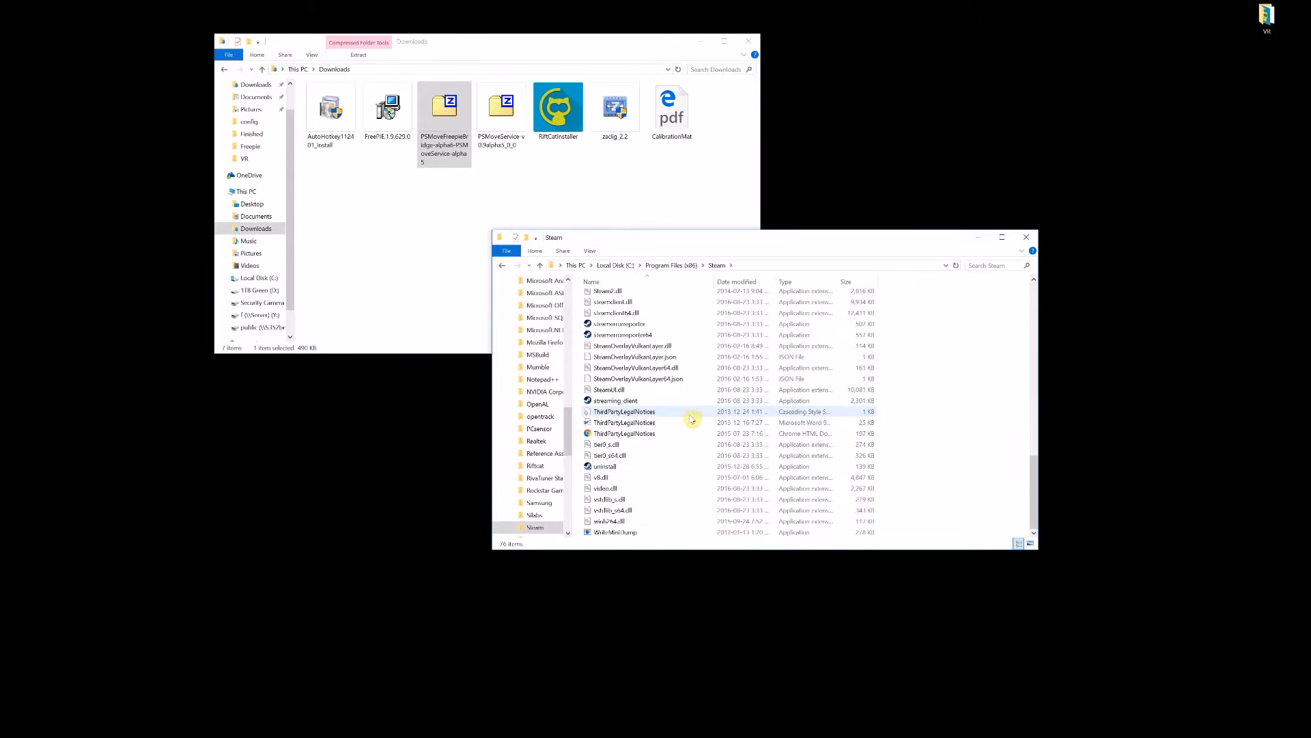
{"action": "scroll", "coordinate": [691, 418], "scroll_direction": "up", "scroll_amount": 18}
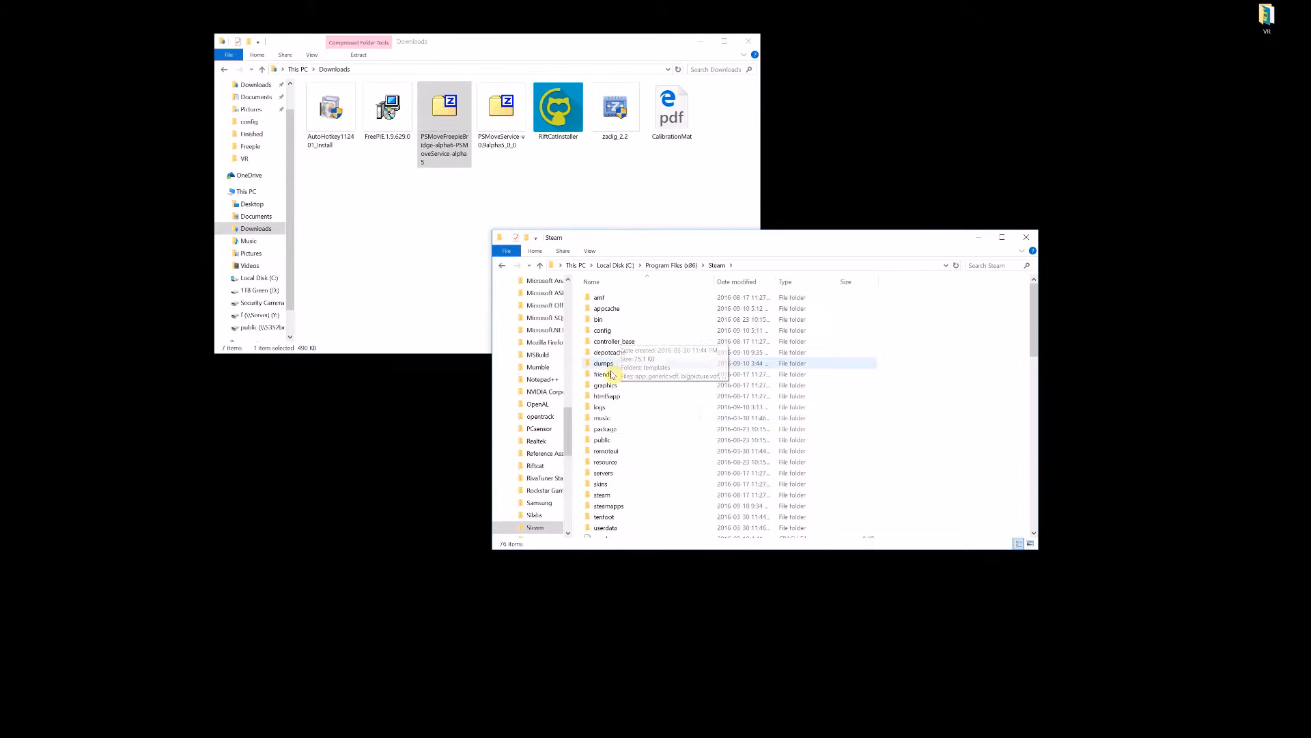
{"action": "double_click", "coordinate": [612, 330]}
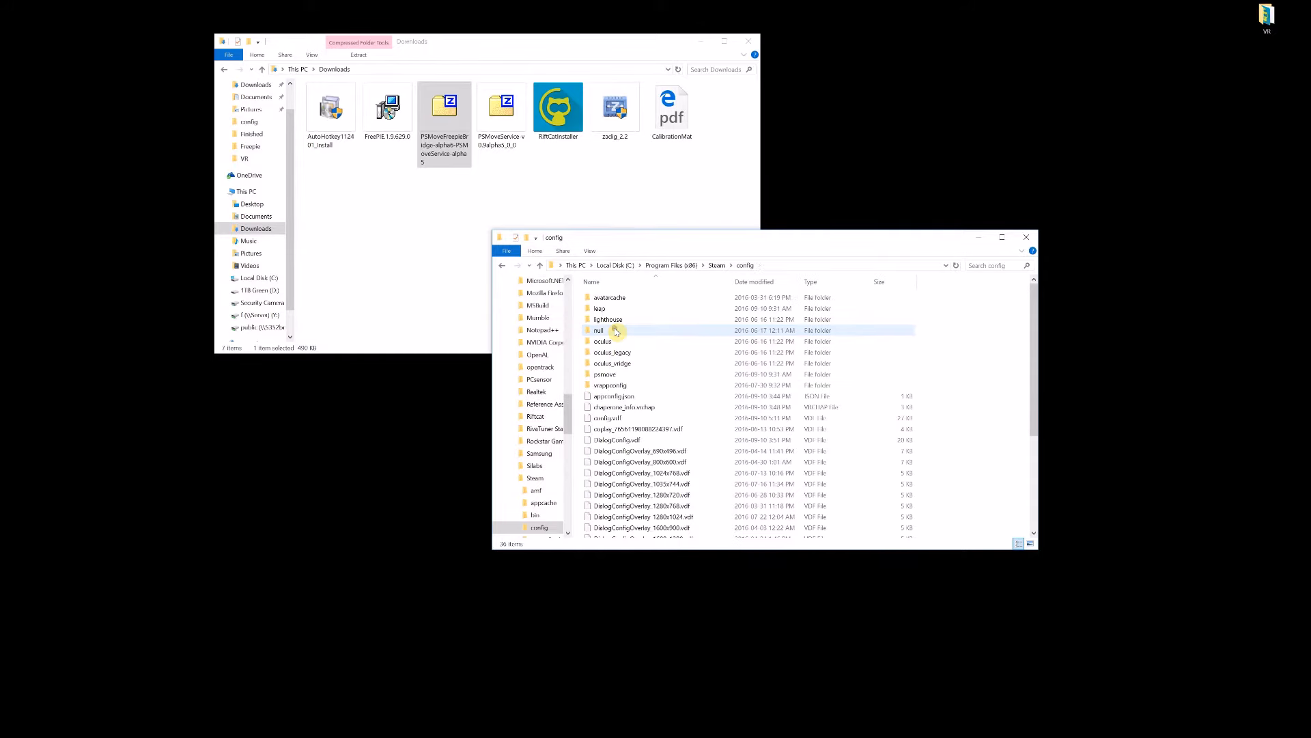
- Open the steamvr settings file from the config folder in Notepad and highlight its "activateMultipleDrivers" : true entry
{"action": "scroll", "coordinate": [617, 332], "scroll_direction": "down", "scroll_amount": 5}
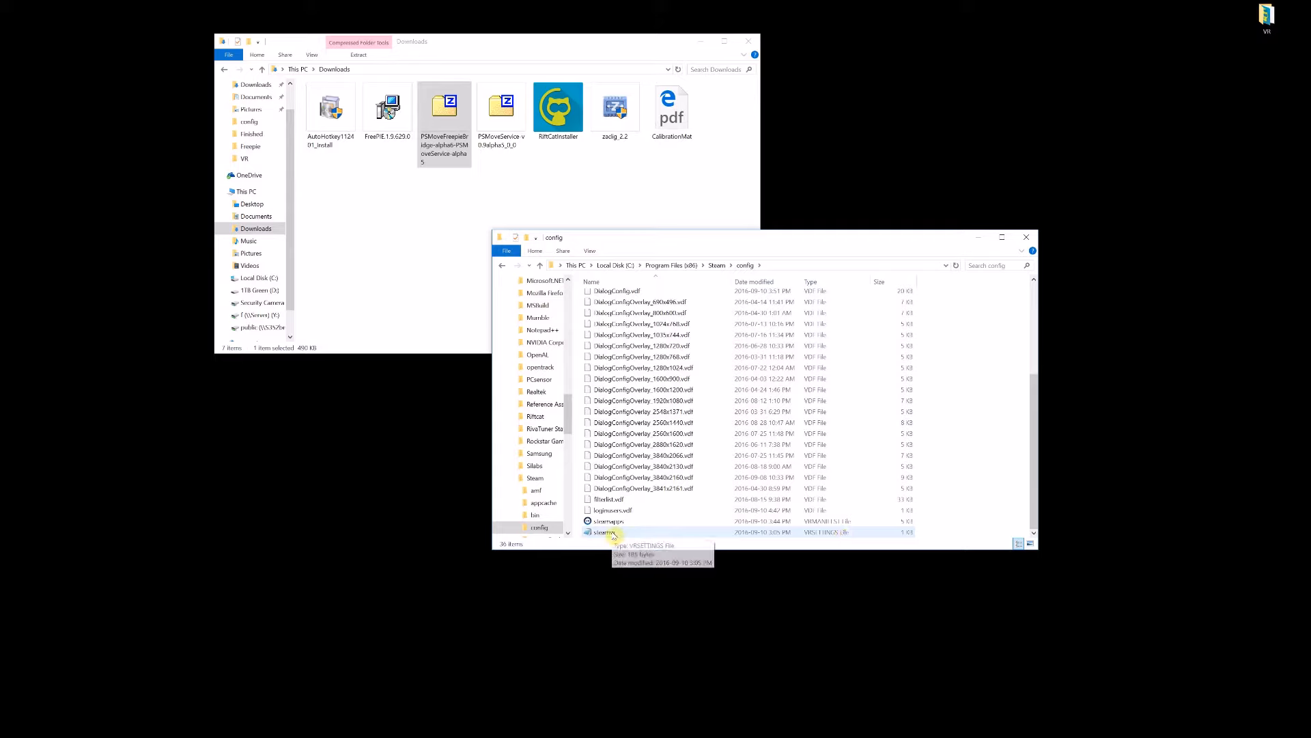
{"action": "left_click", "coordinate": [614, 533]}
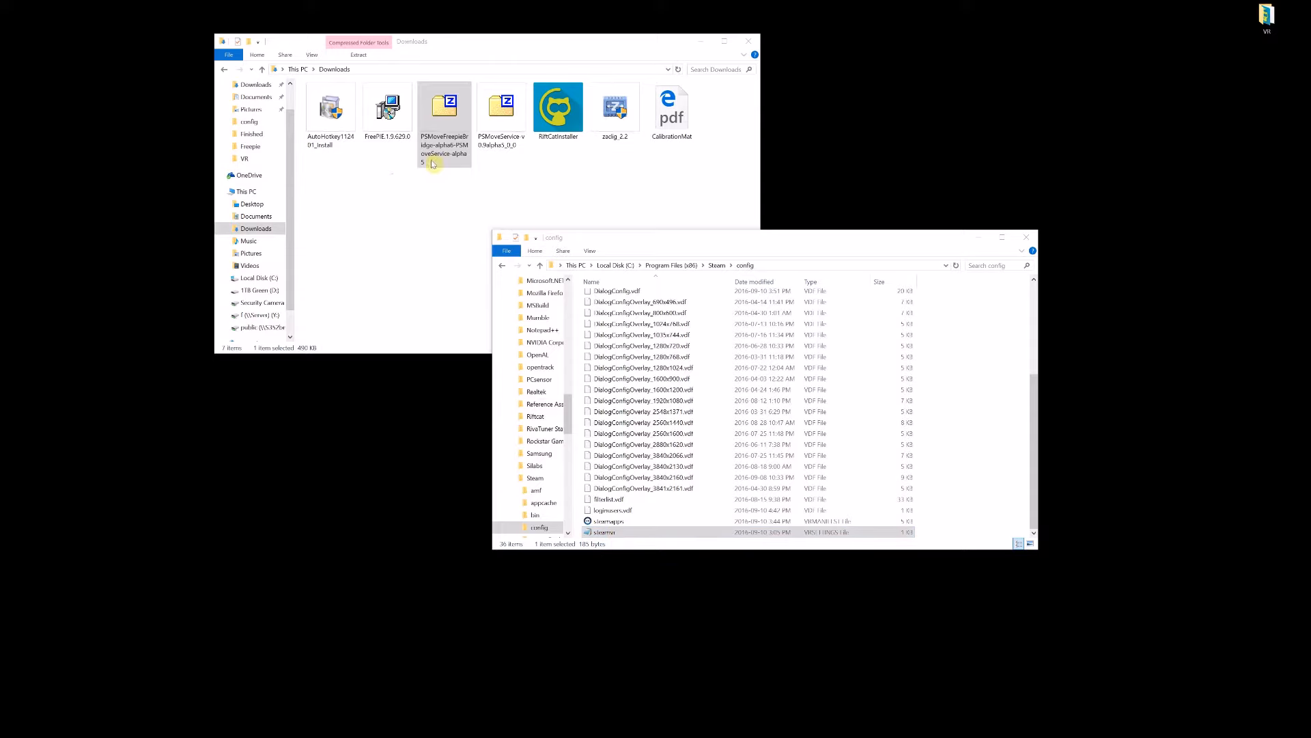
{"action": "left_click_drag", "start_coordinate": [732, 242], "coordinate": [461, 371]}
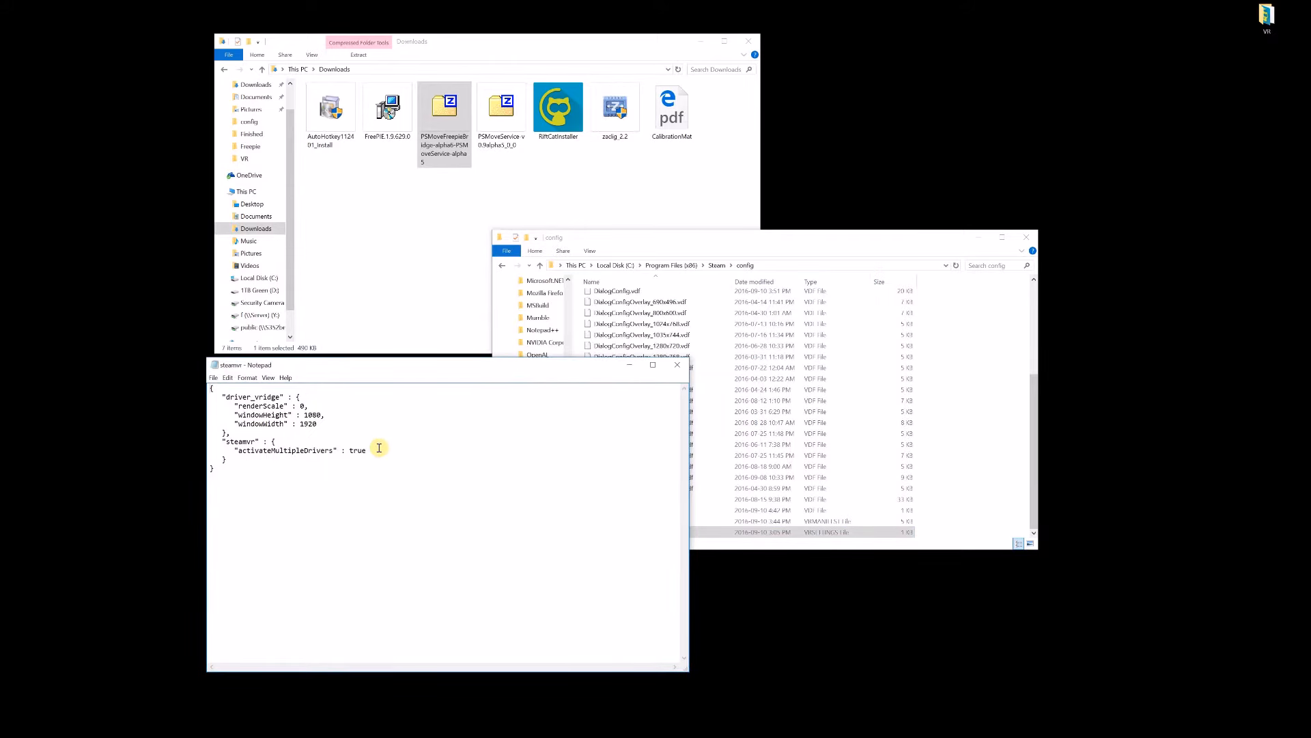
{"action": "left_click_drag", "start_coordinate": [374, 459], "coordinate": [243, 453]}
{"action": "left_click", "coordinate": [239, 453]}
{"action": "left_click_drag", "start_coordinate": [238, 453], "coordinate": [363, 453]}
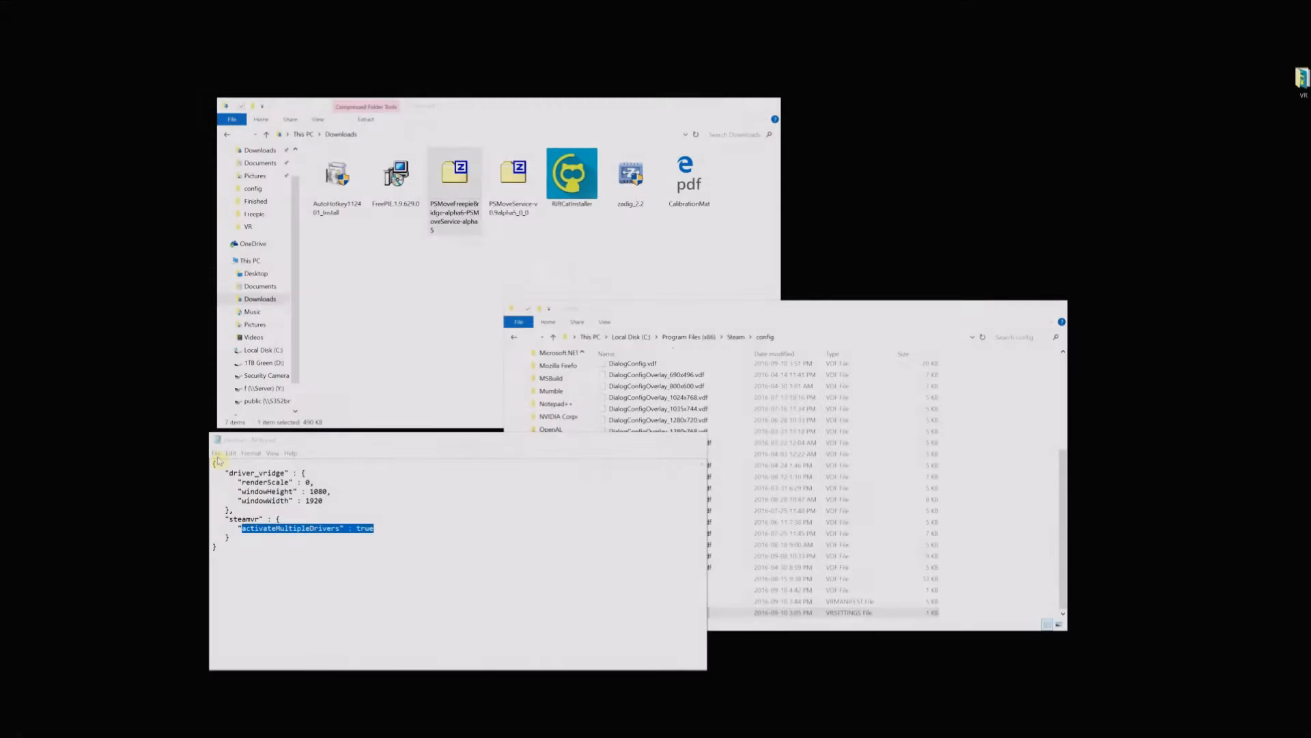
- Save the steamvr settings file, and close Notepad and the config and Downloads windows
{"action": "left_click", "coordinate": [216, 453]}
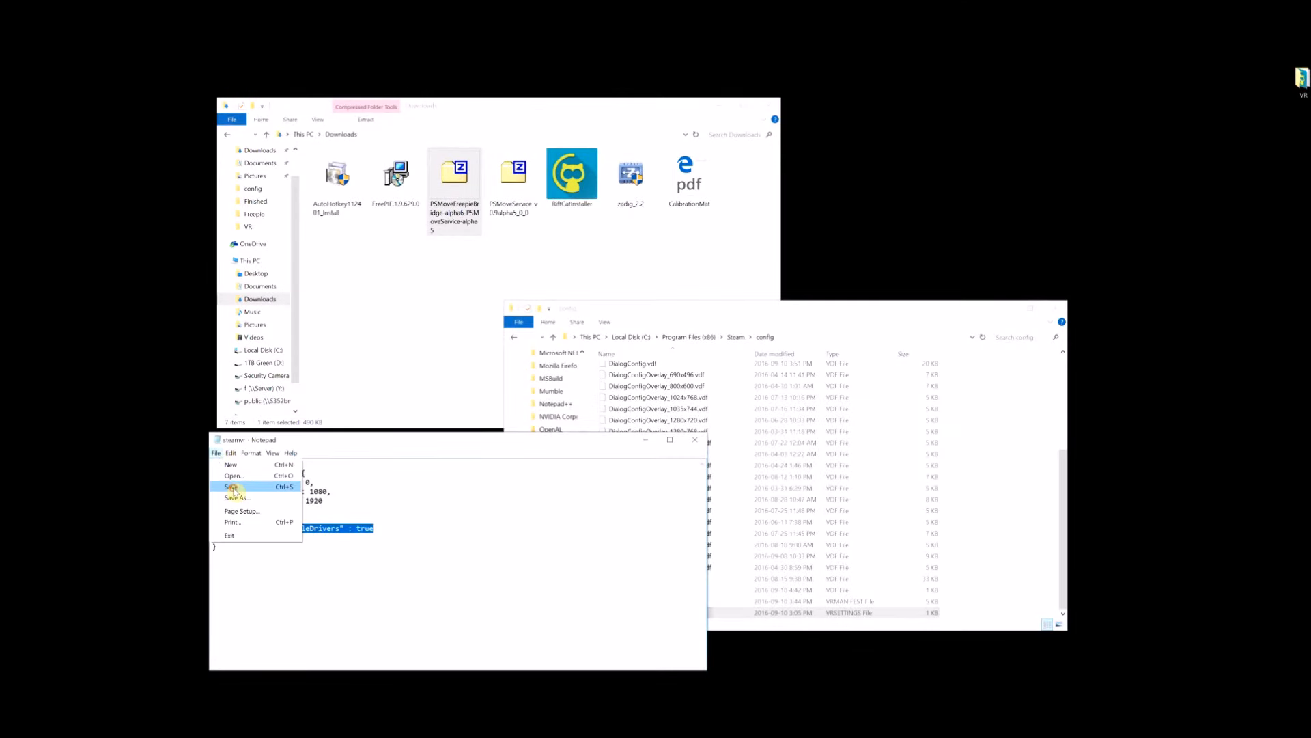
{"action": "left_click", "coordinate": [231, 487]}
{"action": "left_click", "coordinate": [693, 444]}
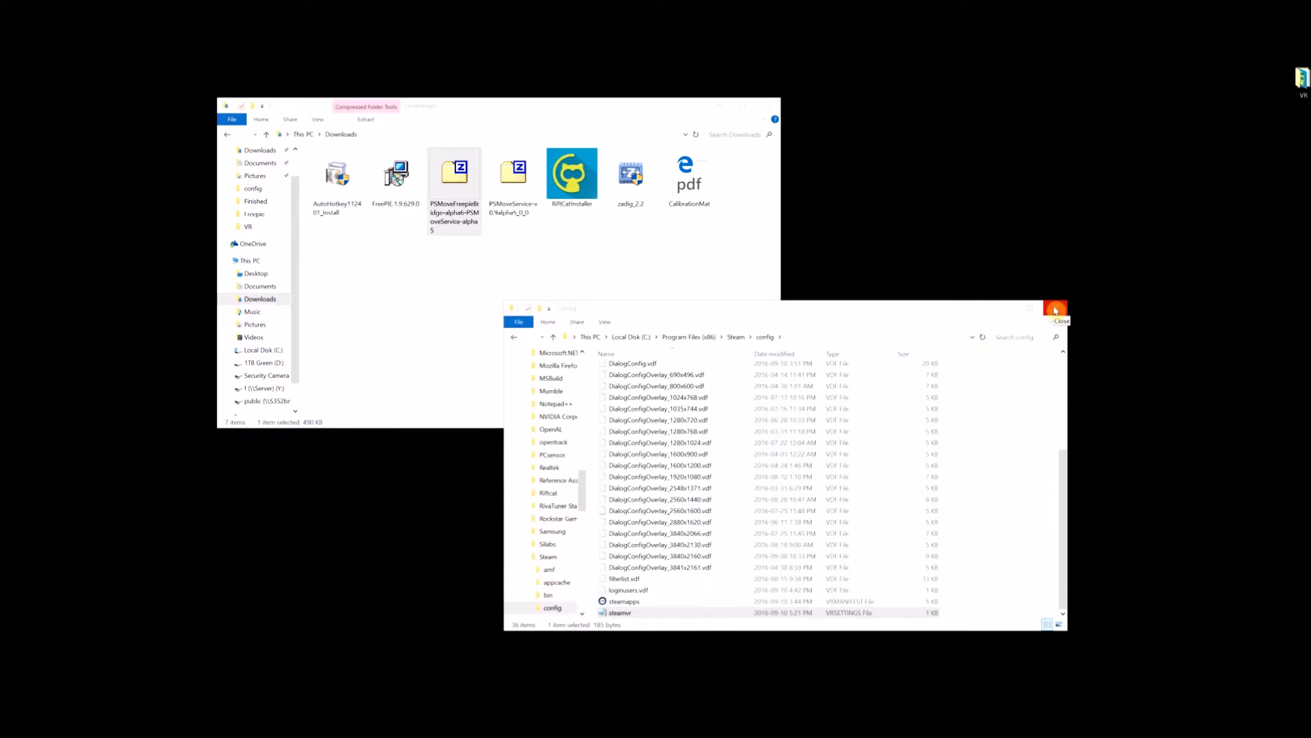
{"action": "left_click", "coordinate": [1055, 311]}
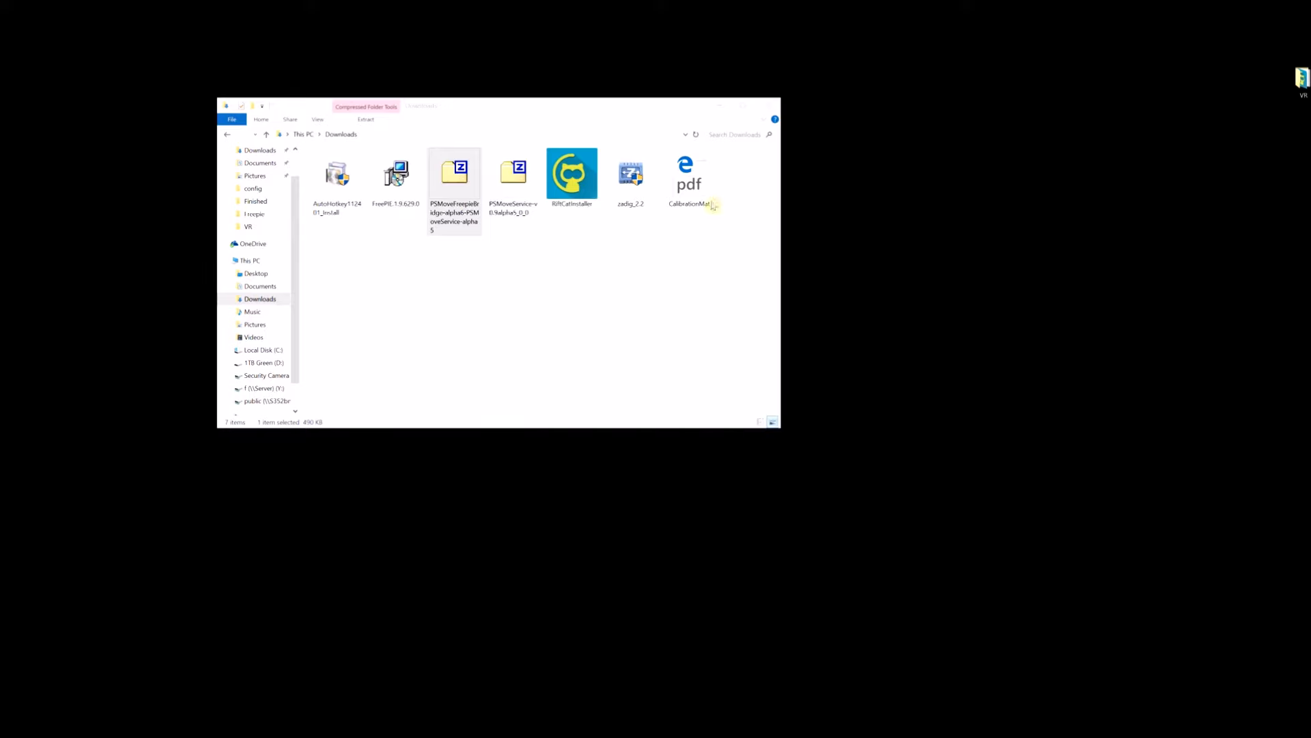
{"action": "left_click", "coordinate": [724, 110]}
- Run test_camera from the PSMoveService-v0.9alpha5_0_0 folder in the desktop VR folder
{"action": "double_click", "coordinate": [1299, 81]}
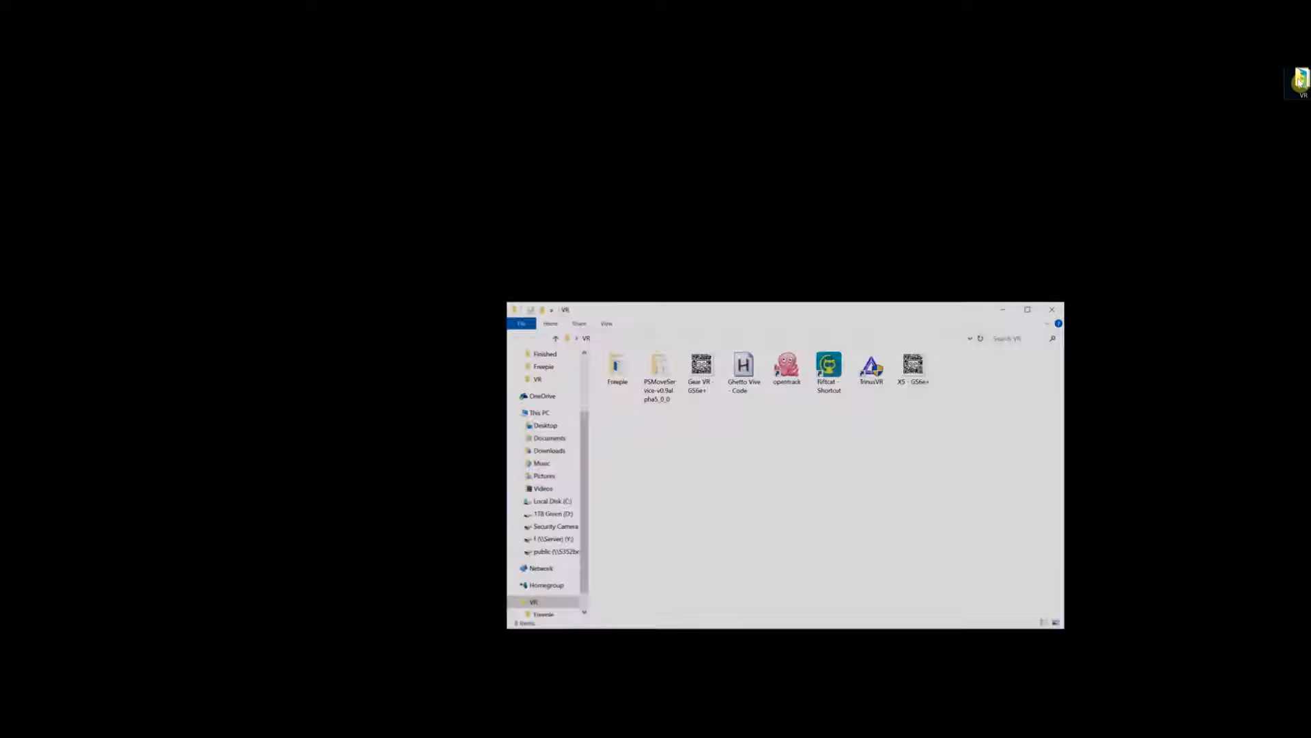
{"action": "double_click", "coordinate": [655, 371]}
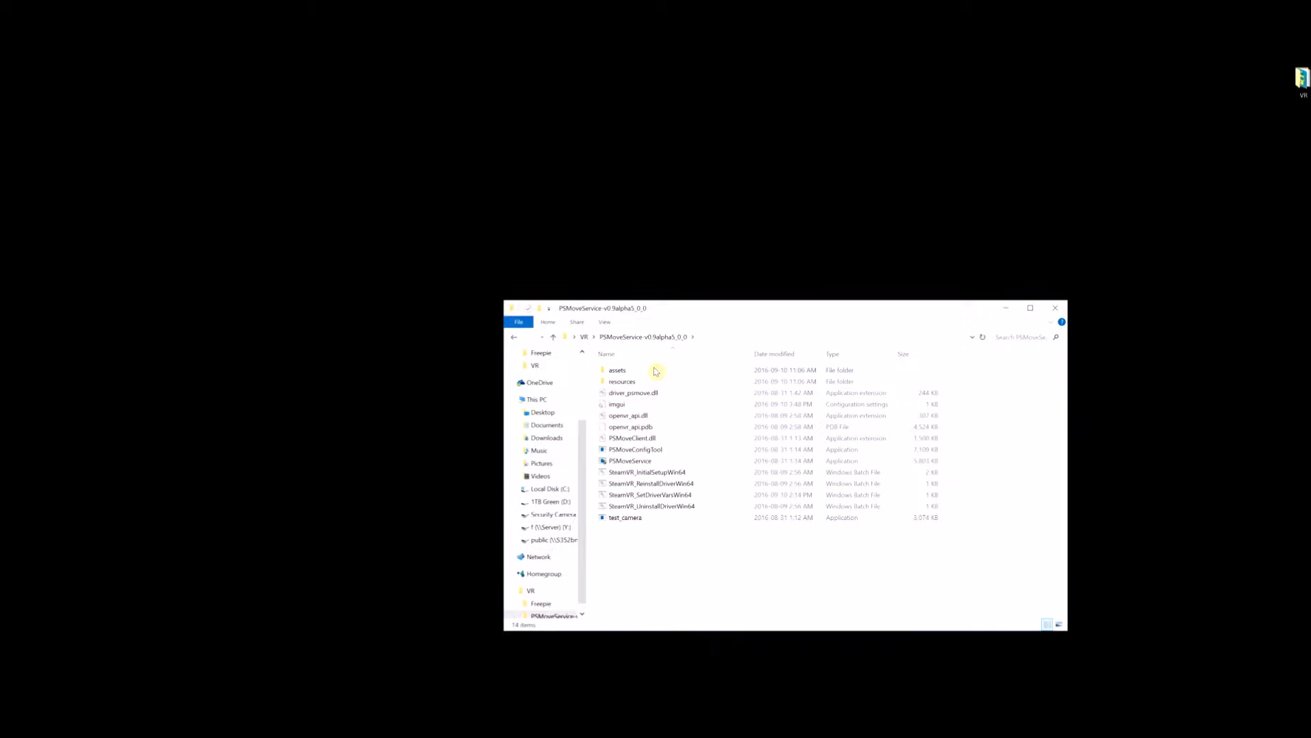
{"action": "double_click", "coordinate": [618, 517]}
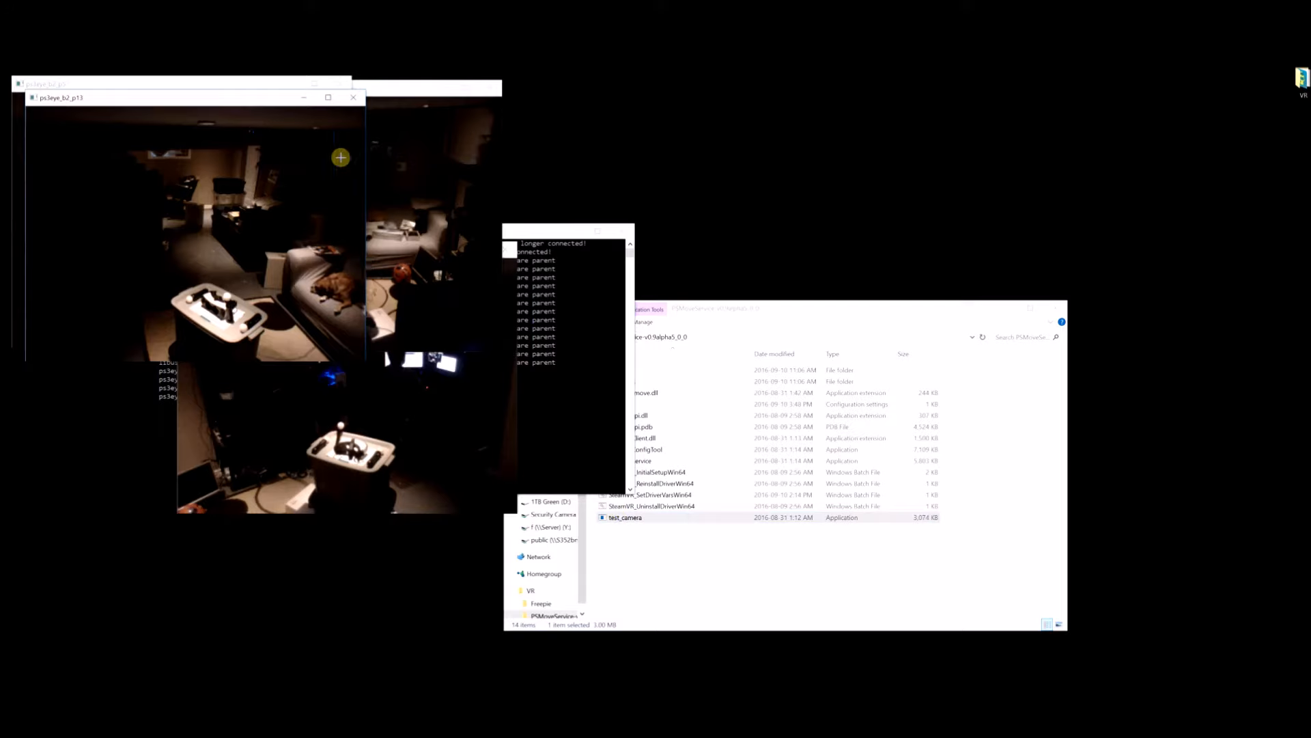
- Spread out the four PS3 Eye camera windows to examine each camera's view of the controllers, and end the camera test
{"action": "left_click_drag", "start_coordinate": [230, 103], "coordinate": [225, 123]}
{"action": "left_click_drag", "start_coordinate": [203, 367], "coordinate": [204, 369]}
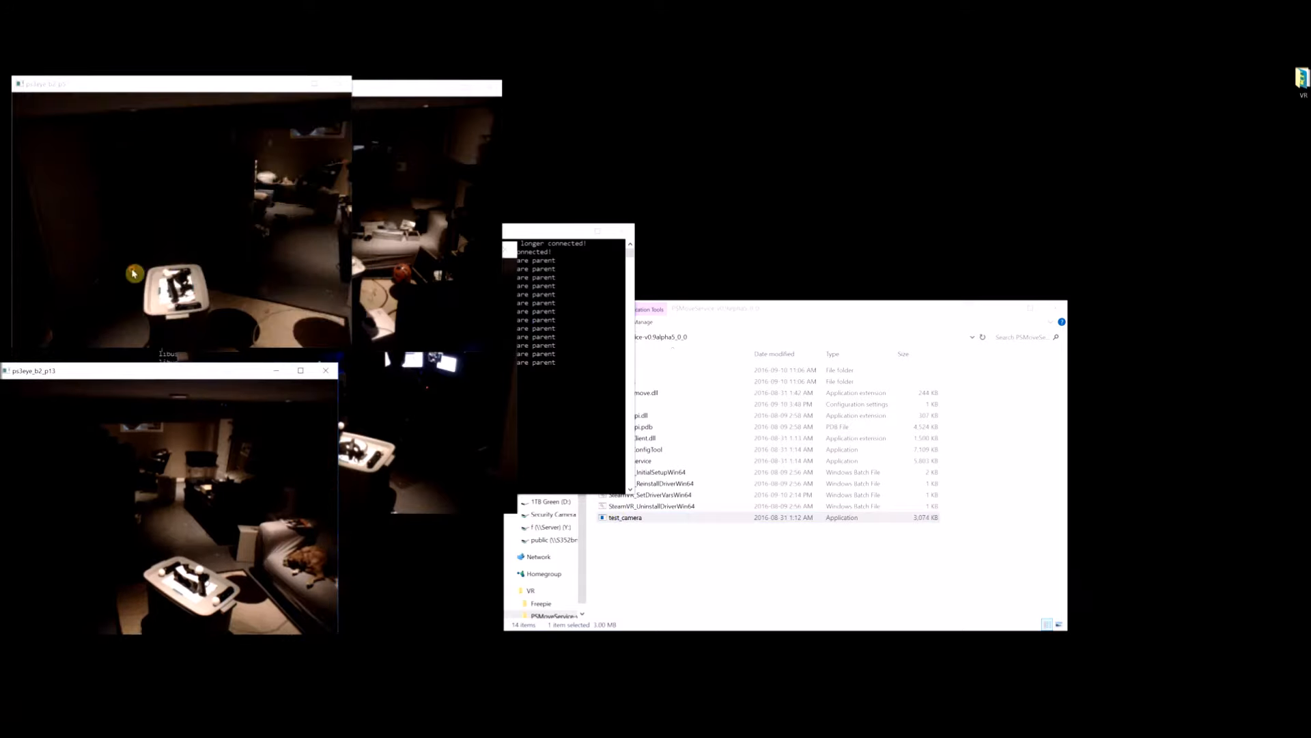
{"action": "left_click", "coordinate": [416, 263]}
{"action": "left_click_drag", "start_coordinate": [421, 250], "coordinate": [1208, 521]}
{"action": "left_click_drag", "start_coordinate": [397, 93], "coordinate": [763, 108]}
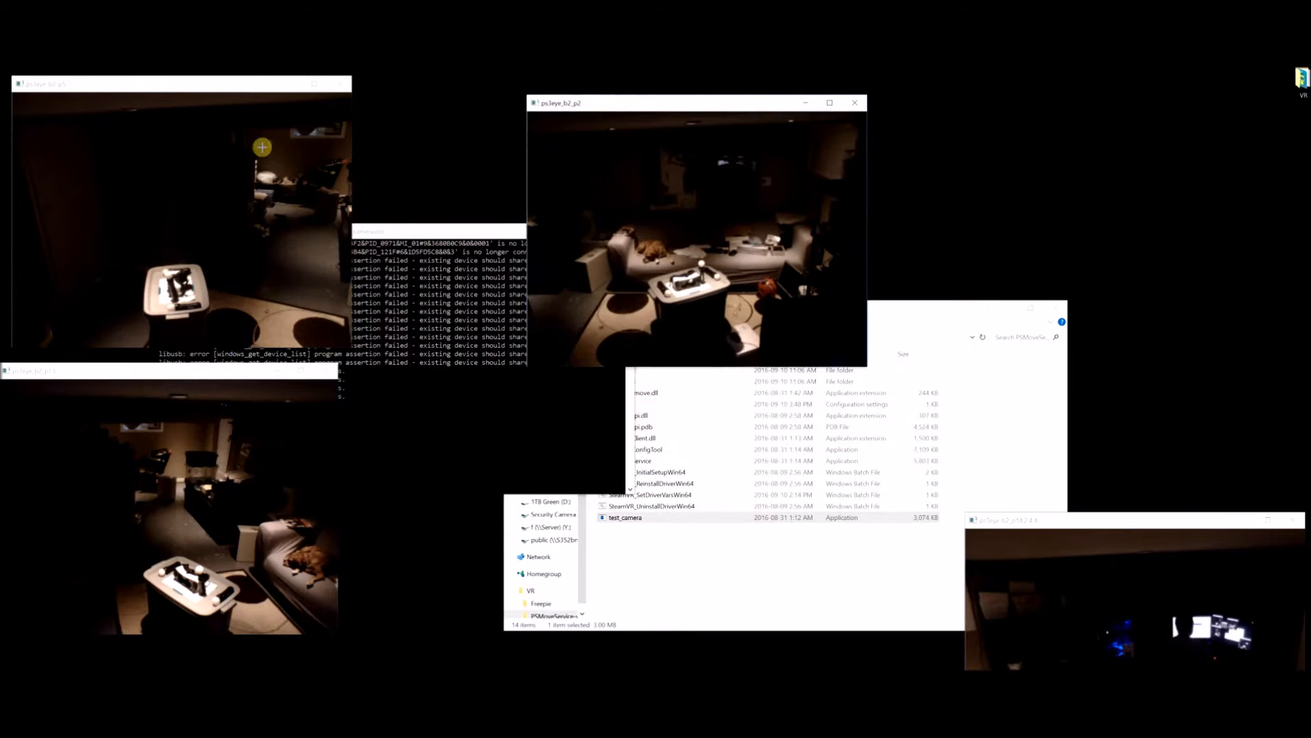
{"action": "left_click_drag", "start_coordinate": [195, 371], "coordinate": [195, 378]}
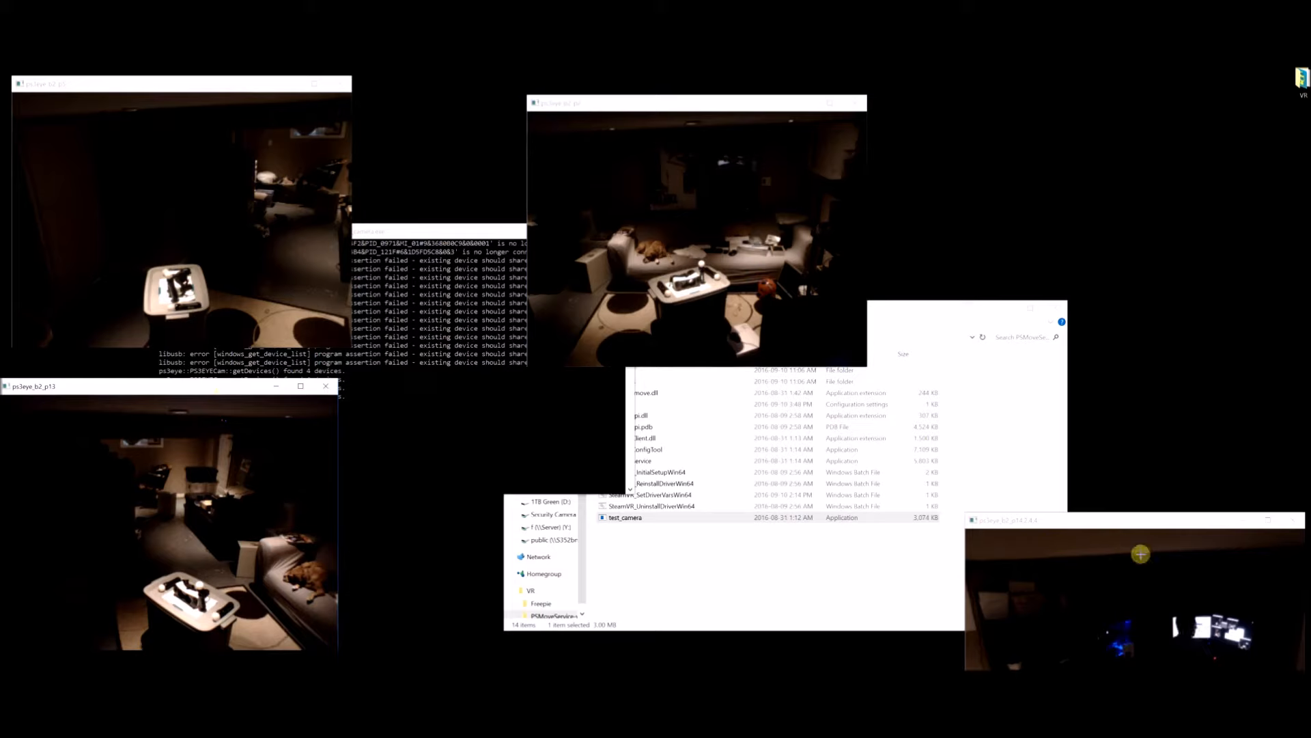
{"action": "left_click_drag", "start_coordinate": [1148, 529], "coordinate": [654, 420]}
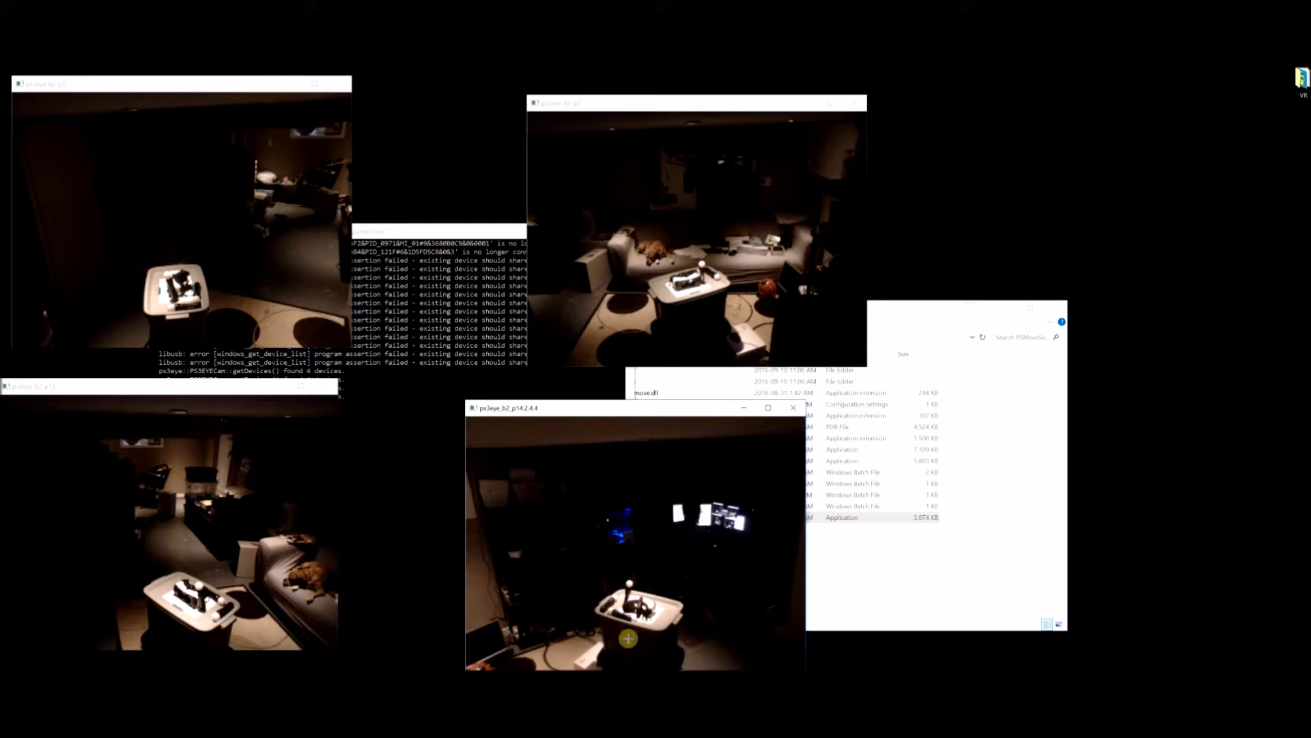
{"action": "left_click", "coordinate": [198, 604]}
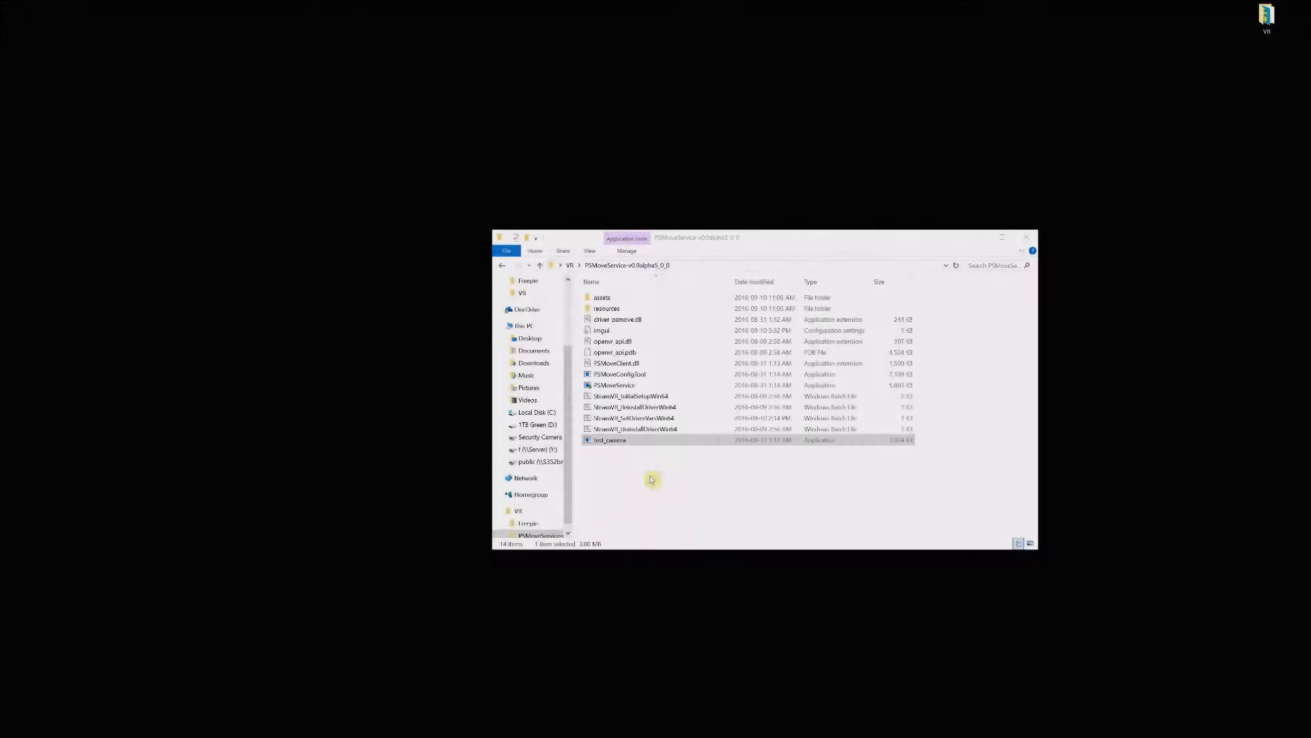
- Start PSMoveService and PSMoveConfigTool, and pair the USB-connected controller from the controller settings
{"action": "left_click", "coordinate": [631, 386]}
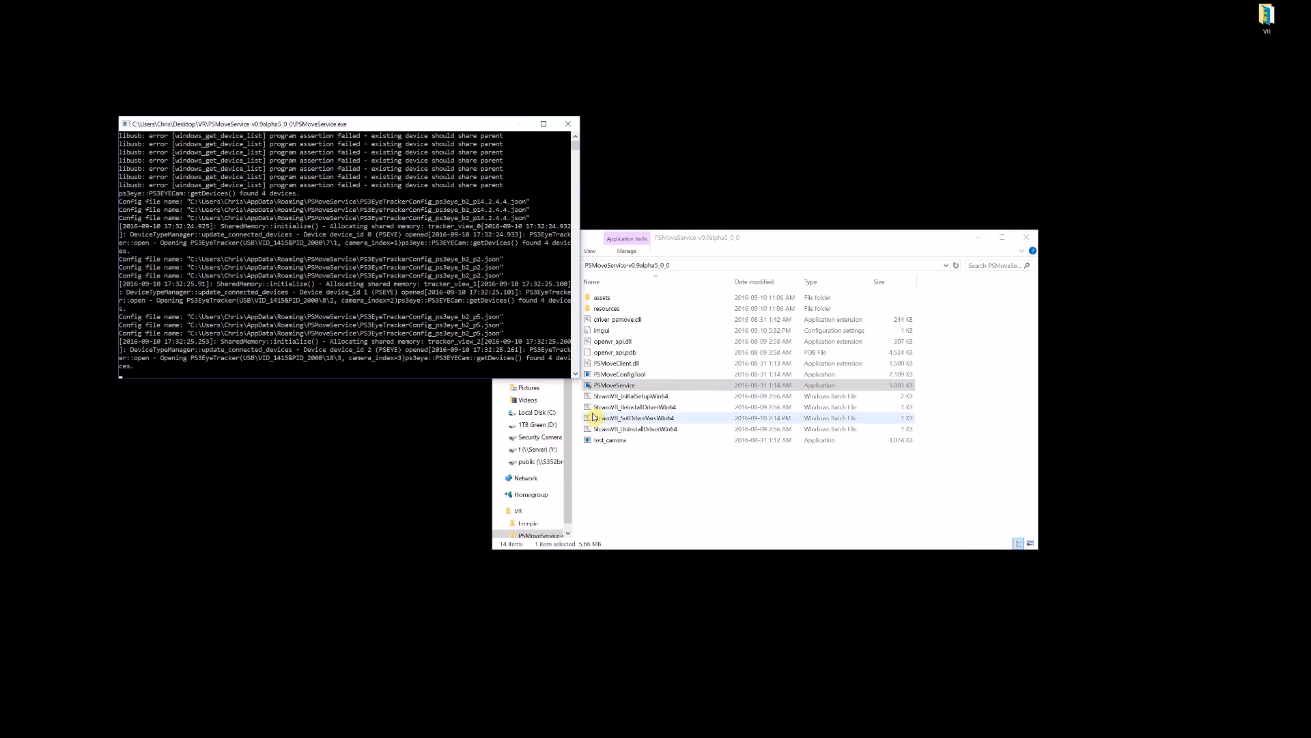
{"action": "double_click", "coordinate": [630, 375]}
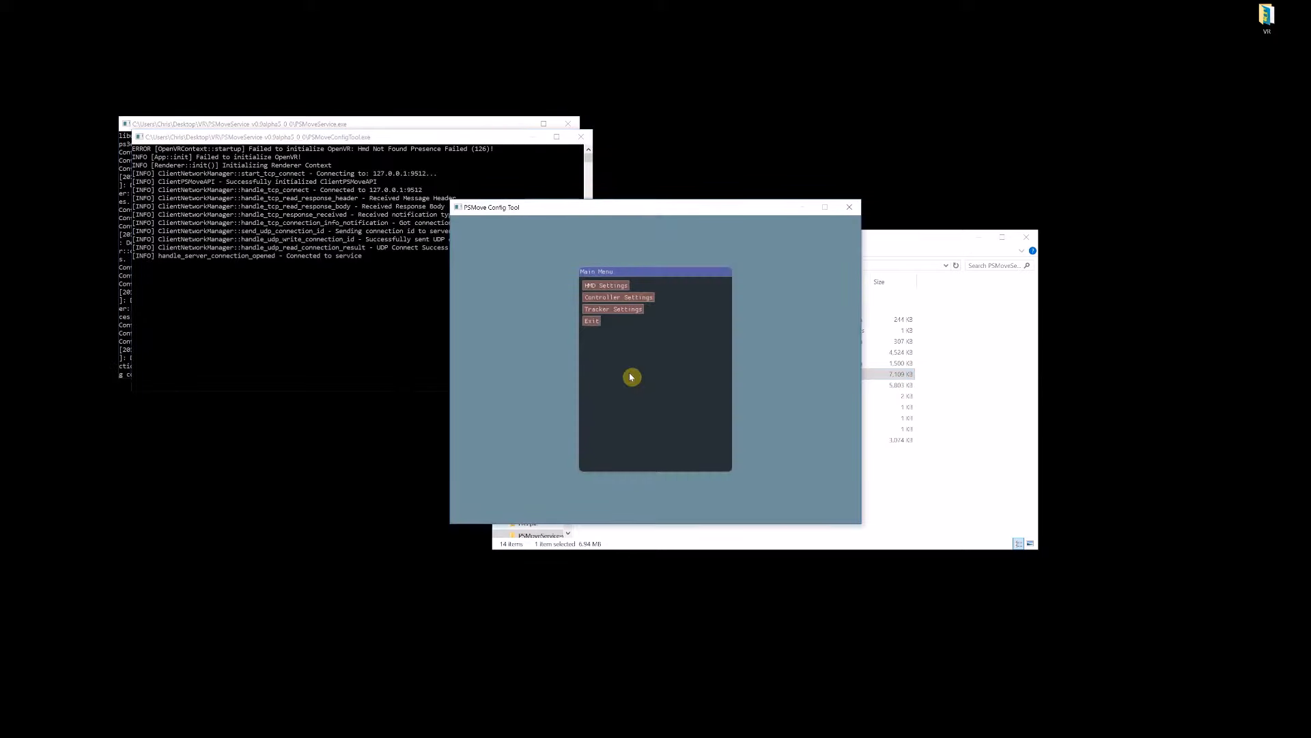
{"action": "left_click", "coordinate": [647, 298]}
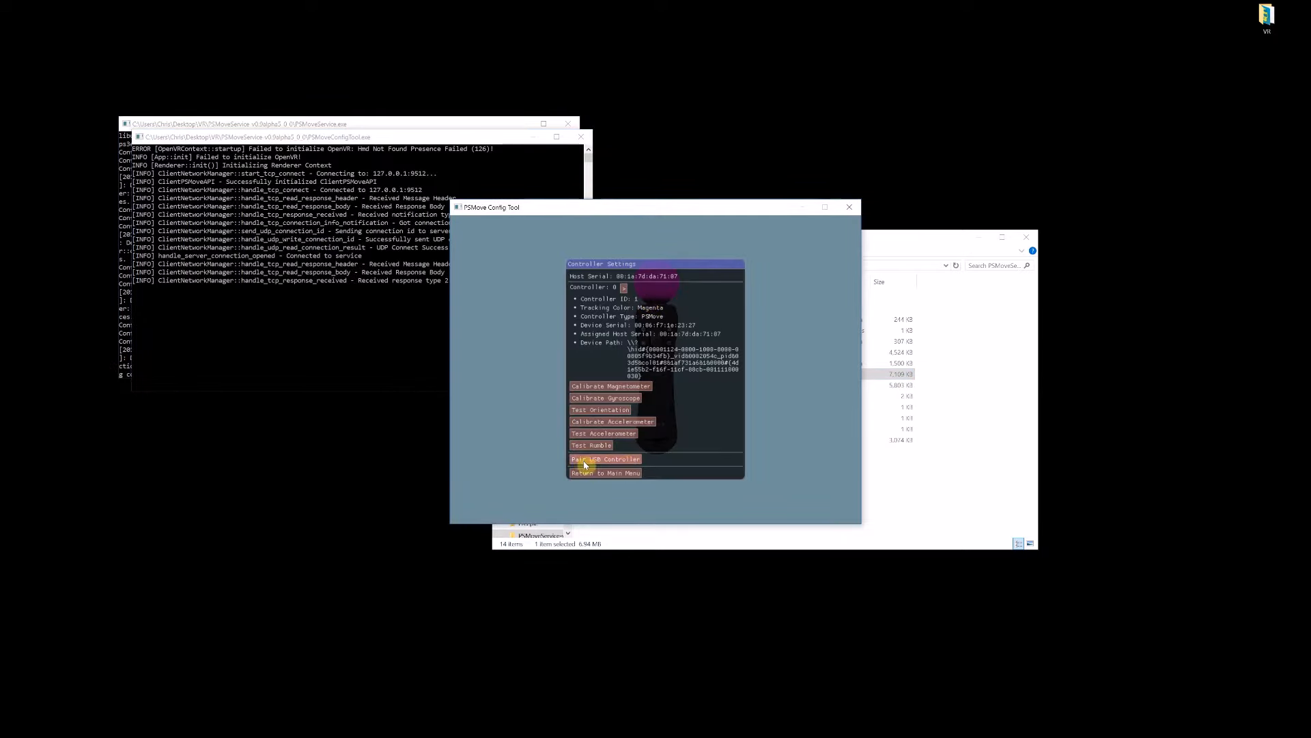
{"action": "left_click", "coordinate": [615, 463]}
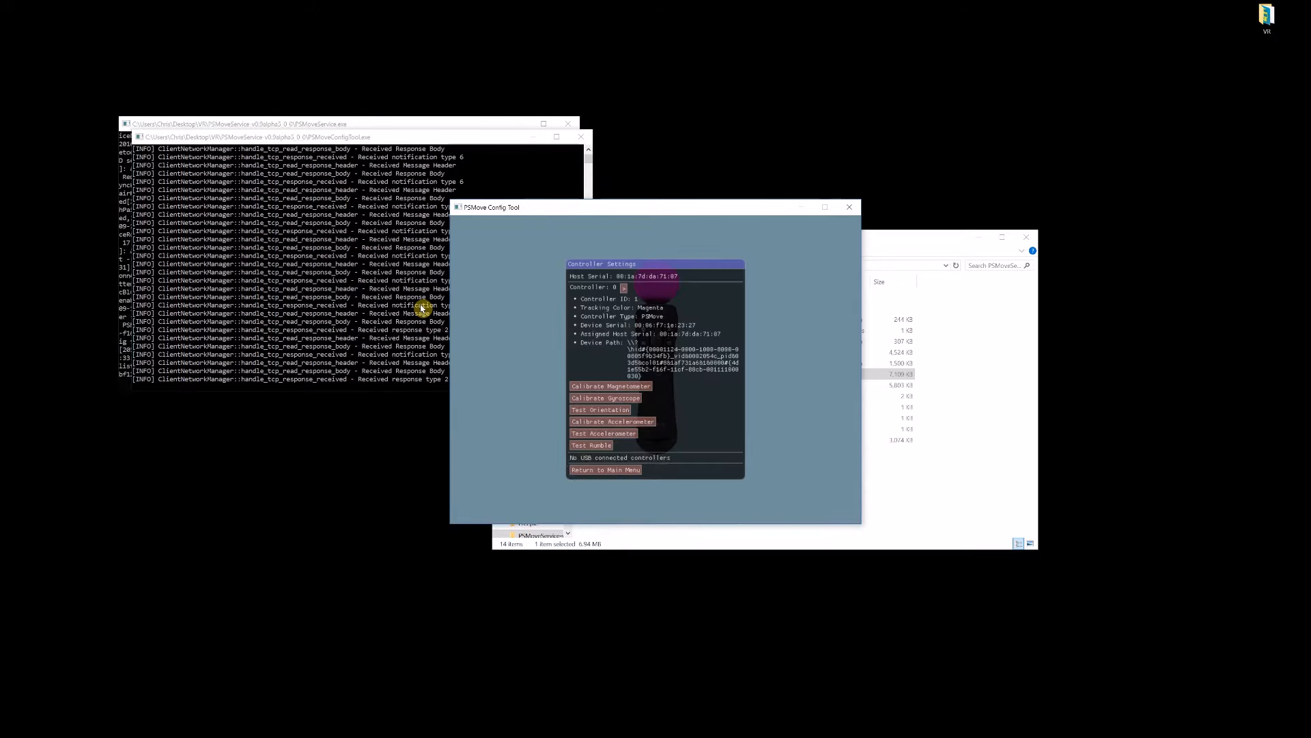
- Look through the connected PSMove controllers and select controller 2, the one with the yellow tracking color
{"action": "left_click", "coordinate": [624, 288]}
{"action": "left_click", "coordinate": [633, 288]}
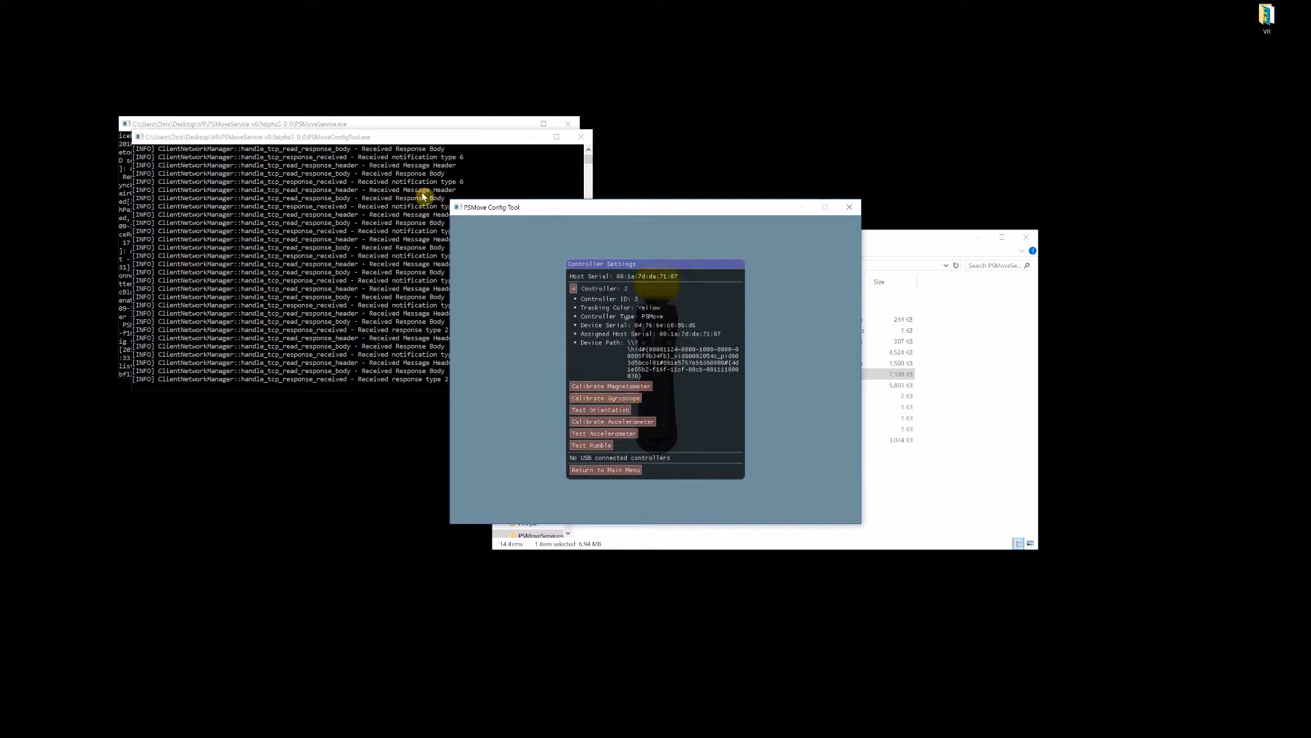
{"action": "left_click", "coordinate": [574, 288]}
{"action": "left_click", "coordinate": [573, 288]}
{"action": "left_click", "coordinate": [623, 288]}
{"action": "left_click", "coordinate": [633, 288]}
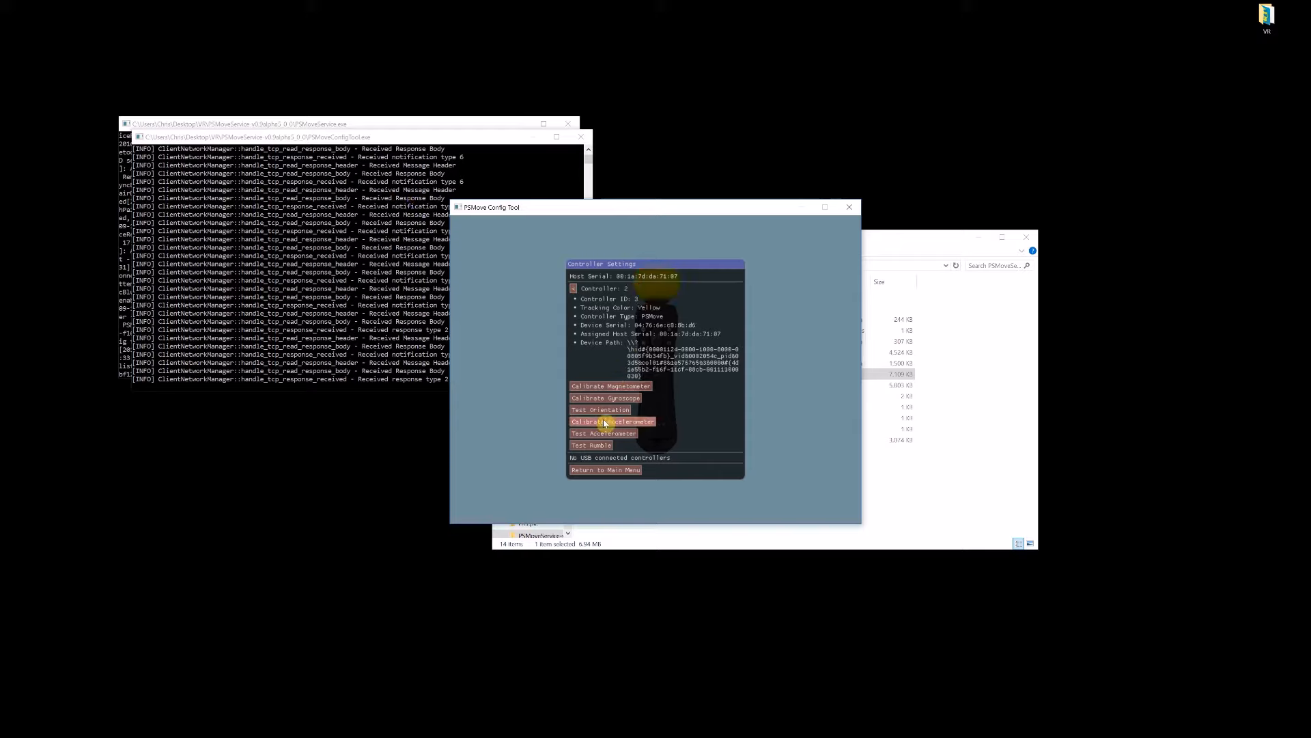
- Calibrate the magnetometer and the gyroscope of controller 2, accepting the sampled results
{"action": "left_click", "coordinate": [632, 387]}
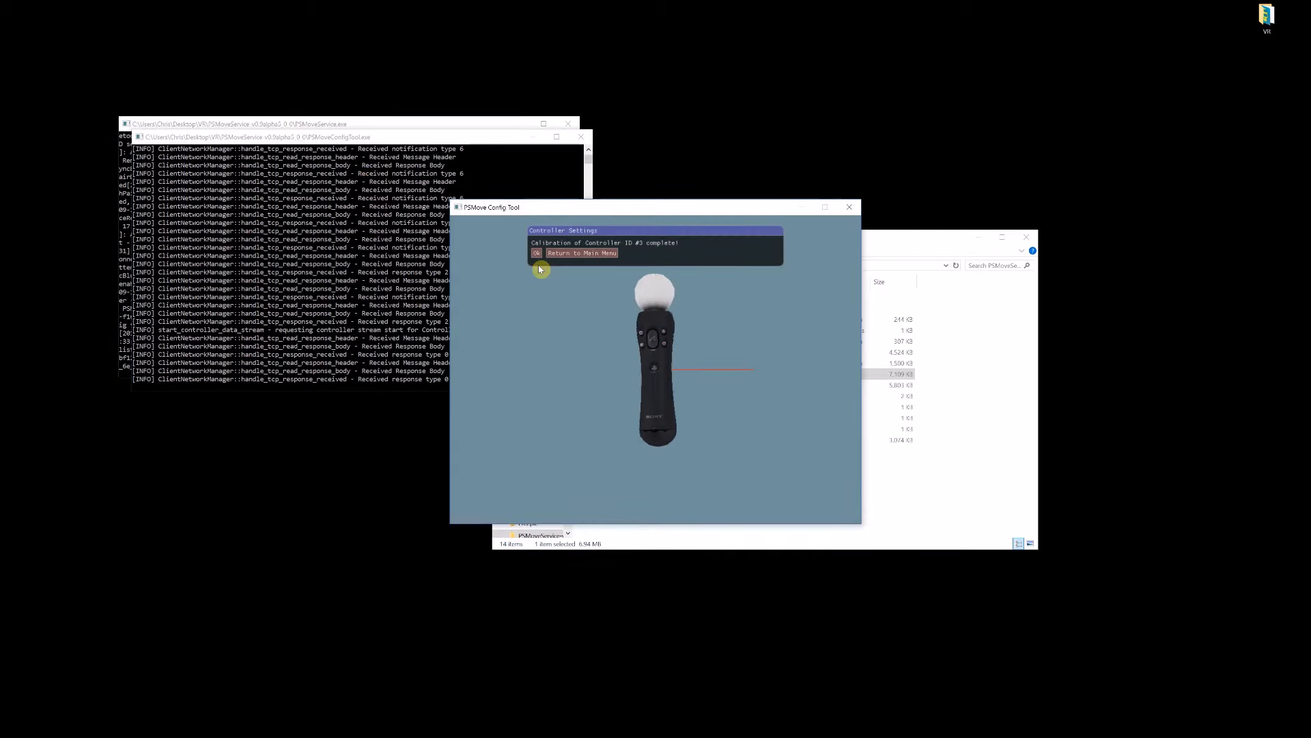
{"action": "left_click", "coordinate": [537, 254]}
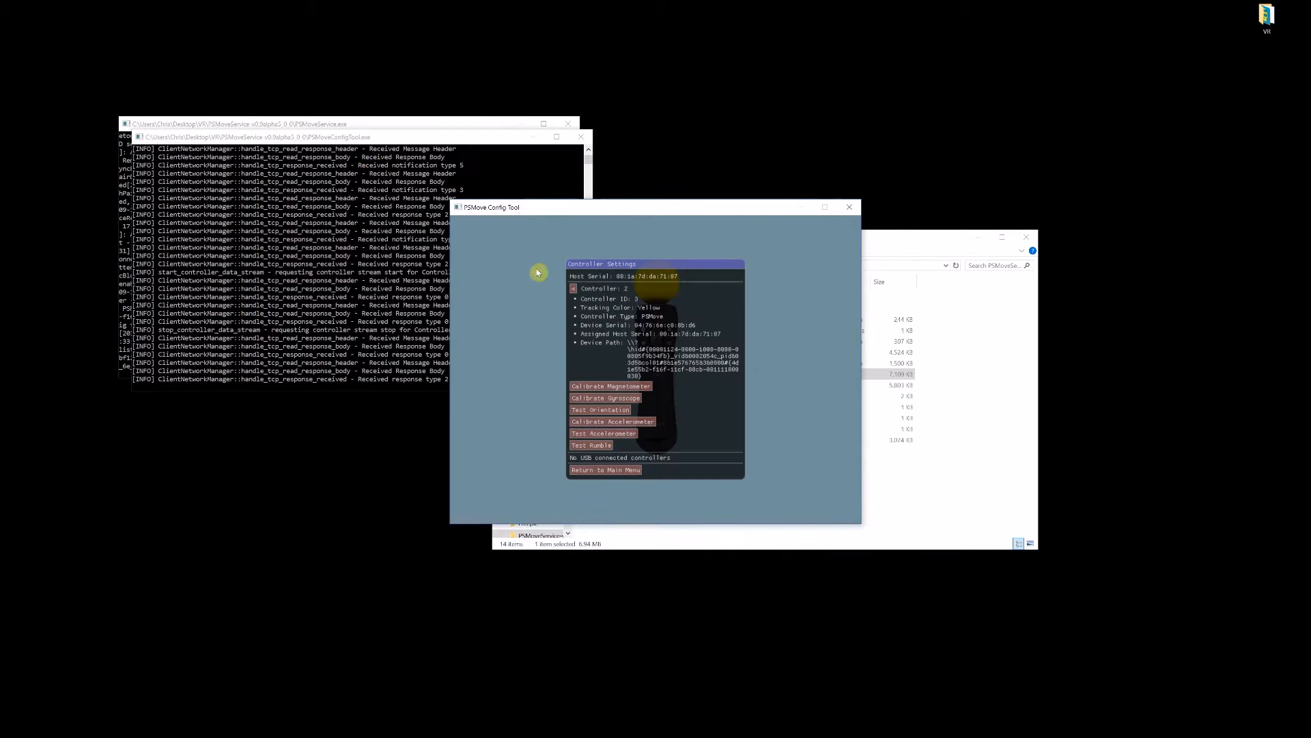
{"action": "left_click", "coordinate": [619, 398]}
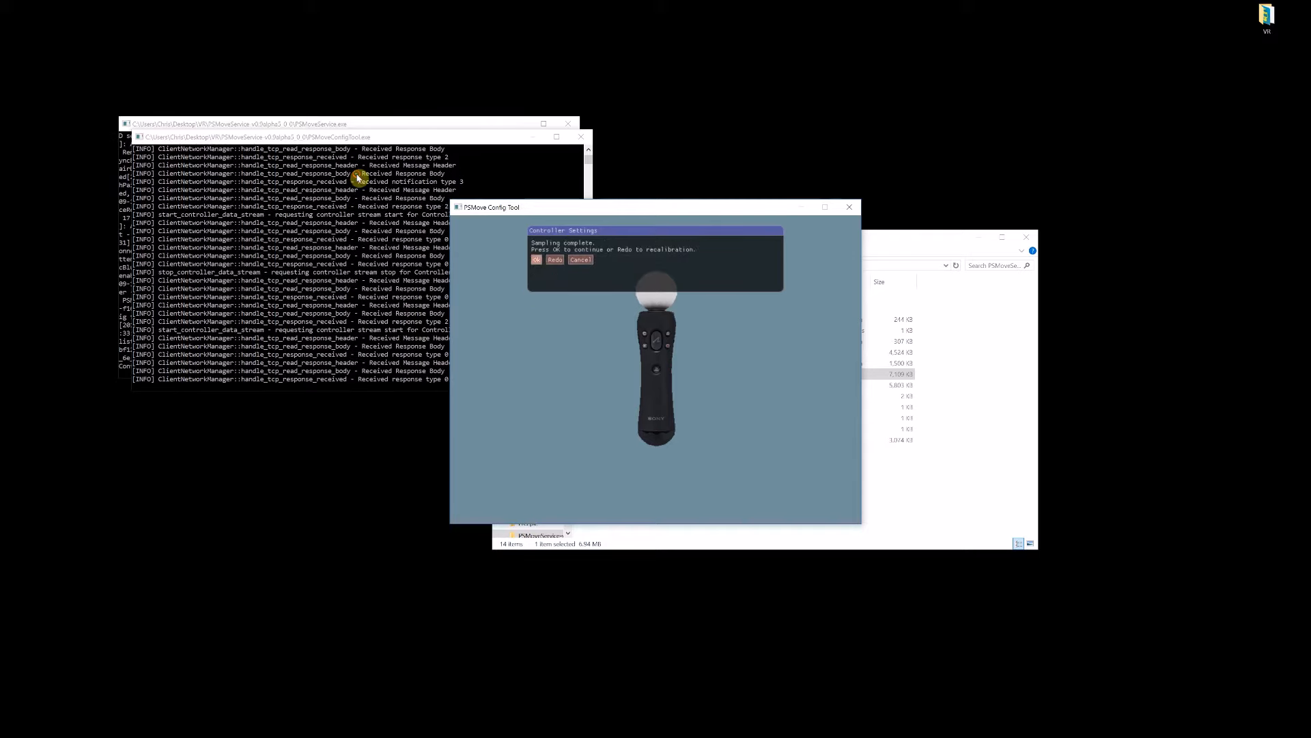
{"action": "left_click", "coordinate": [537, 259]}
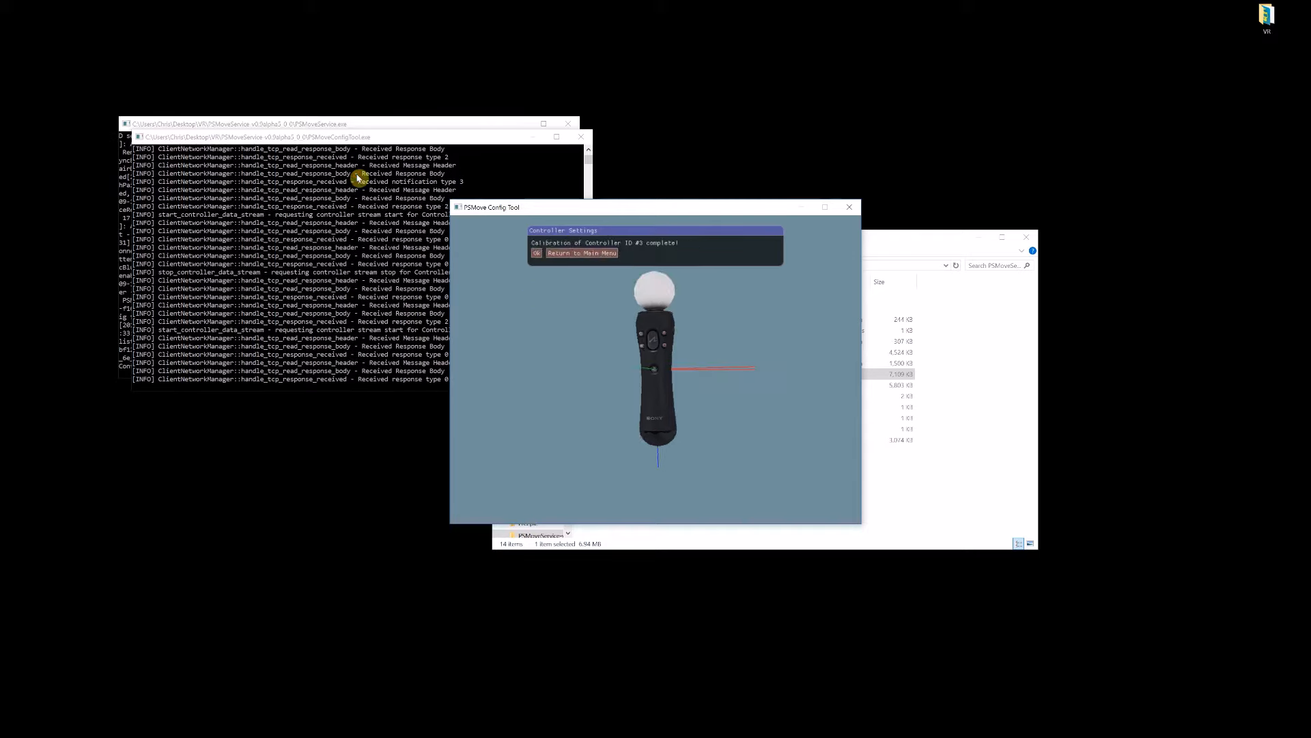
{"action": "left_click", "coordinate": [537, 254]}
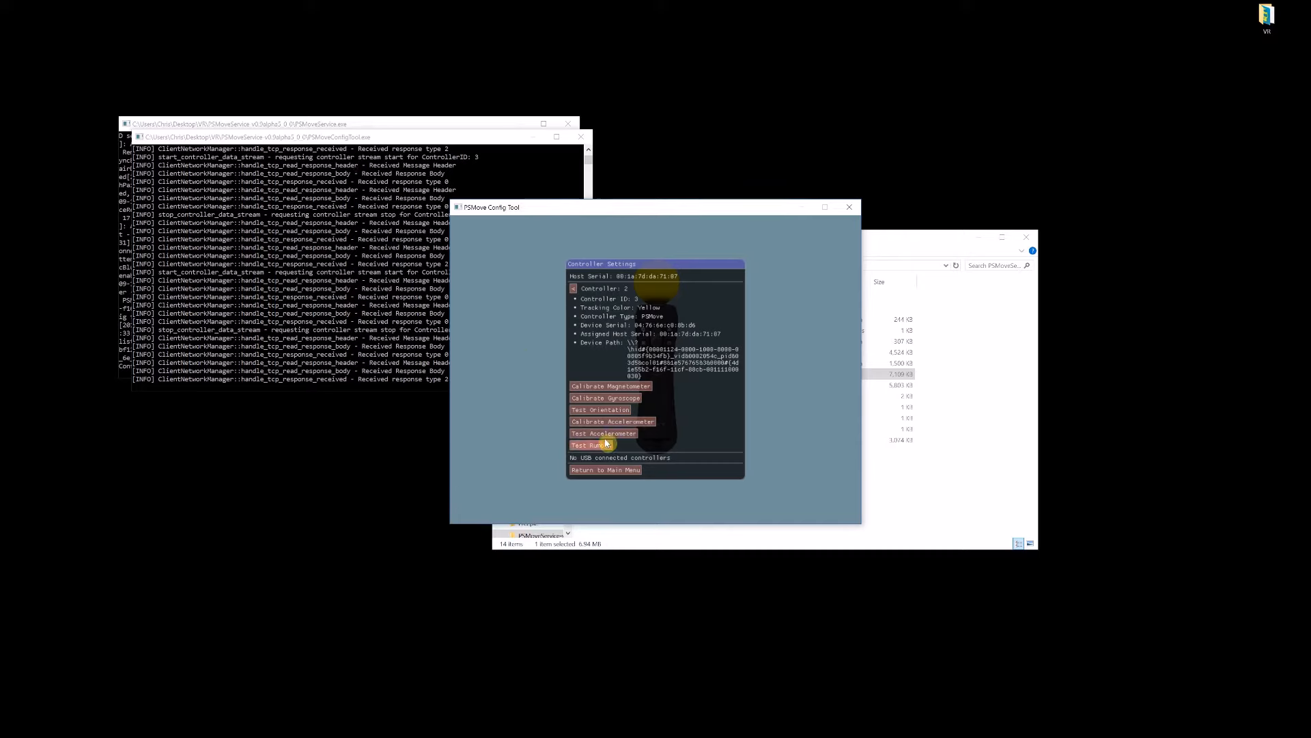
- Calibrate the accelerometer of controller 2, accepting the sampled result, and test the controller's orientation
{"action": "left_click", "coordinate": [645, 423]}
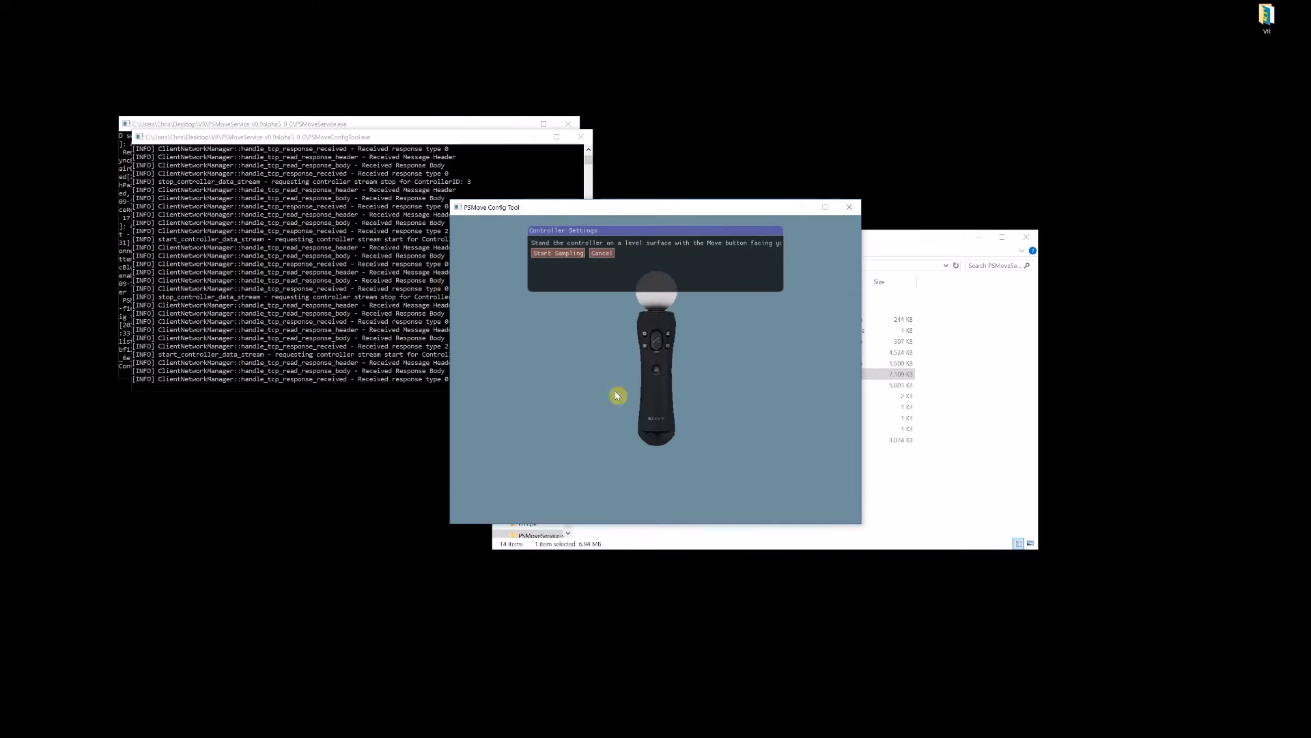
{"action": "left_click", "coordinate": [564, 254]}
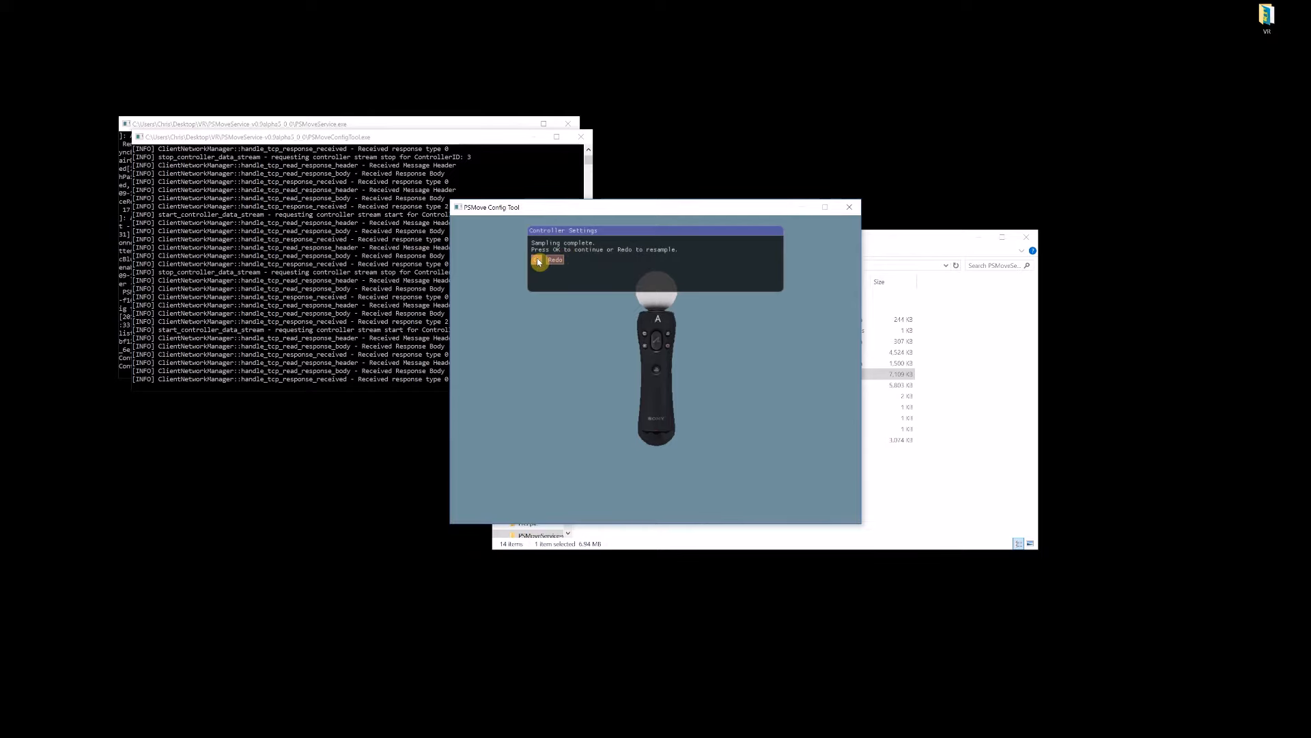
{"action": "left_click", "coordinate": [536, 261]}
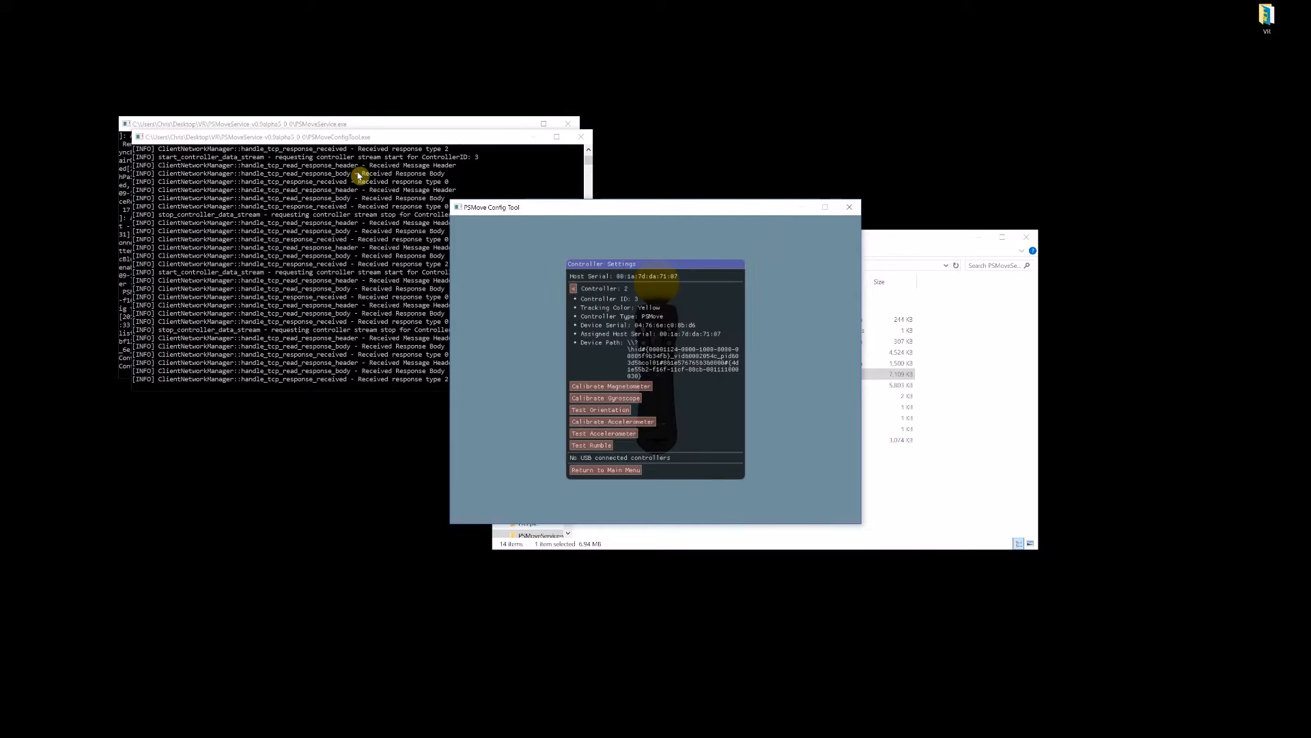
{"action": "left_click", "coordinate": [620, 412]}
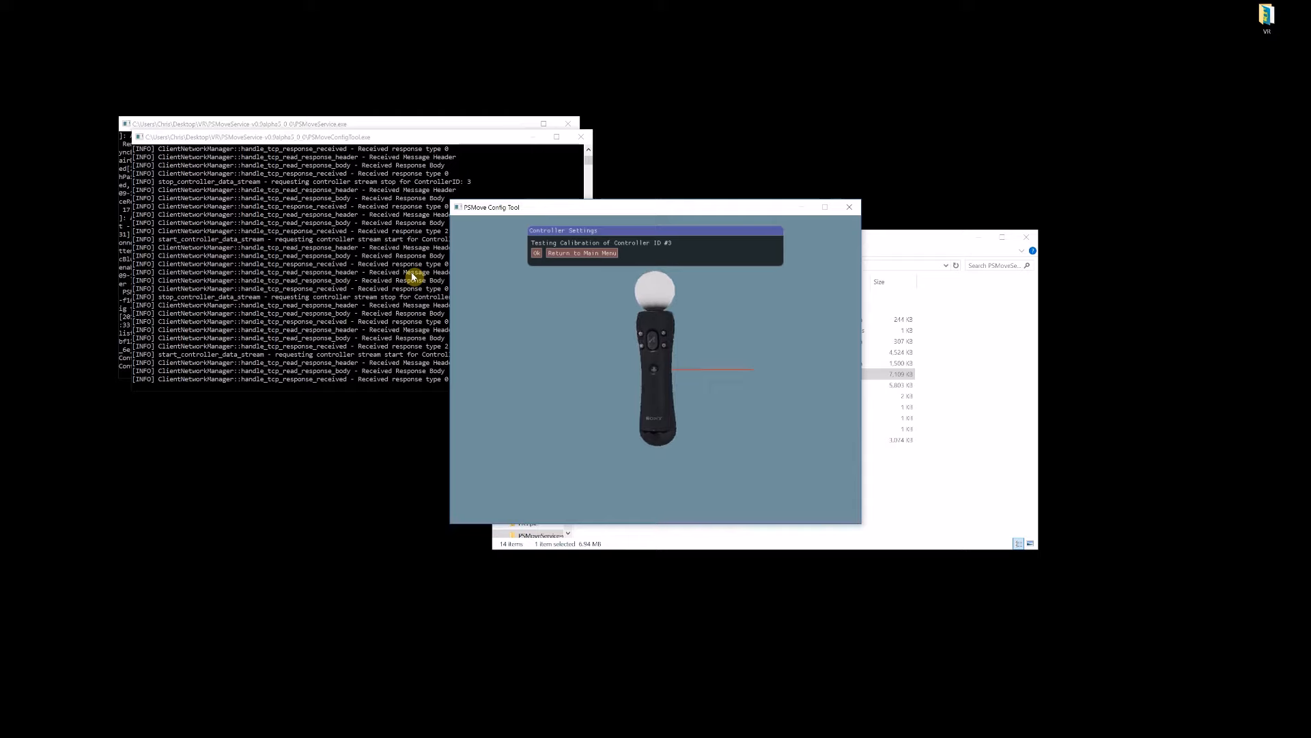
{"action": "left_click", "coordinate": [537, 252]}
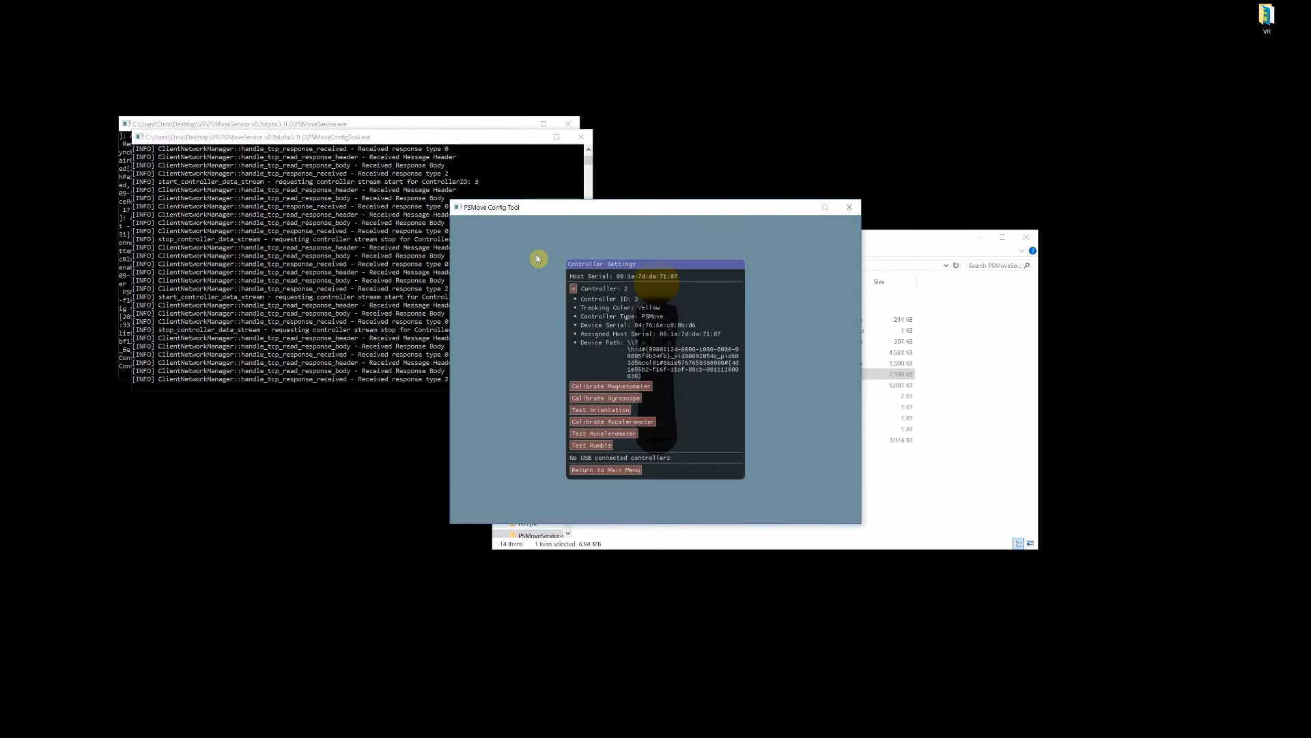
- Look through controllers 1 and 0 and return from the controller settings to the main menu
{"action": "left_click", "coordinate": [573, 288]}
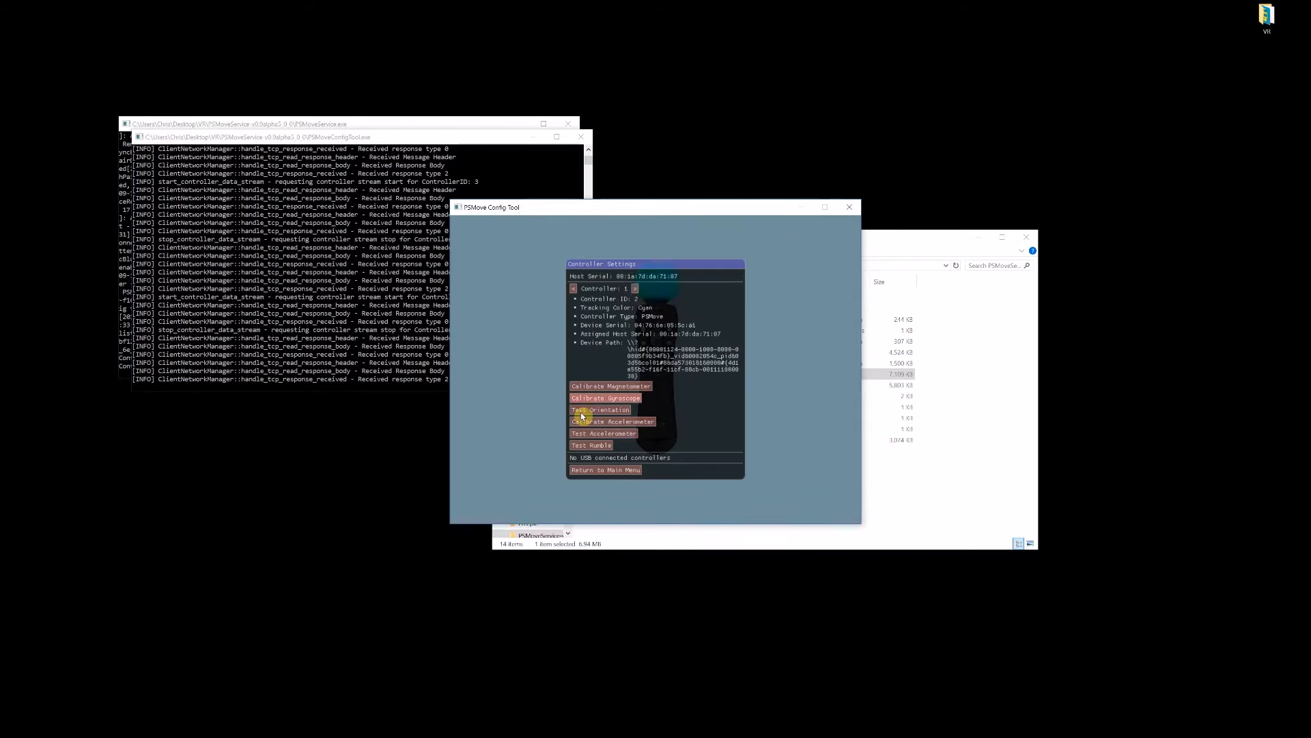
{"action": "left_click", "coordinate": [573, 289]}
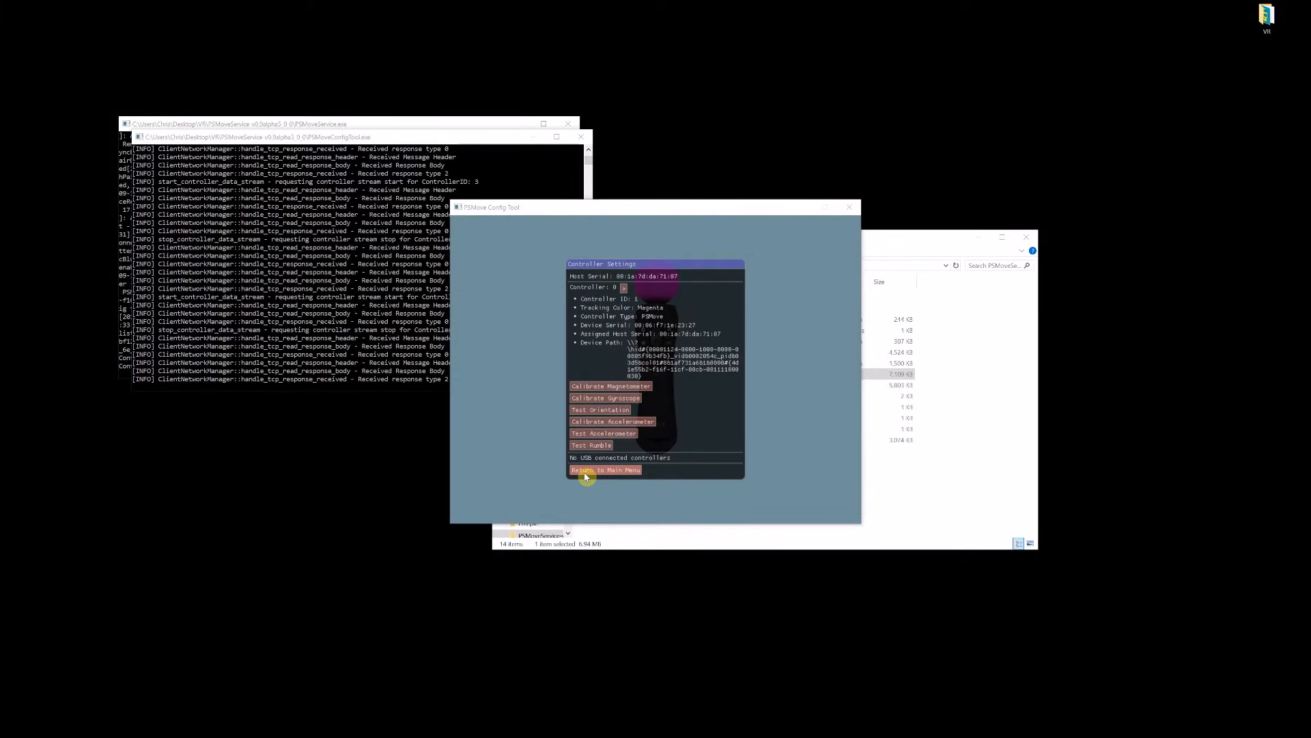
{"action": "left_click", "coordinate": [586, 471]}
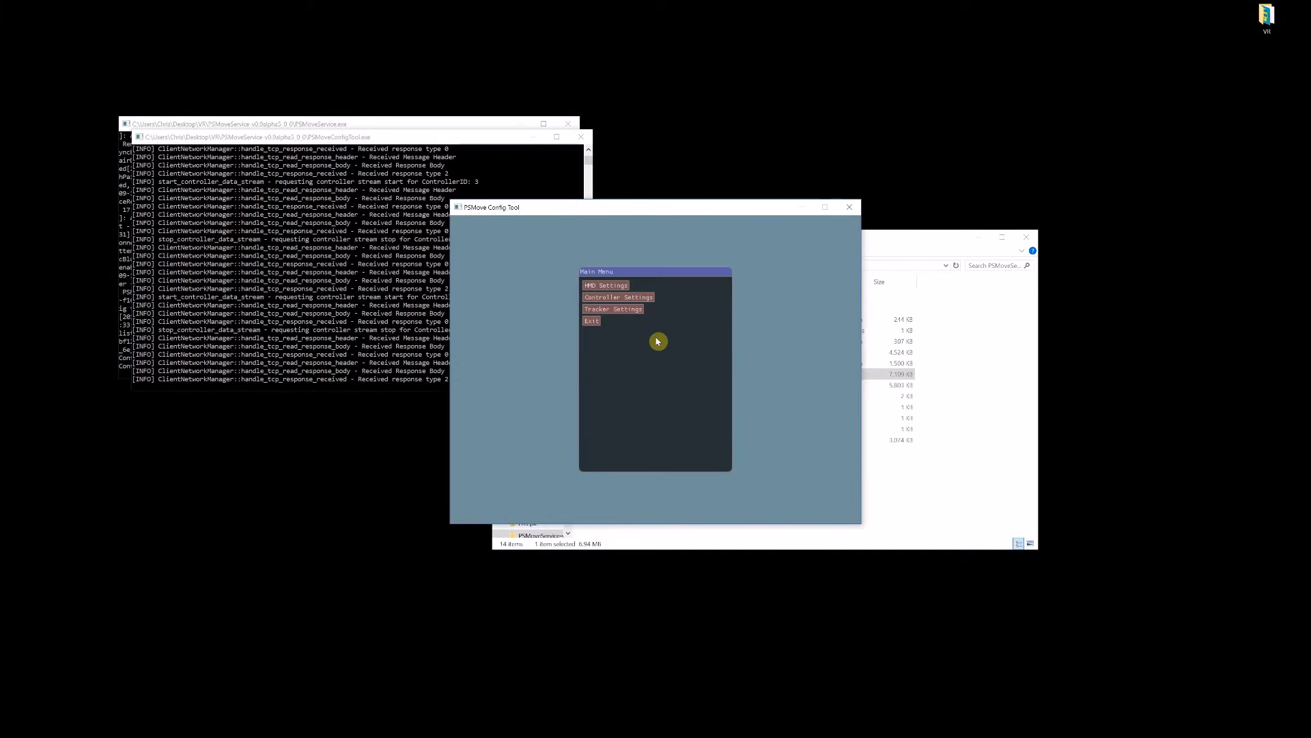
- In the tracker settings, choose tracker 0 with controller 2 and open the tracking color calibration
{"action": "left_click", "coordinate": [637, 311]}
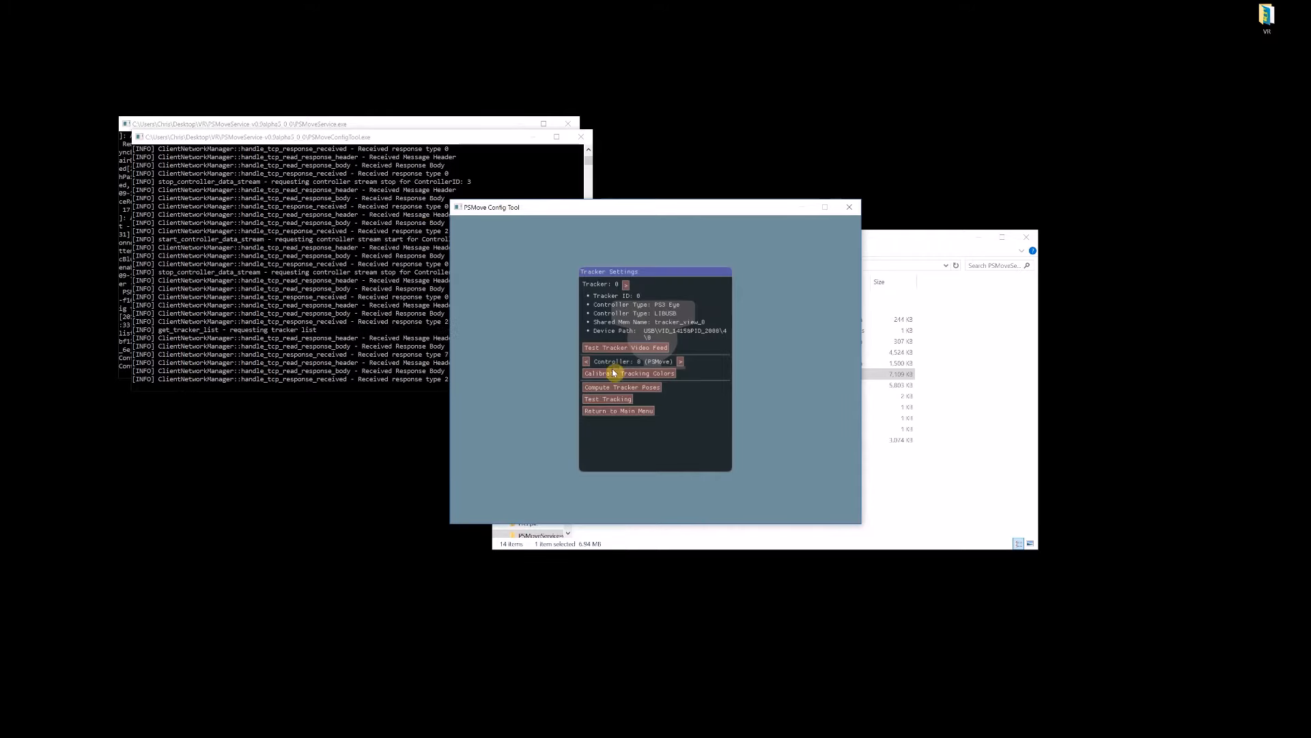
{"action": "left_click", "coordinate": [626, 284]}
{"action": "left_click", "coordinate": [586, 284]}
{"action": "left_click", "coordinate": [586, 285]}
{"action": "left_click", "coordinate": [681, 362]}
{"action": "left_click", "coordinate": [669, 373]}
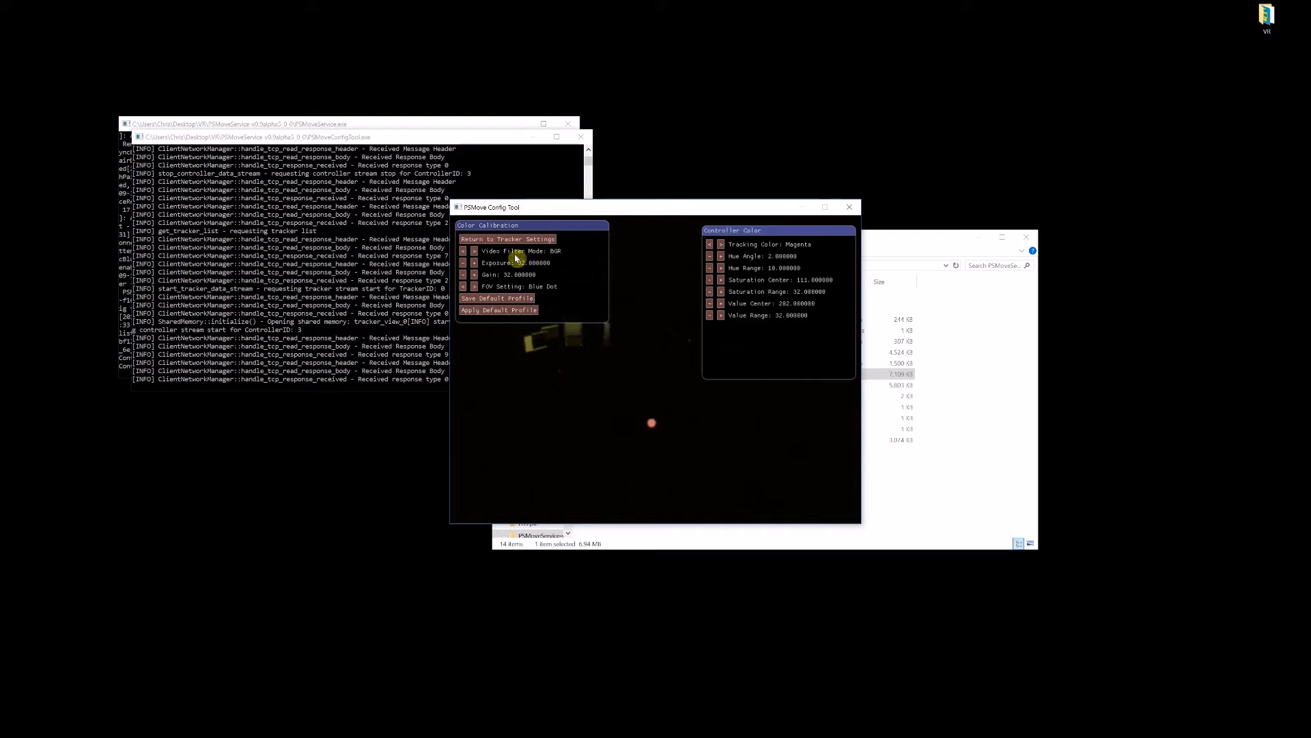
- Examine the camera image in the HSV and Masked video filter modes, comparing the Magenta and Cyan tracking colors
{"action": "left_click", "coordinate": [464, 253]}
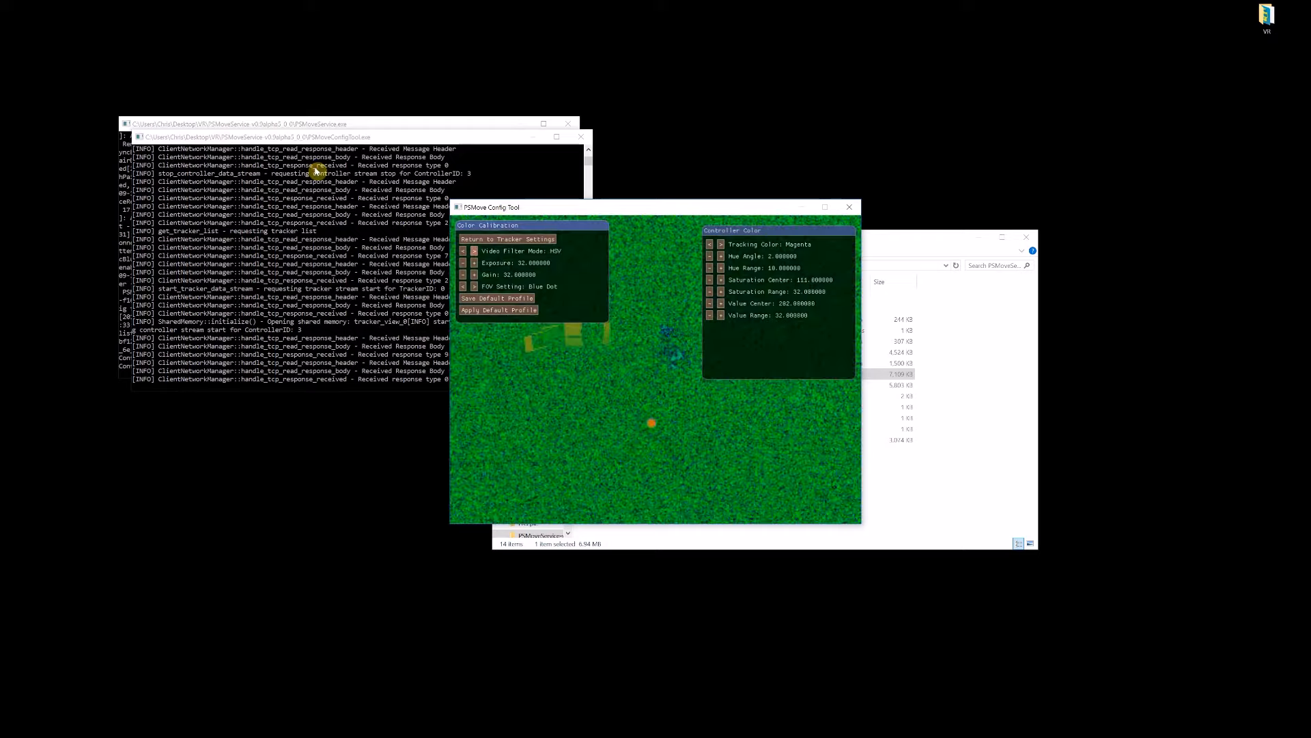
{"action": "left_click", "coordinate": [474, 251]}
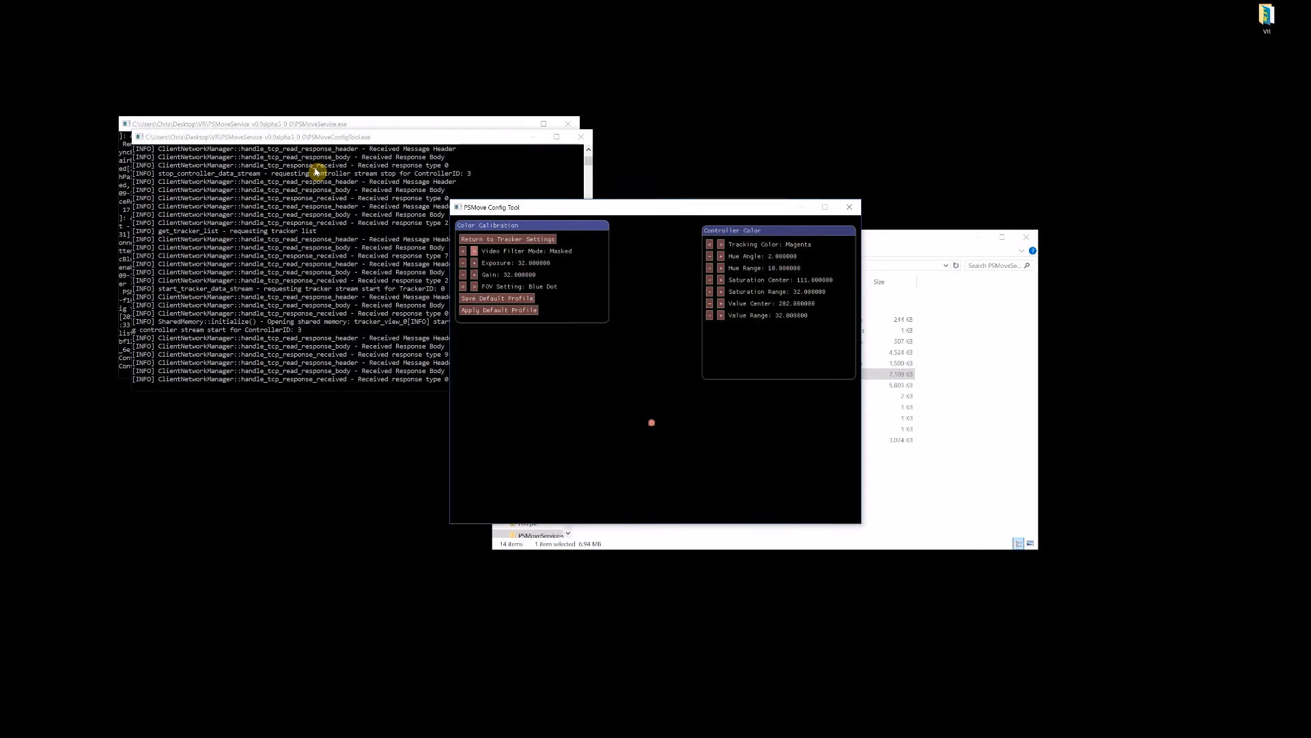
{"action": "left_click", "coordinate": [721, 244]}
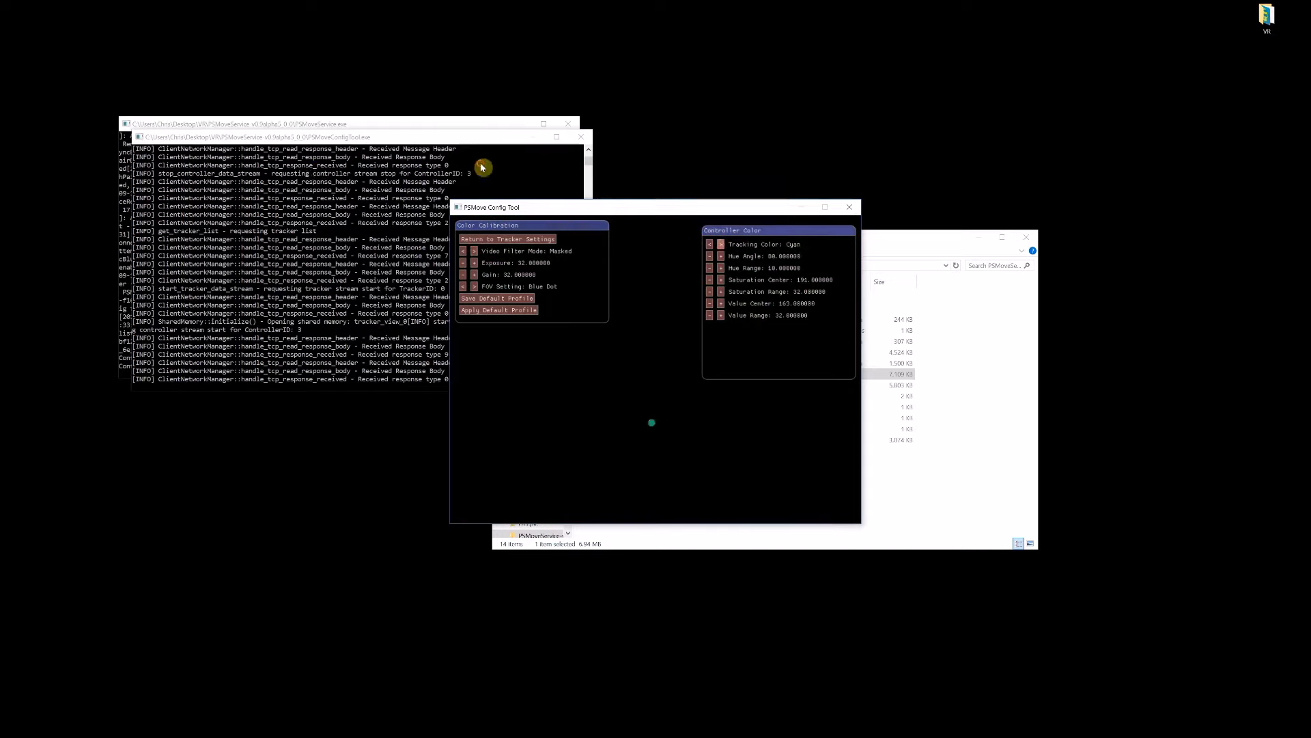
{"action": "left_click", "coordinate": [710, 244]}
{"action": "left_click", "coordinate": [463, 251]}
{"action": "left_click", "coordinate": [463, 251]}
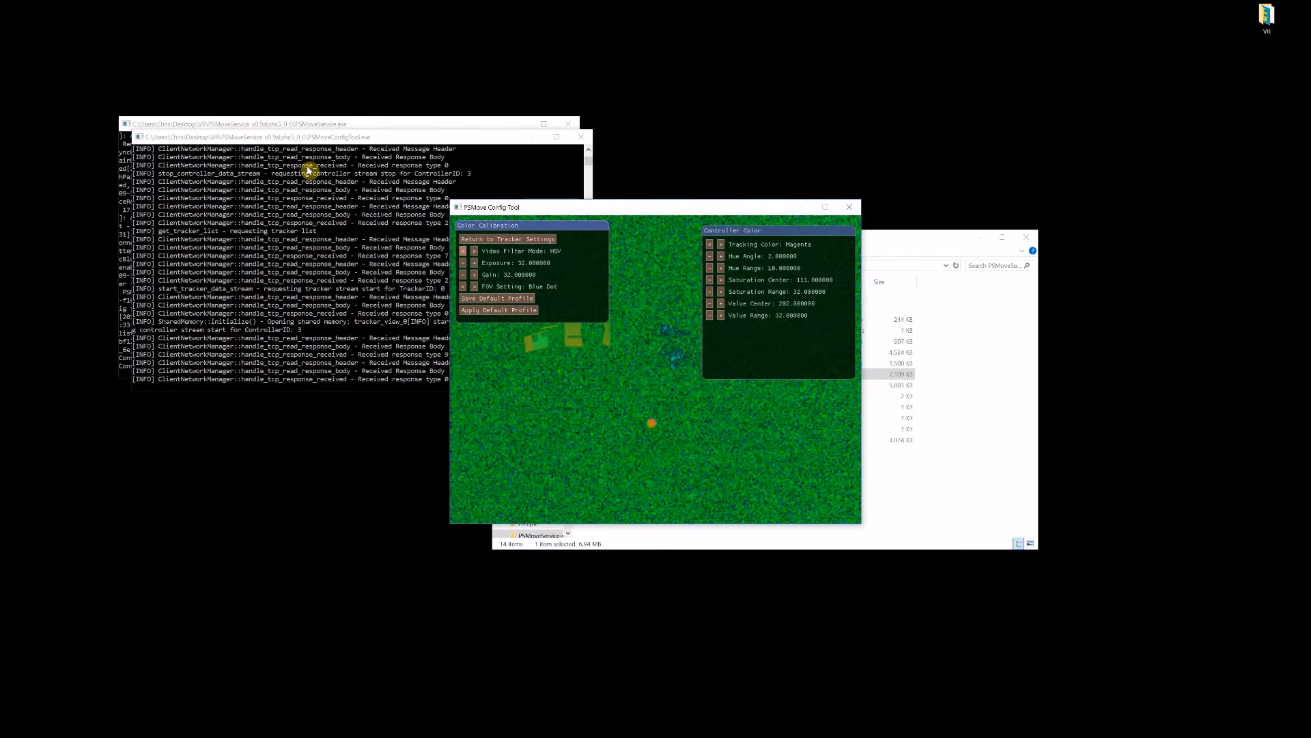
- Sample a dark background spot as the Magenta tracking color, check it in Masked mode, and return to BGR
{"action": "left_click", "coordinate": [596, 453]}
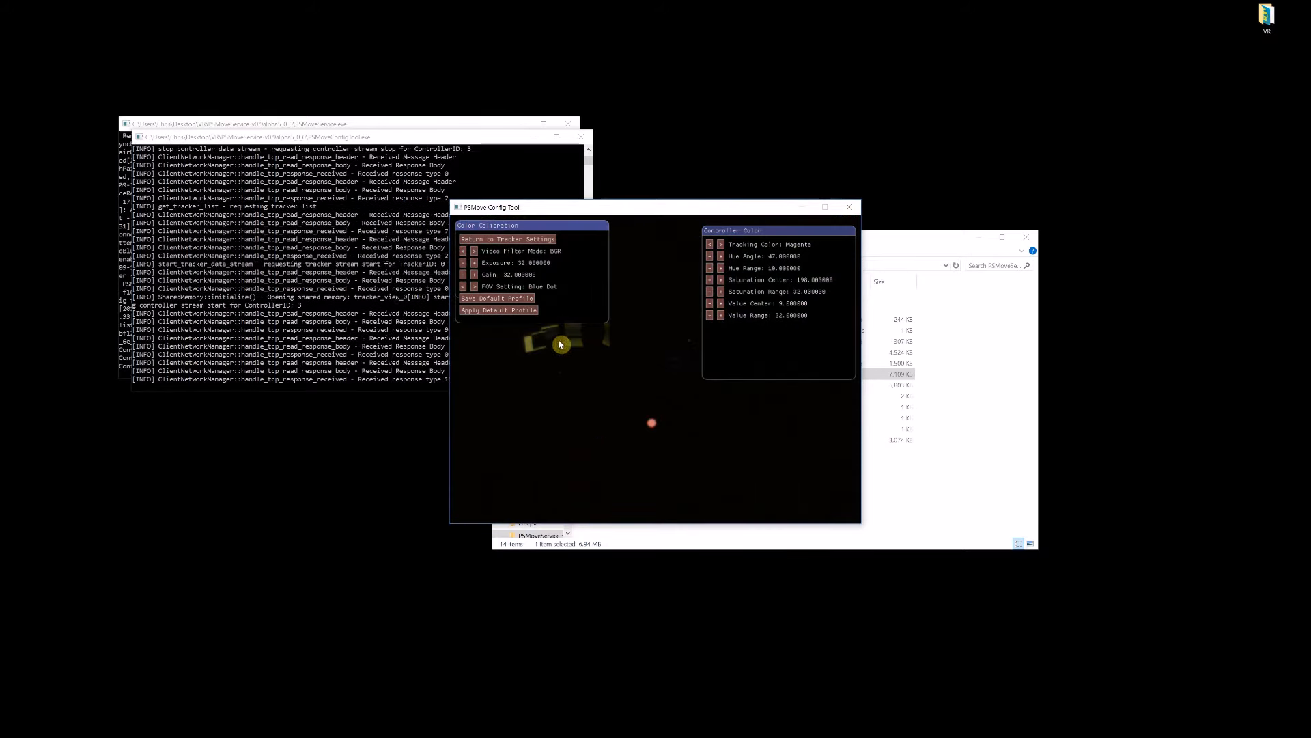
{"action": "left_click", "coordinate": [476, 254]}
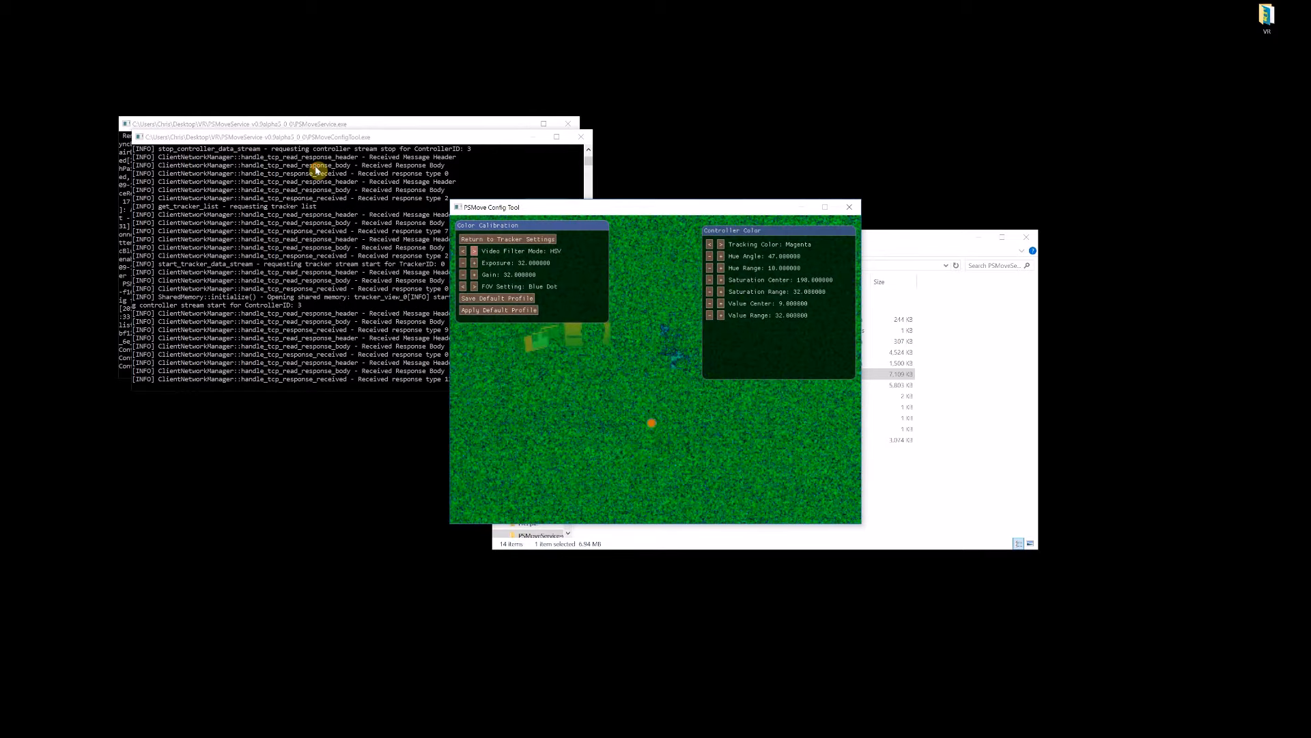
{"action": "left_click", "coordinate": [476, 252]}
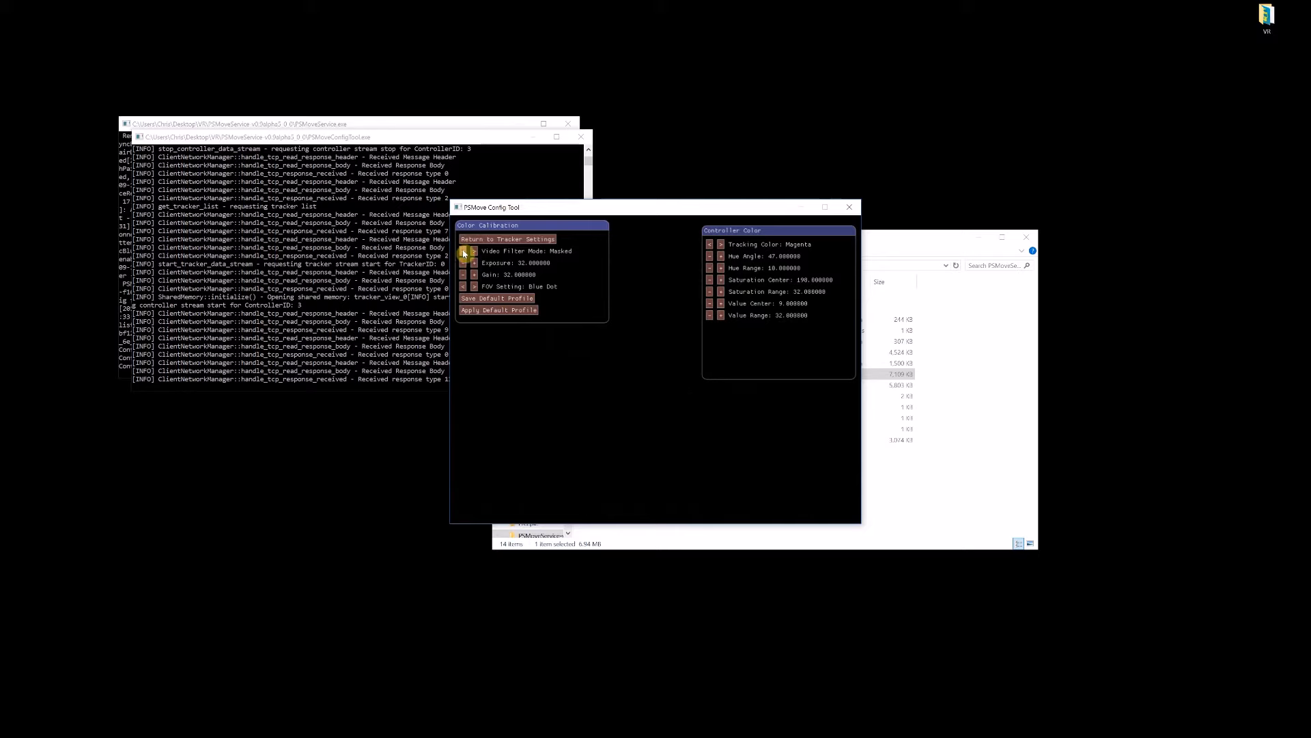
{"action": "left_click", "coordinate": [464, 251]}
{"action": "left_click", "coordinate": [463, 251]}
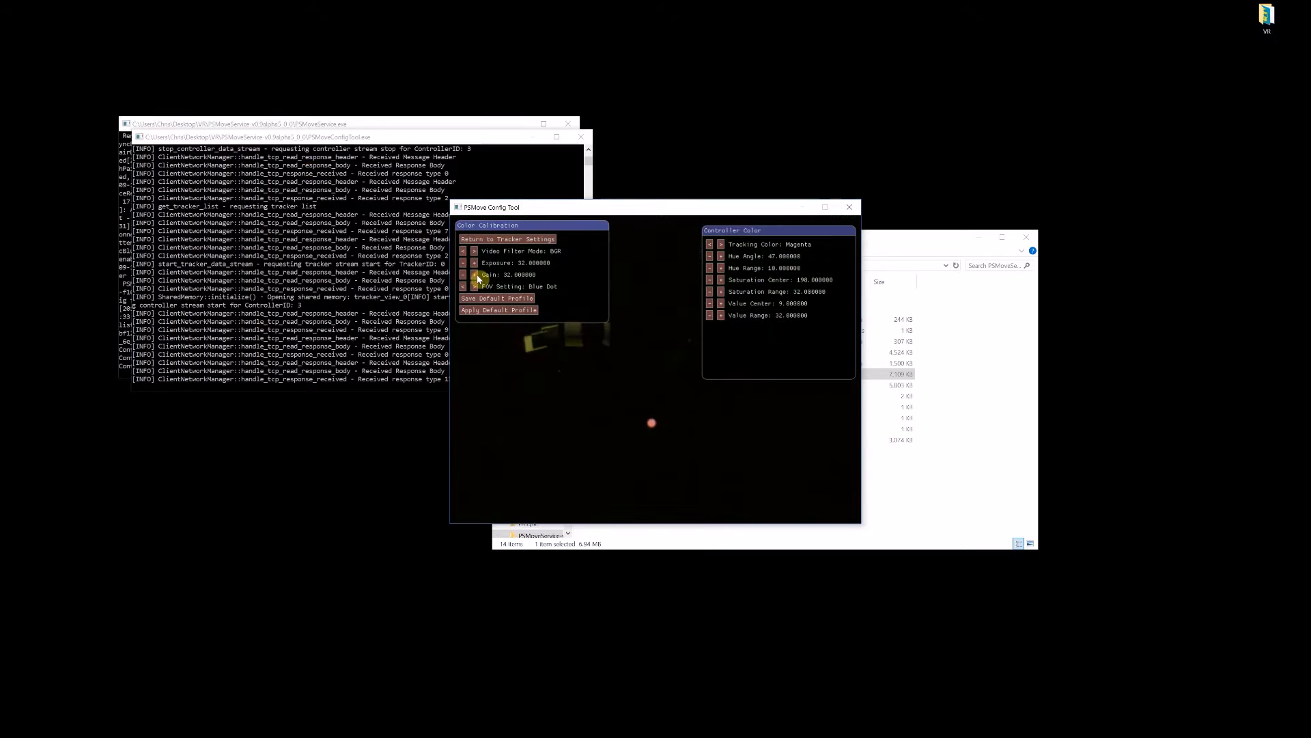
- Sample the glowing controller bulb as the Magenta tracking color and compare it with the other tracking colors in Masked mode
{"action": "left_click", "coordinate": [652, 425]}
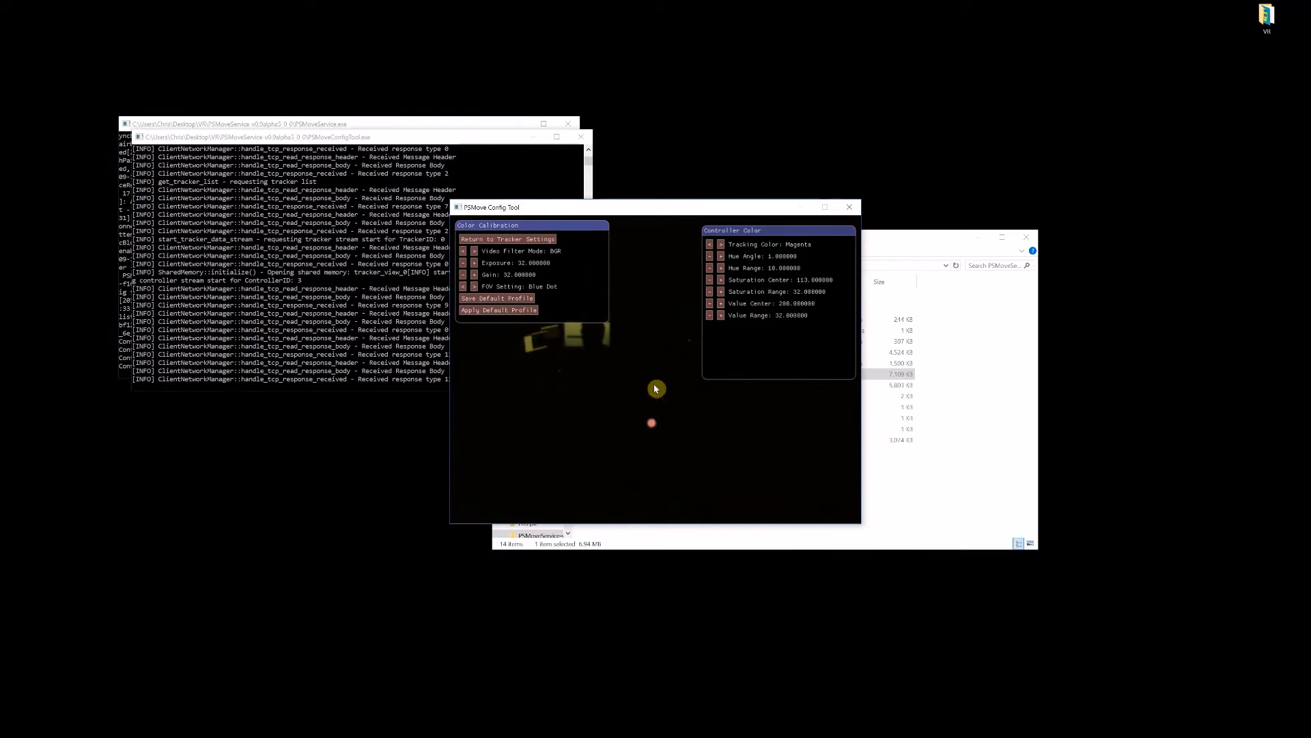
{"action": "left_click", "coordinate": [464, 252]}
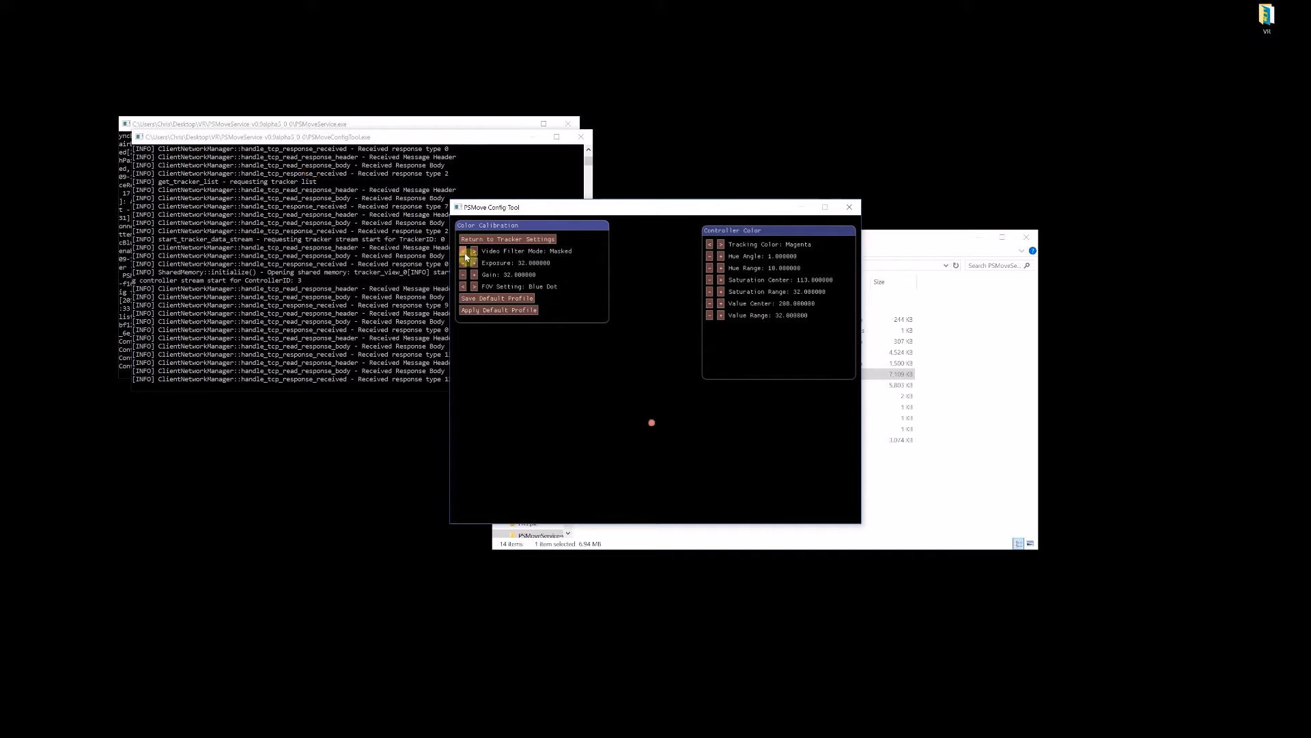
{"action": "left_click", "coordinate": [721, 245]}
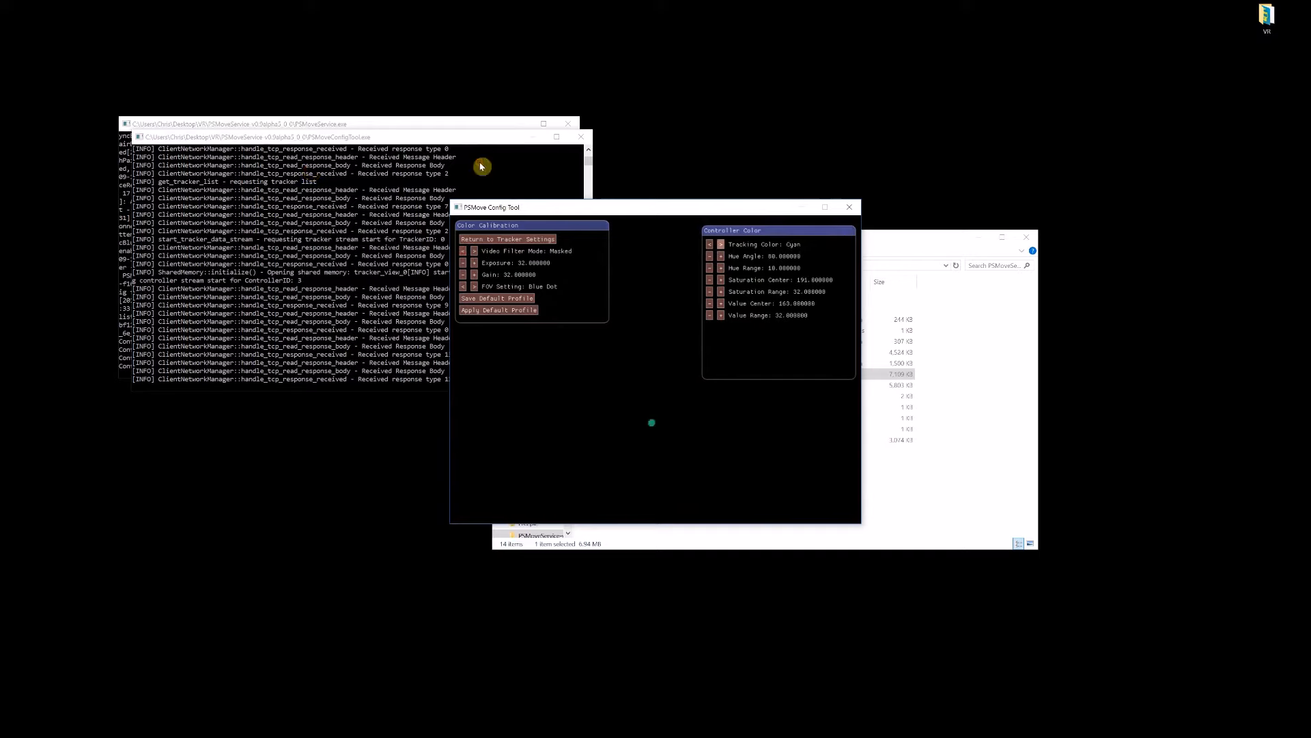
{"action": "left_click", "coordinate": [721, 245]}
{"action": "left_click", "coordinate": [709, 245]}
- Save and apply the default color profile for tracker 0, and select tracker 1 in the tracker settings
{"action": "left_click", "coordinate": [516, 303]}
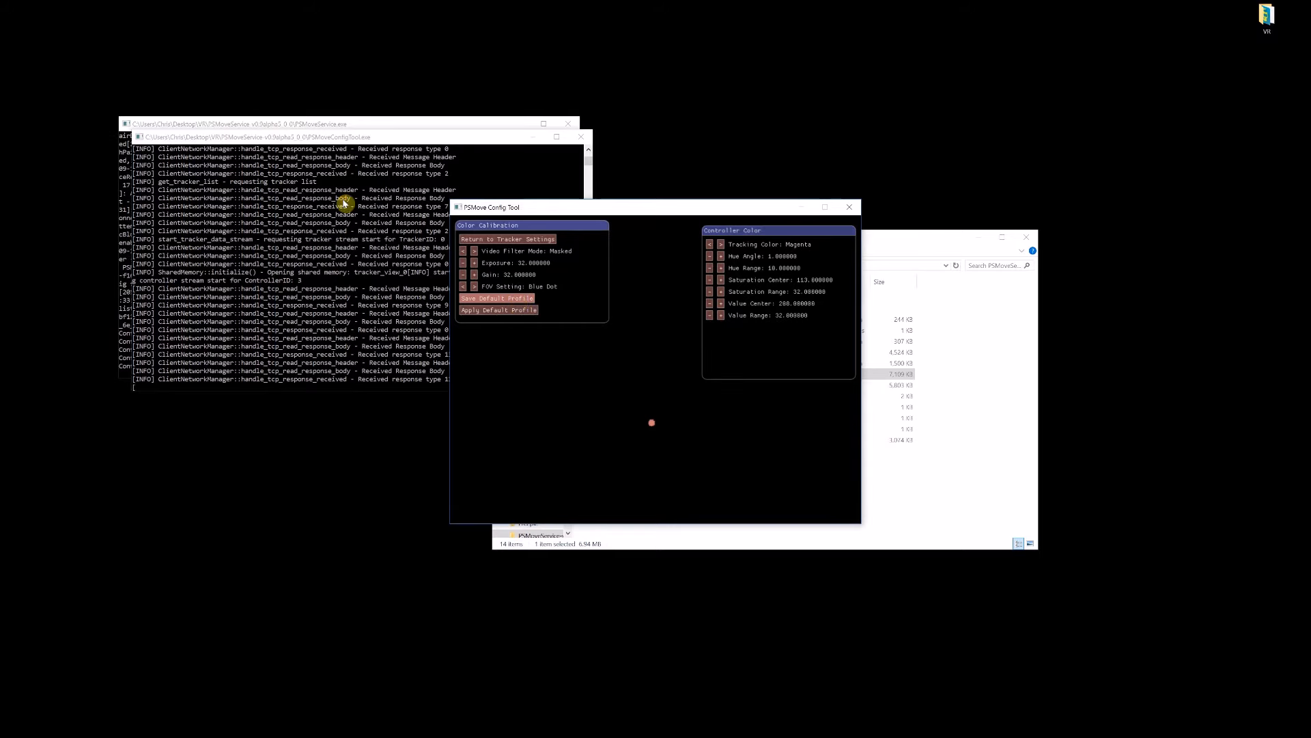
{"action": "left_click", "coordinate": [517, 314]}
{"action": "left_click", "coordinate": [550, 240]}
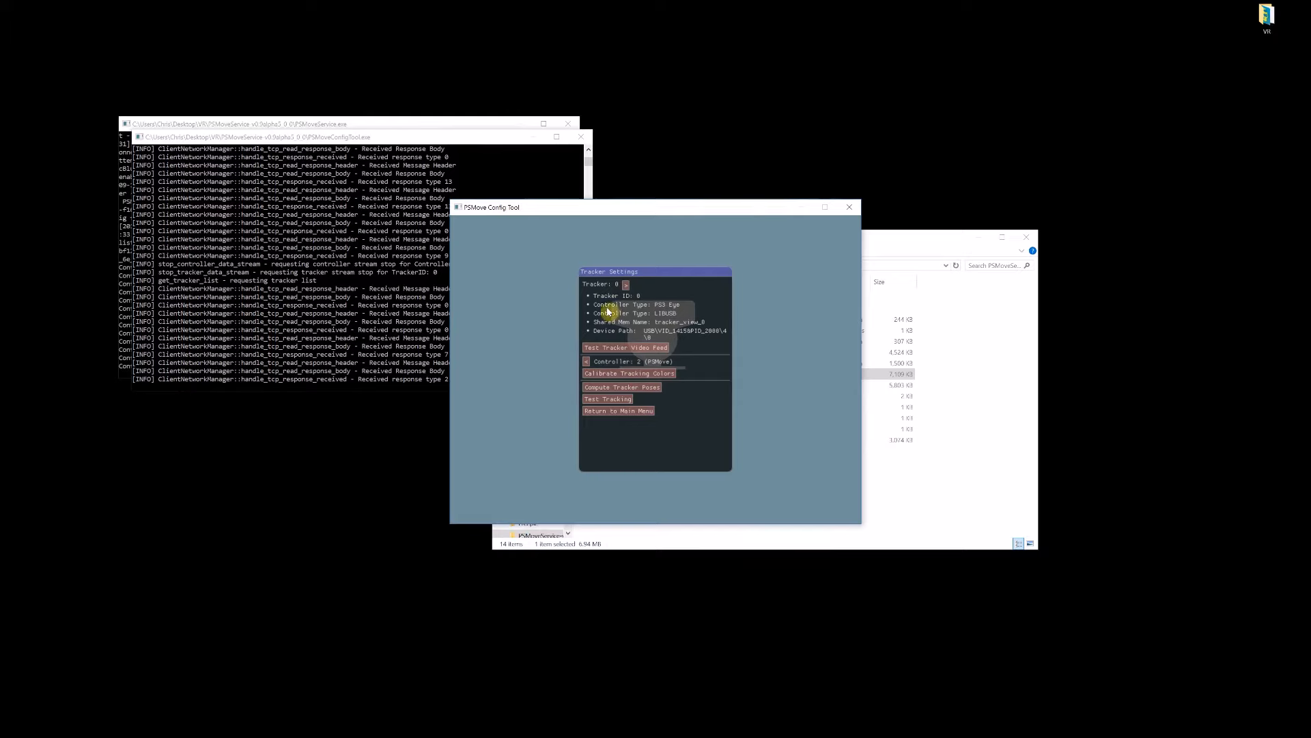
{"action": "left_click", "coordinate": [627, 285]}
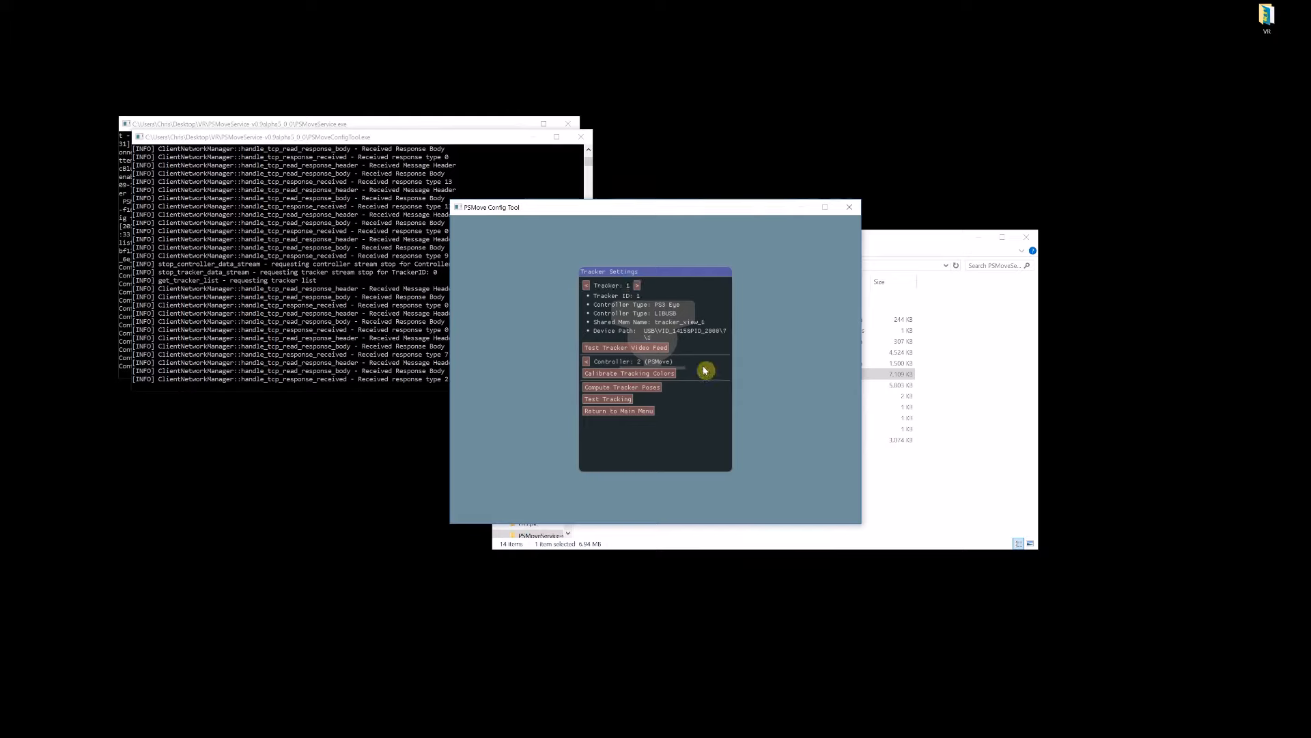
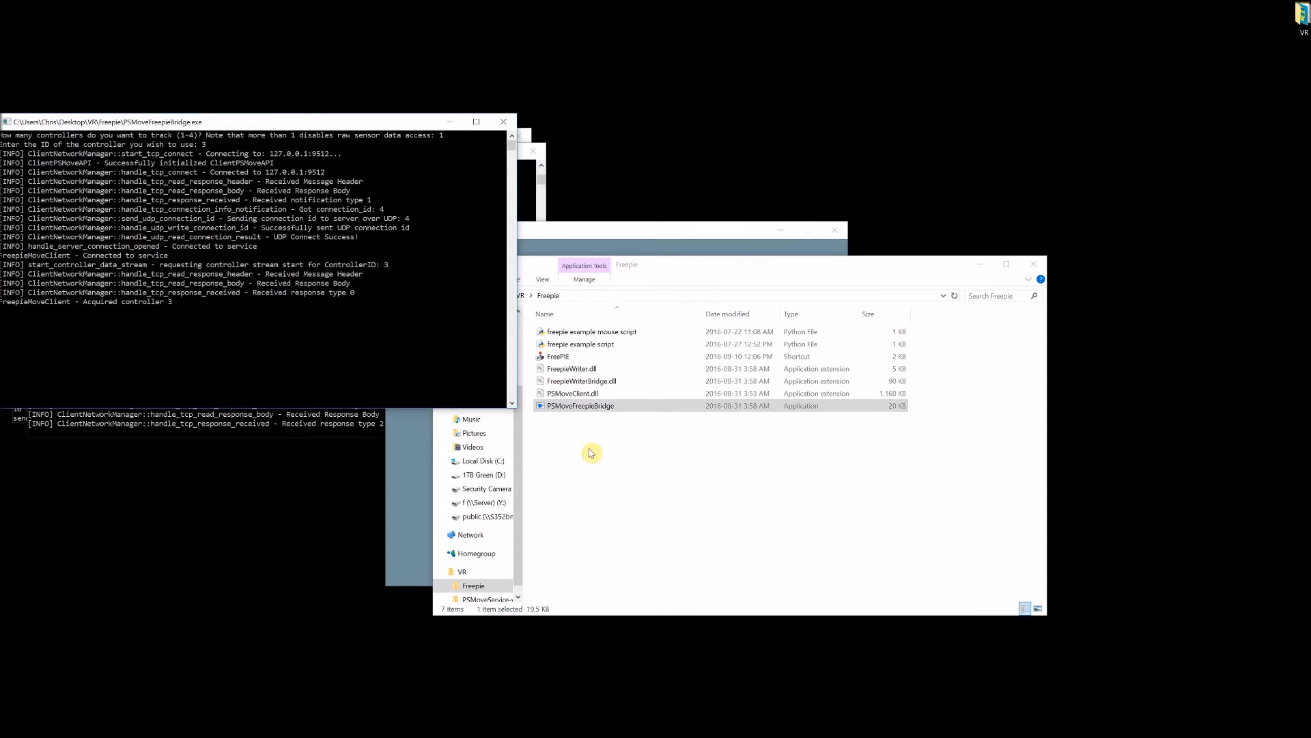
- Start FreePIE from the Freepie folder and open the script "freepie example script"
{"action": "left_click", "coordinate": [565, 361]}
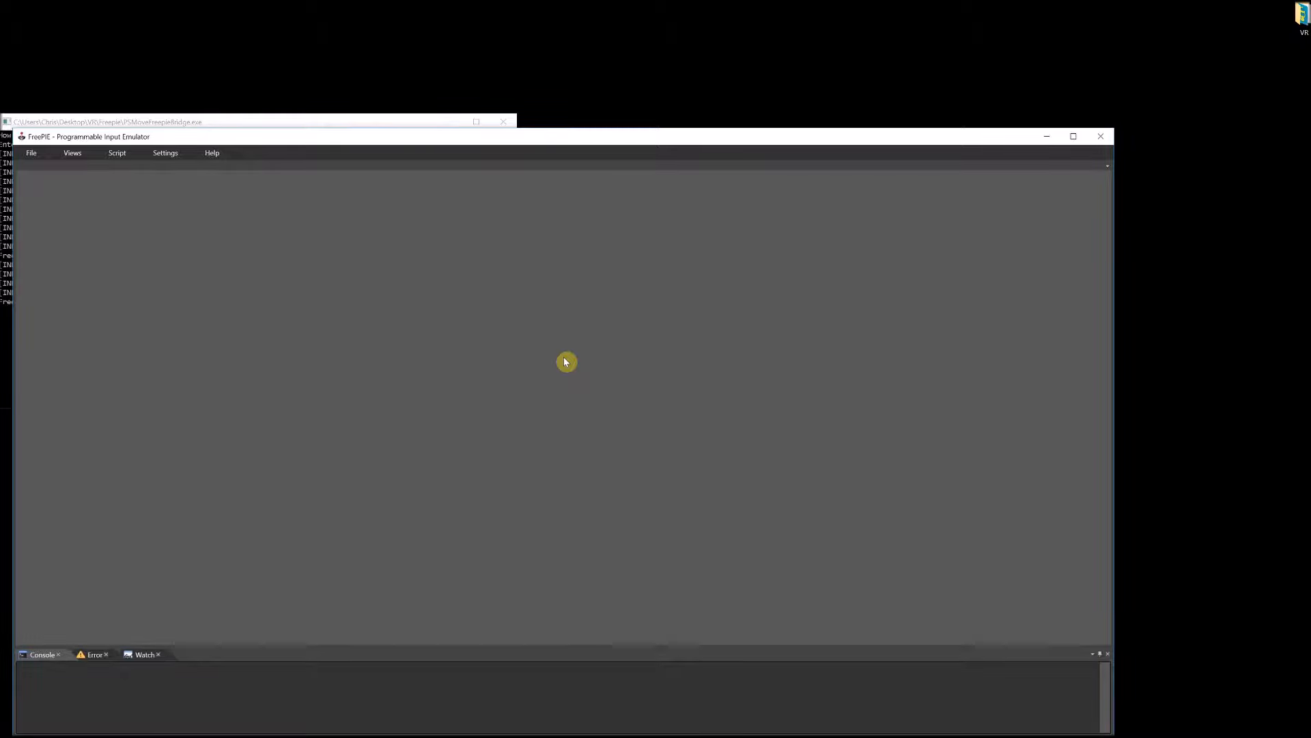
{"action": "left_click", "coordinate": [33, 154]}
{"action": "left_click", "coordinate": [57, 181]}
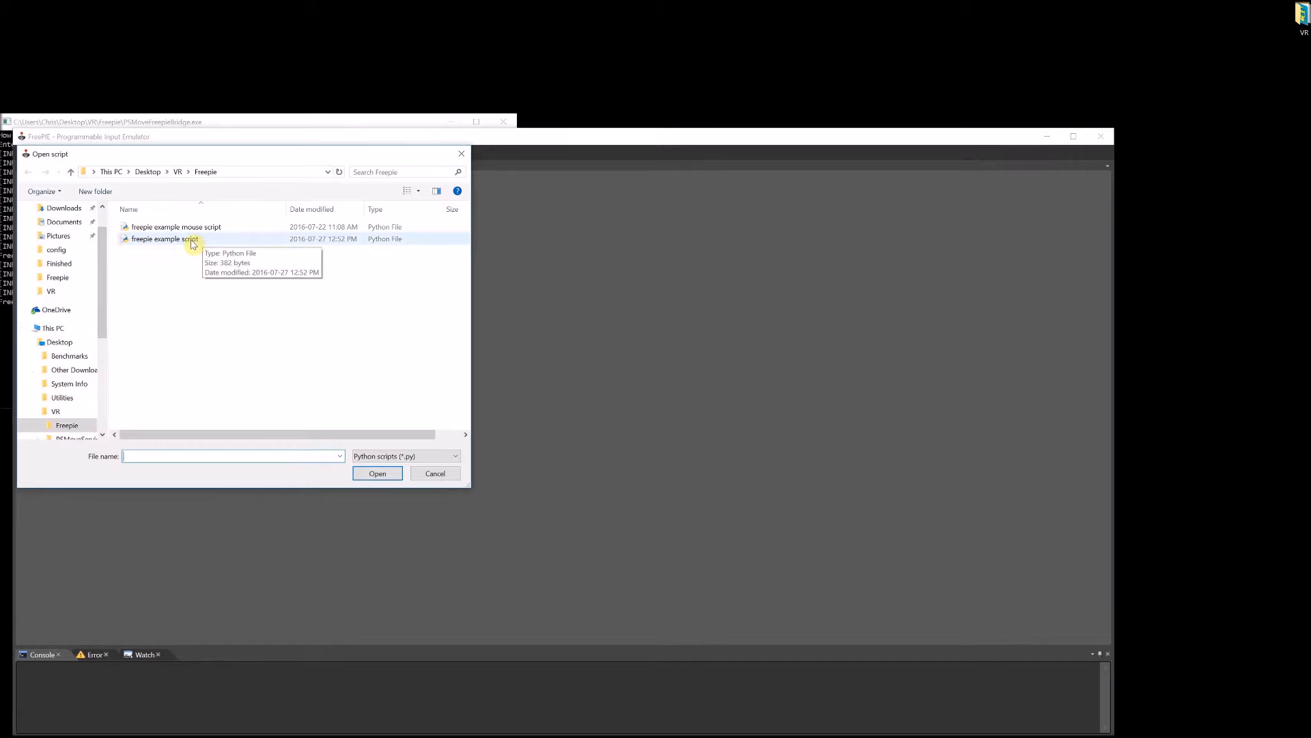
{"action": "left_click", "coordinate": [192, 242]}
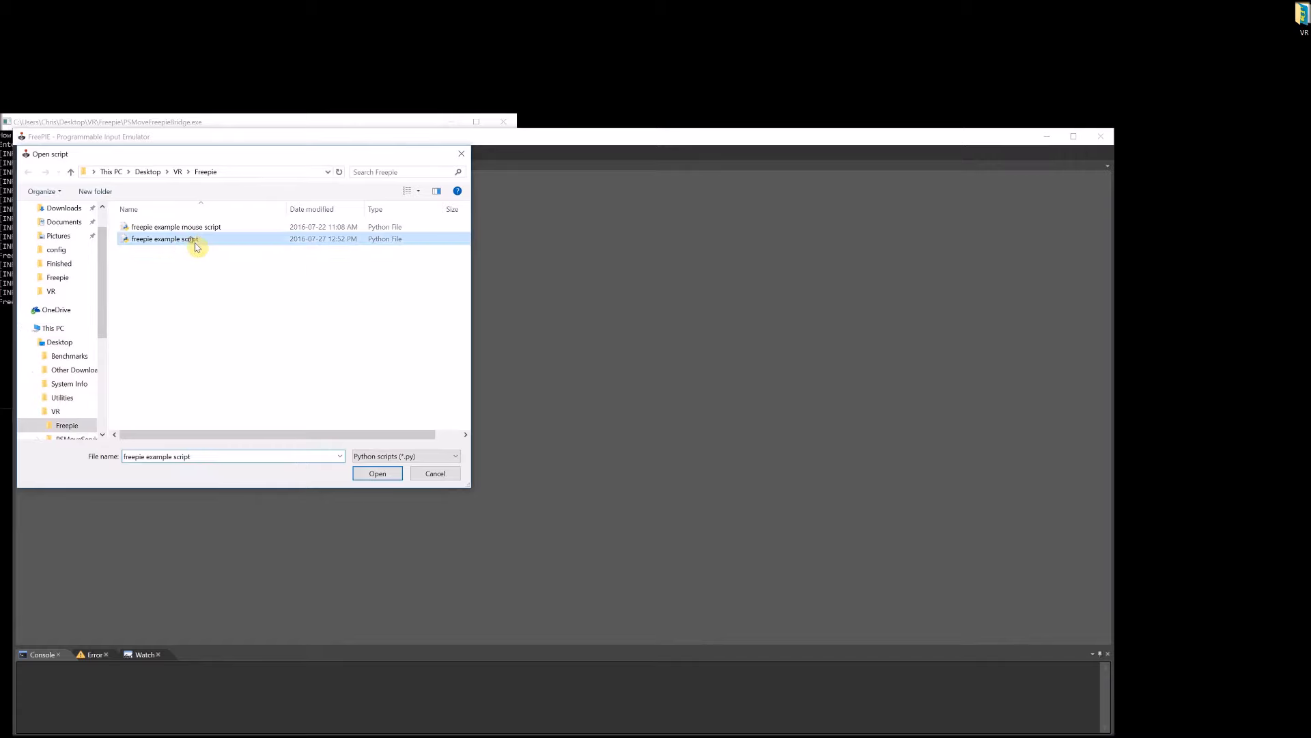
{"action": "left_click", "coordinate": [378, 474]}
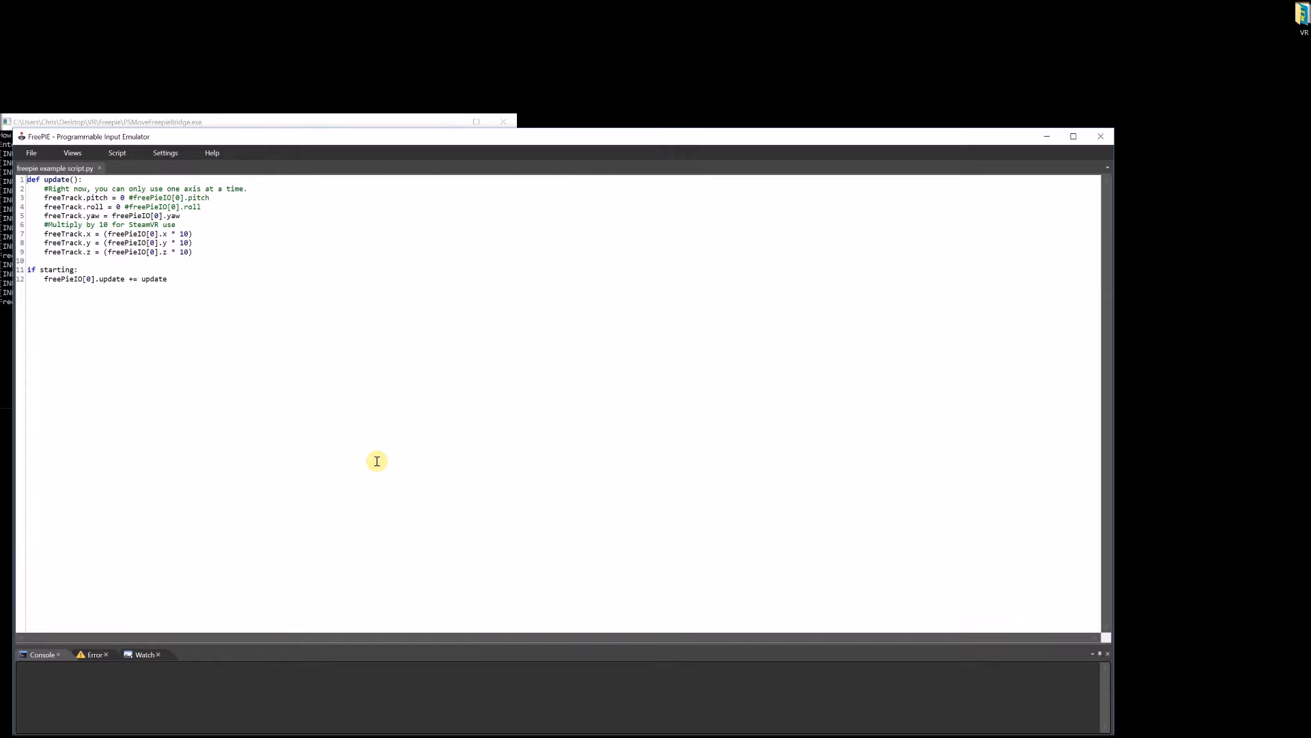
- Run the example script and minimize the FreePIE window
{"action": "left_click", "coordinate": [117, 153]}
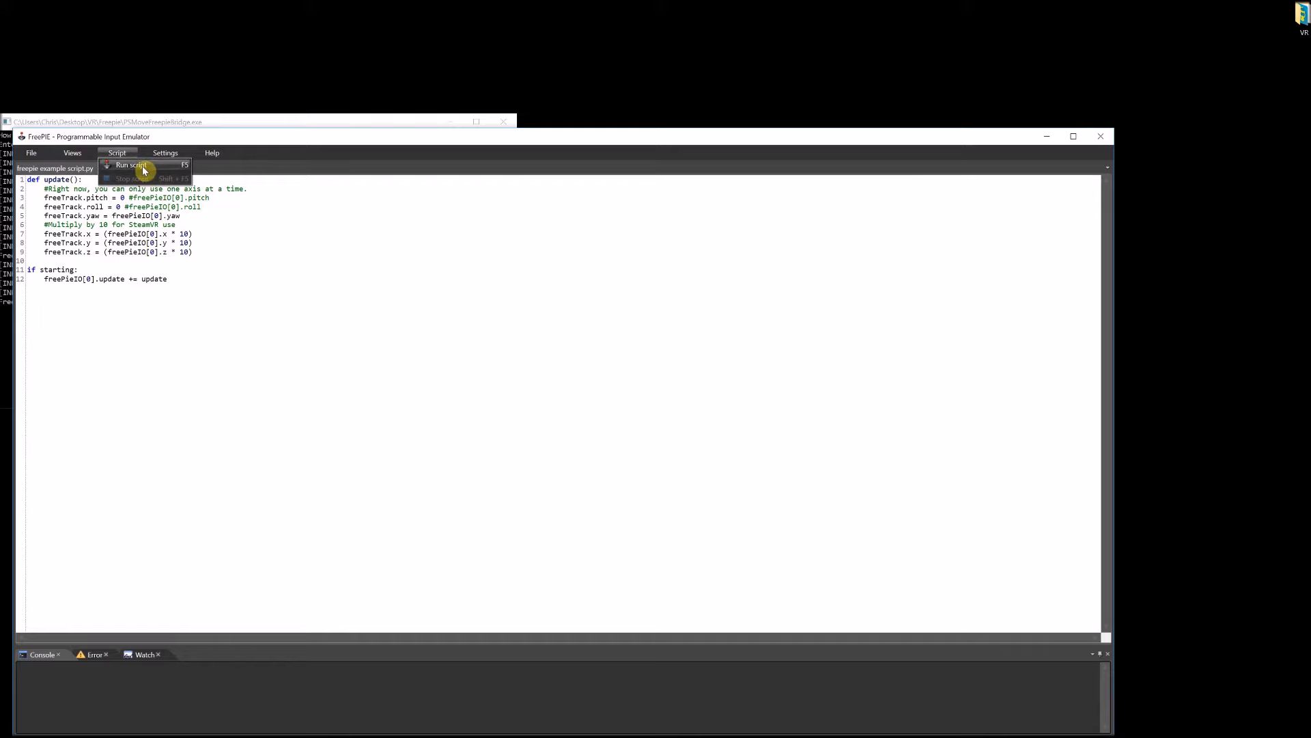
{"action": "left_click", "coordinate": [143, 168]}
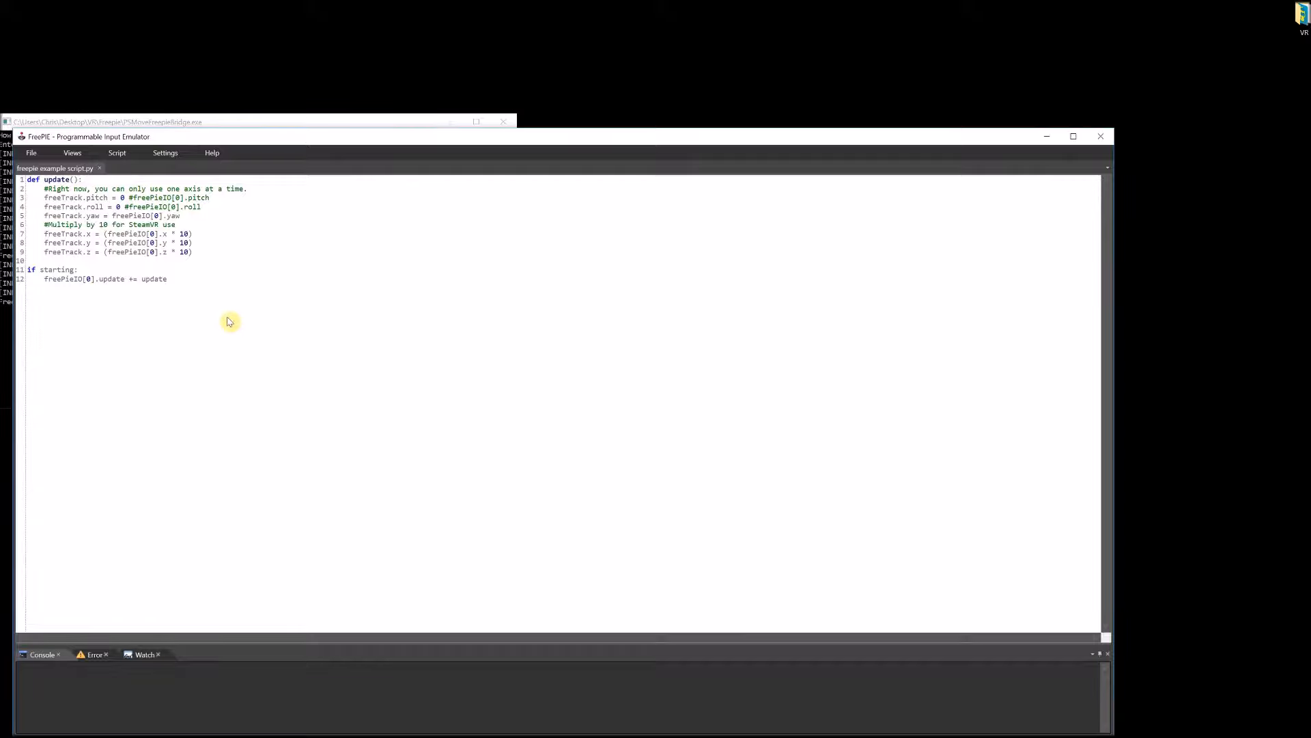
{"action": "left_click", "coordinate": [1047, 136]}
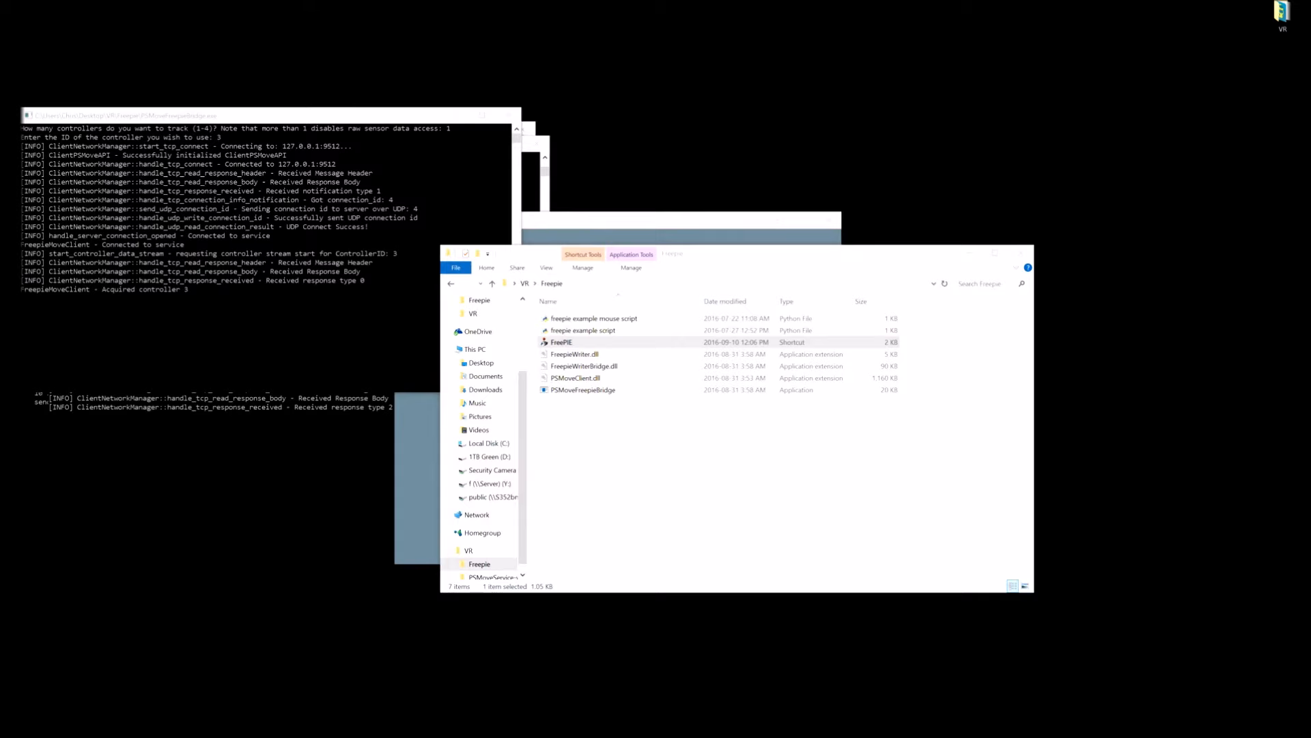
- Launch the AutoHotkey installer from the Downloads folder to check its setup options, and close it
{"action": "mouse_move", "coordinate": [164, 737]}
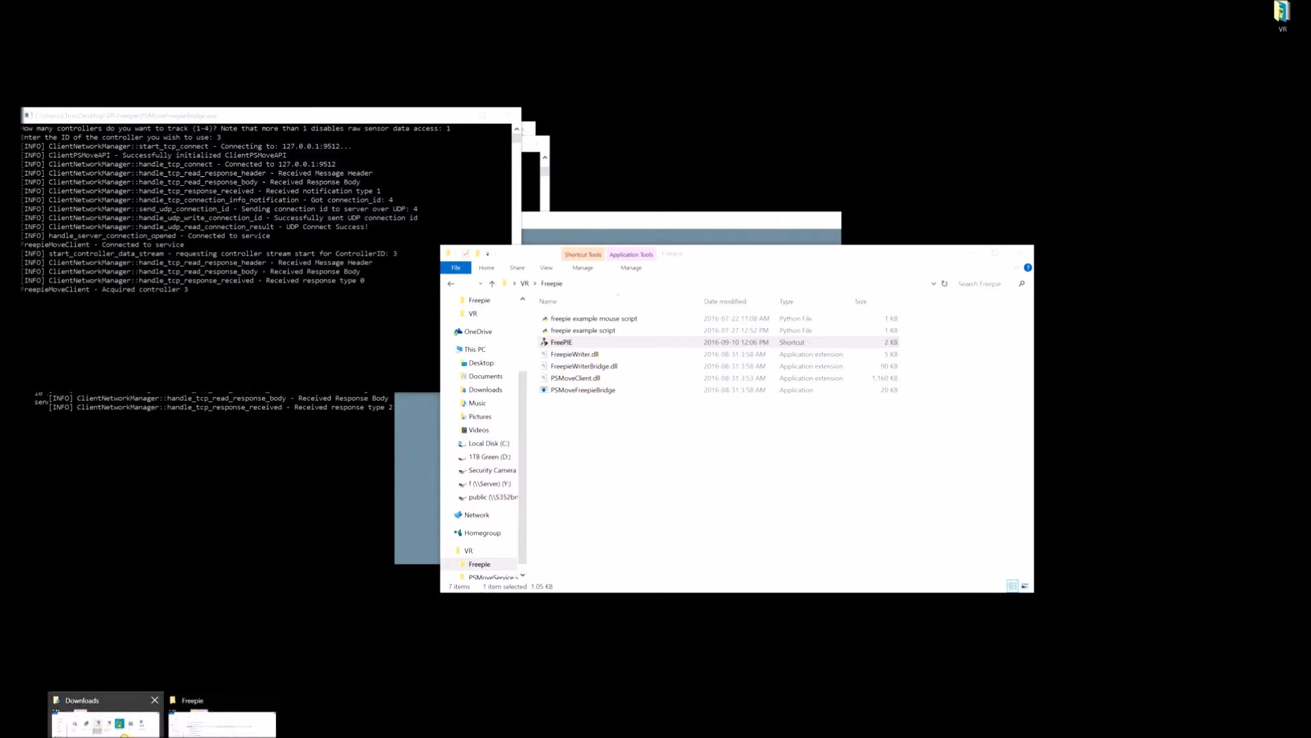
{"action": "left_click", "coordinate": [105, 723]}
{"action": "left_click", "coordinate": [264, 121]}
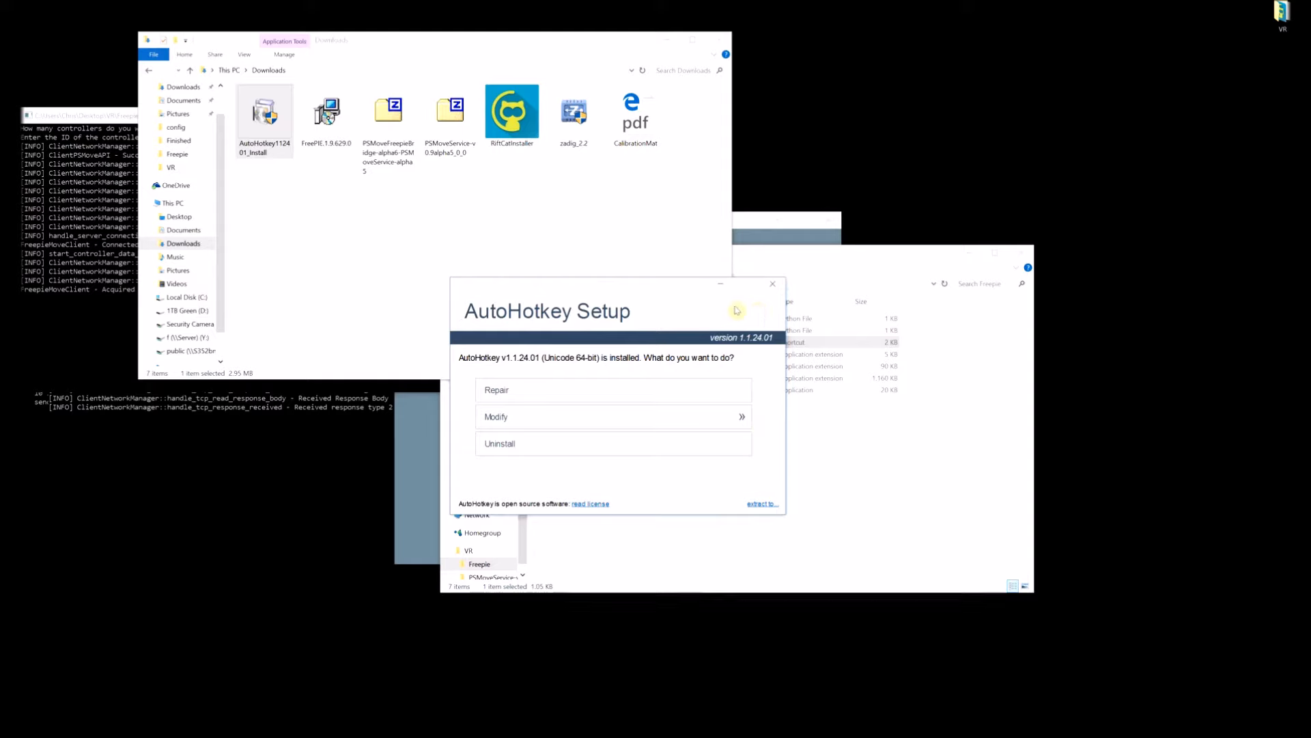
{"action": "left_click", "coordinate": [774, 289]}
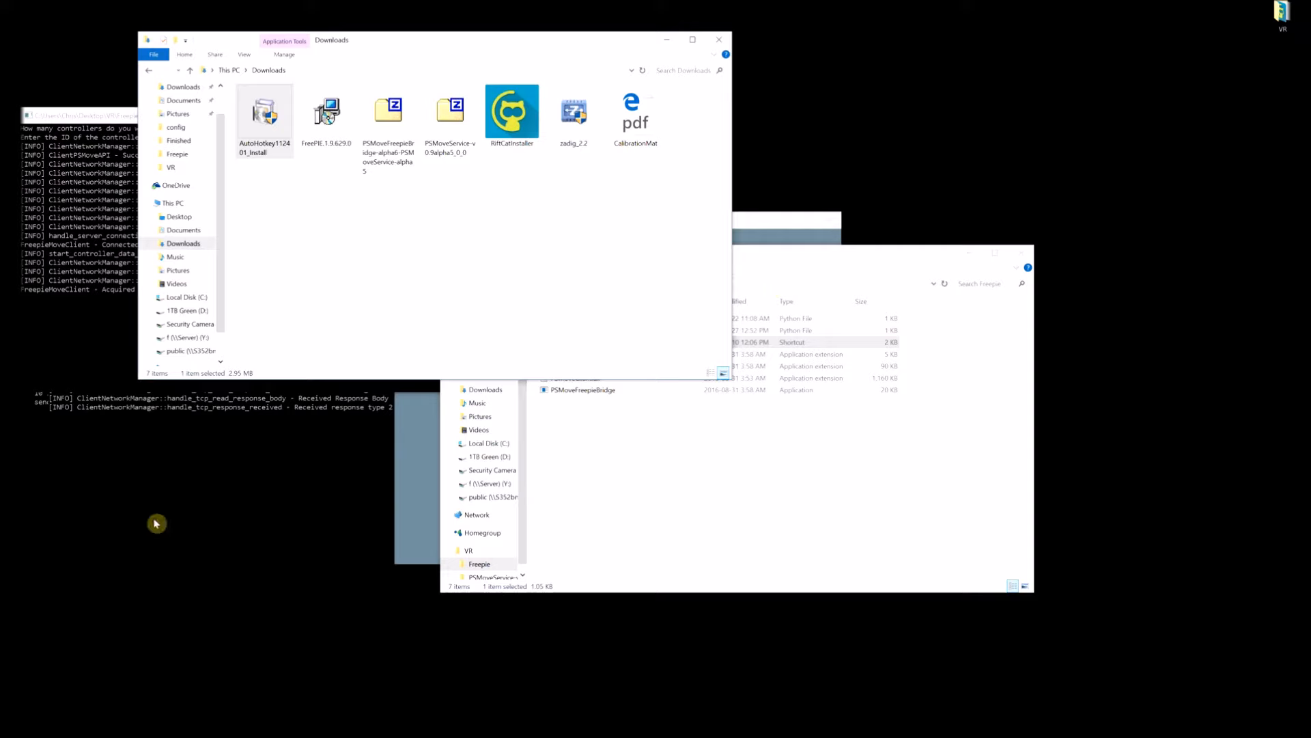
- Create a new AutoHotkey script on the desktop
{"action": "left_click", "coordinate": [173, 554]}
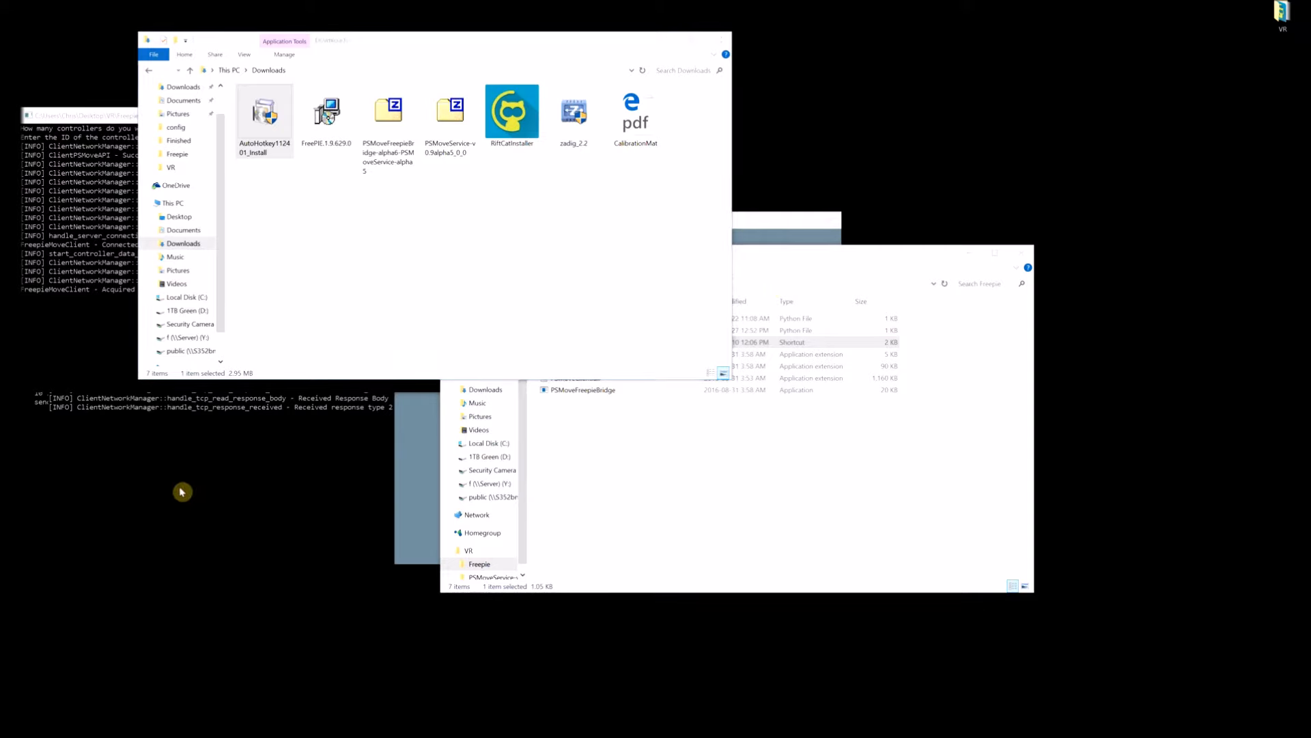
{"action": "right_click", "coordinate": [182, 491]}
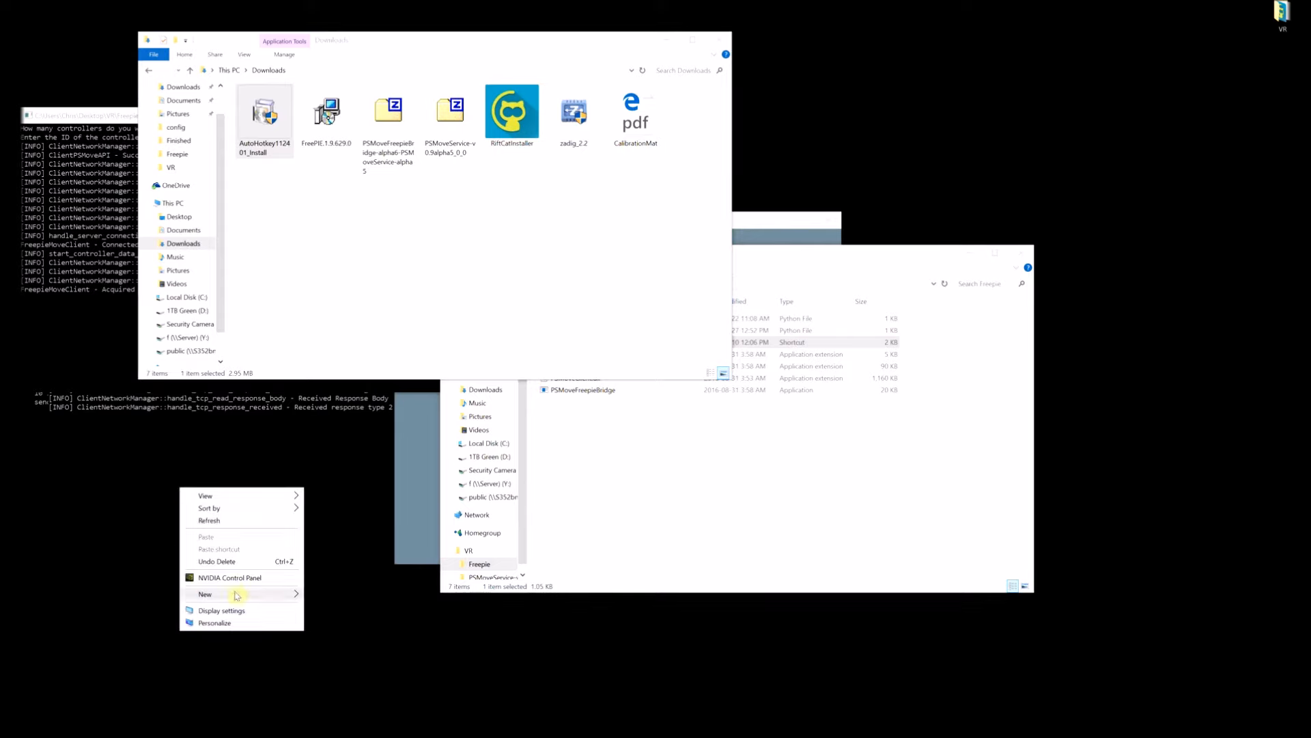
{"action": "mouse_move", "coordinate": [236, 596]}
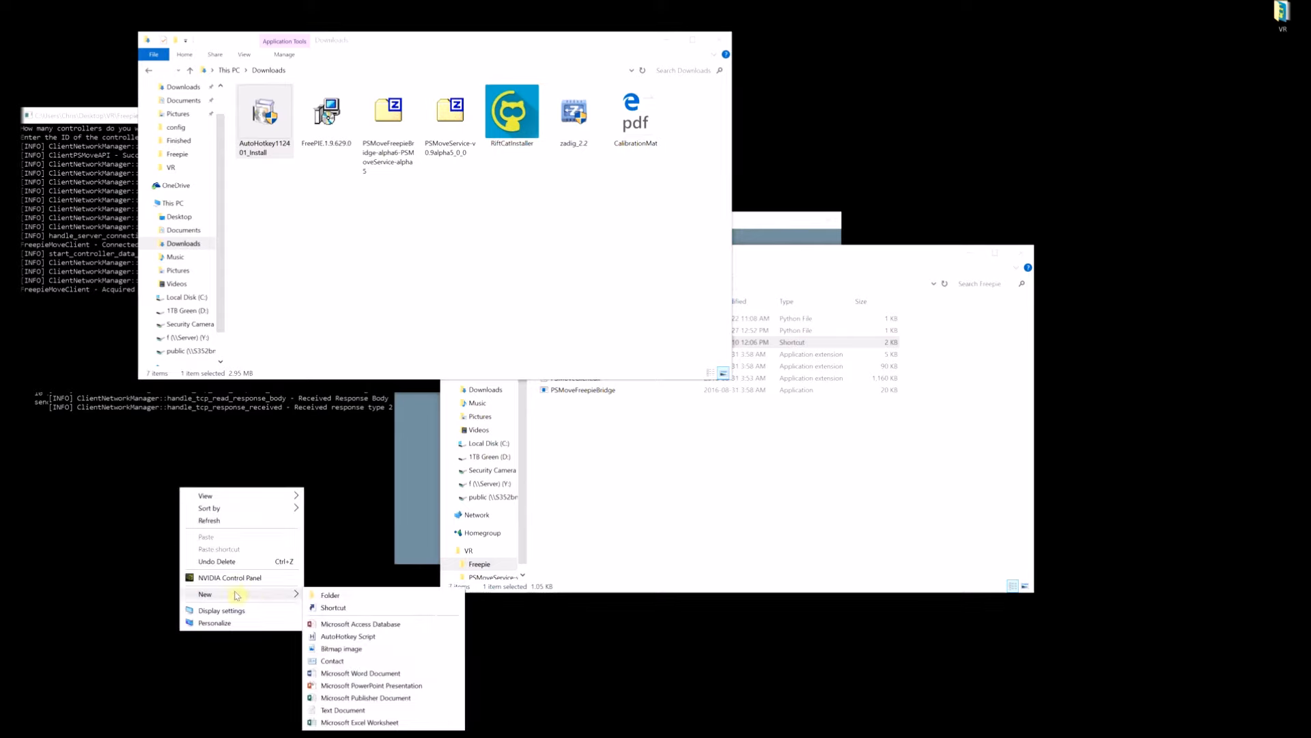
{"action": "left_click", "coordinate": [385, 639]}
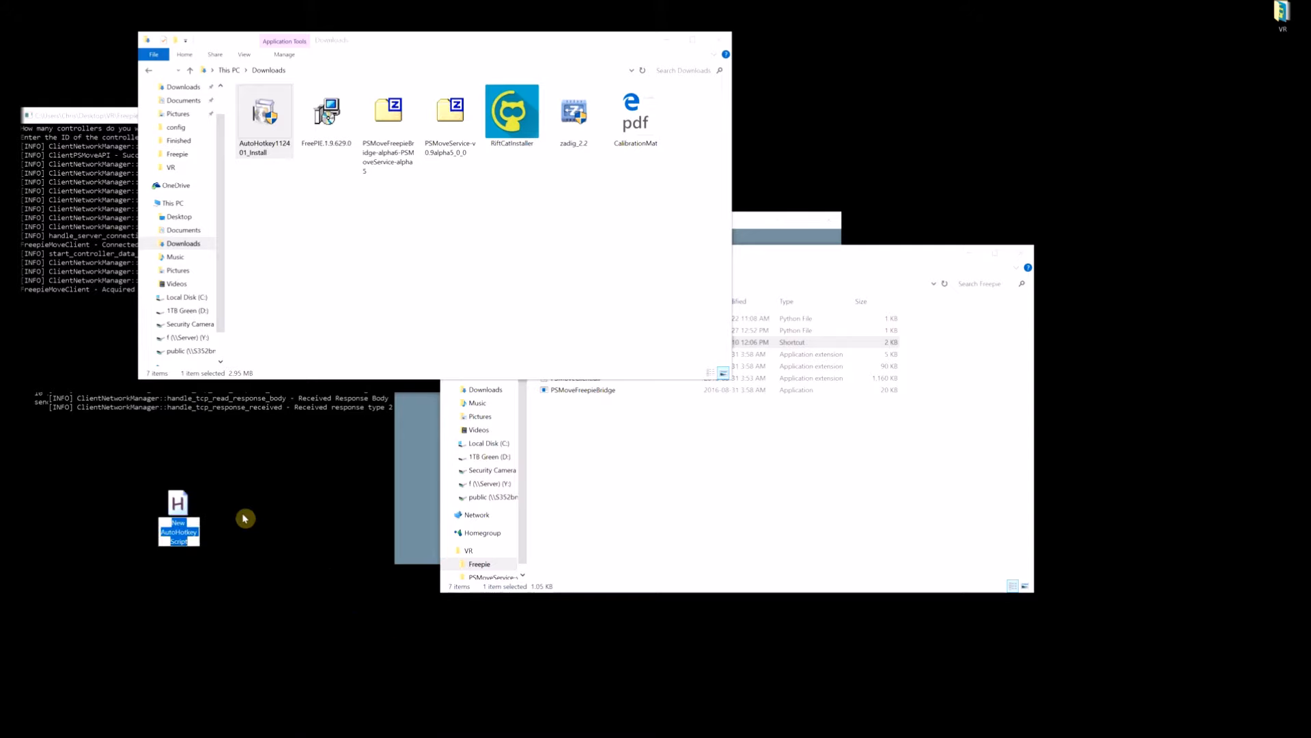
- Open the new AutoHotkey script for editing and delete all of its default text
{"action": "left_click", "coordinate": [177, 506]}
{"action": "right_click", "coordinate": [179, 507]}
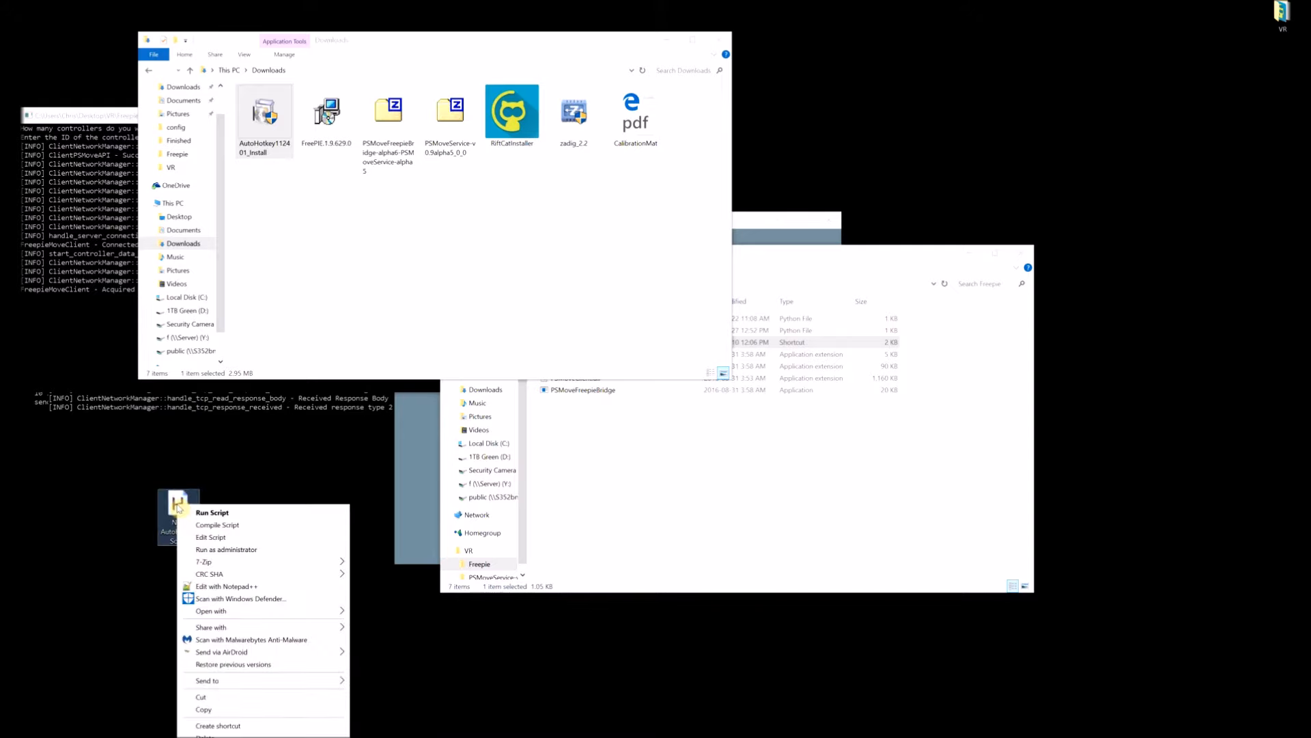
{"action": "left_click", "coordinate": [230, 537]}
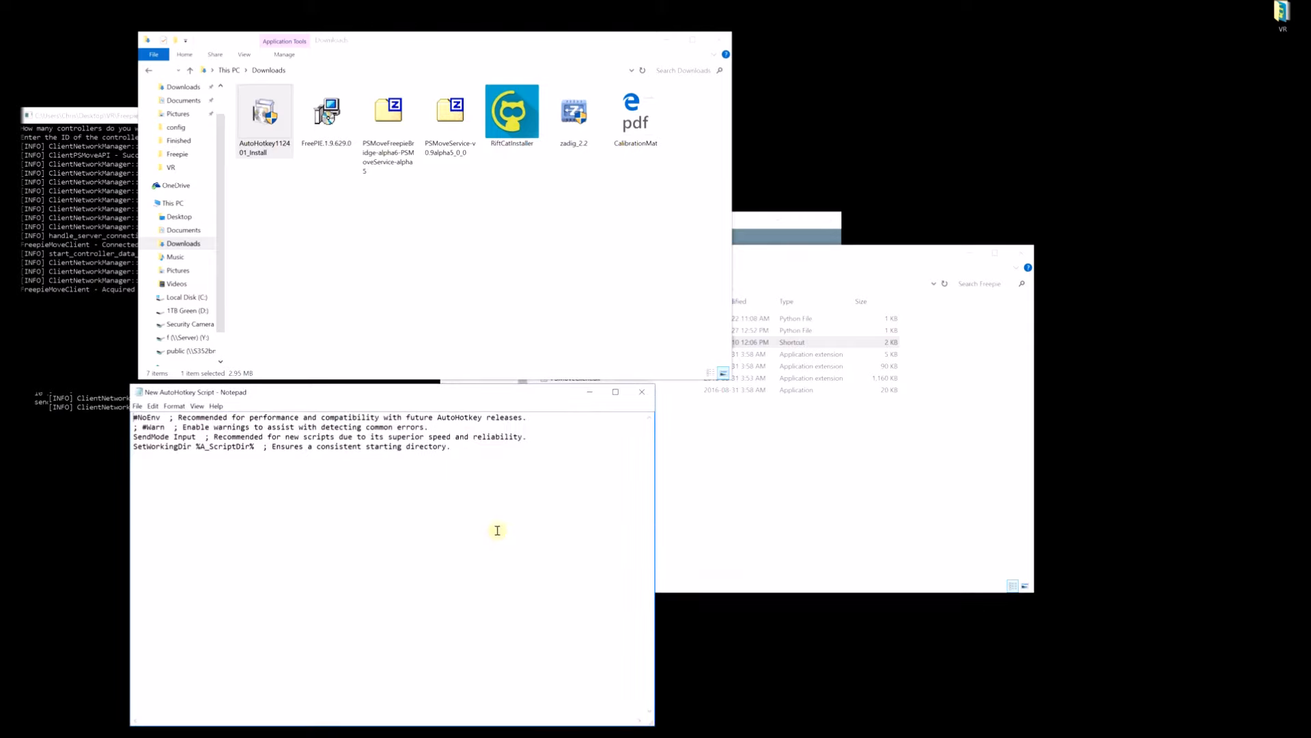
{"action": "left_click_drag", "start_coordinate": [176, 452], "coordinate": [132, 409]}
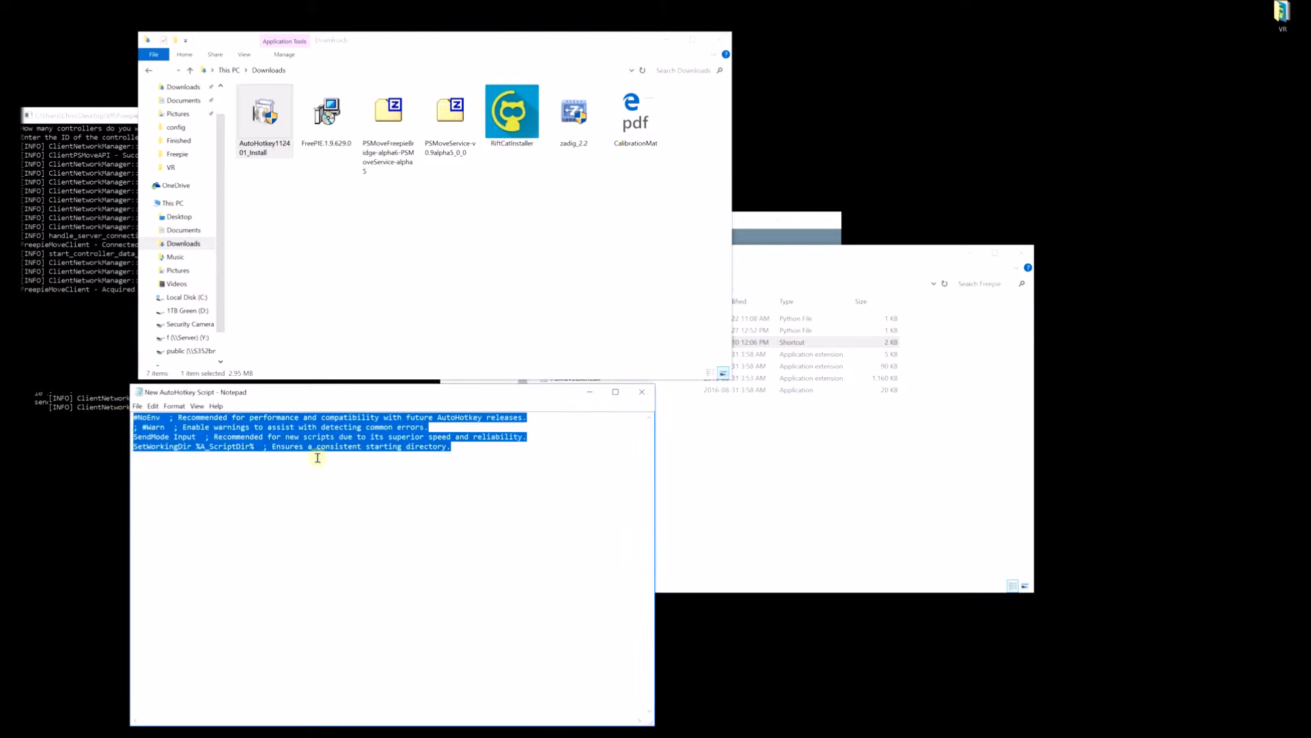
{"action": "key", "text": "Delete"}
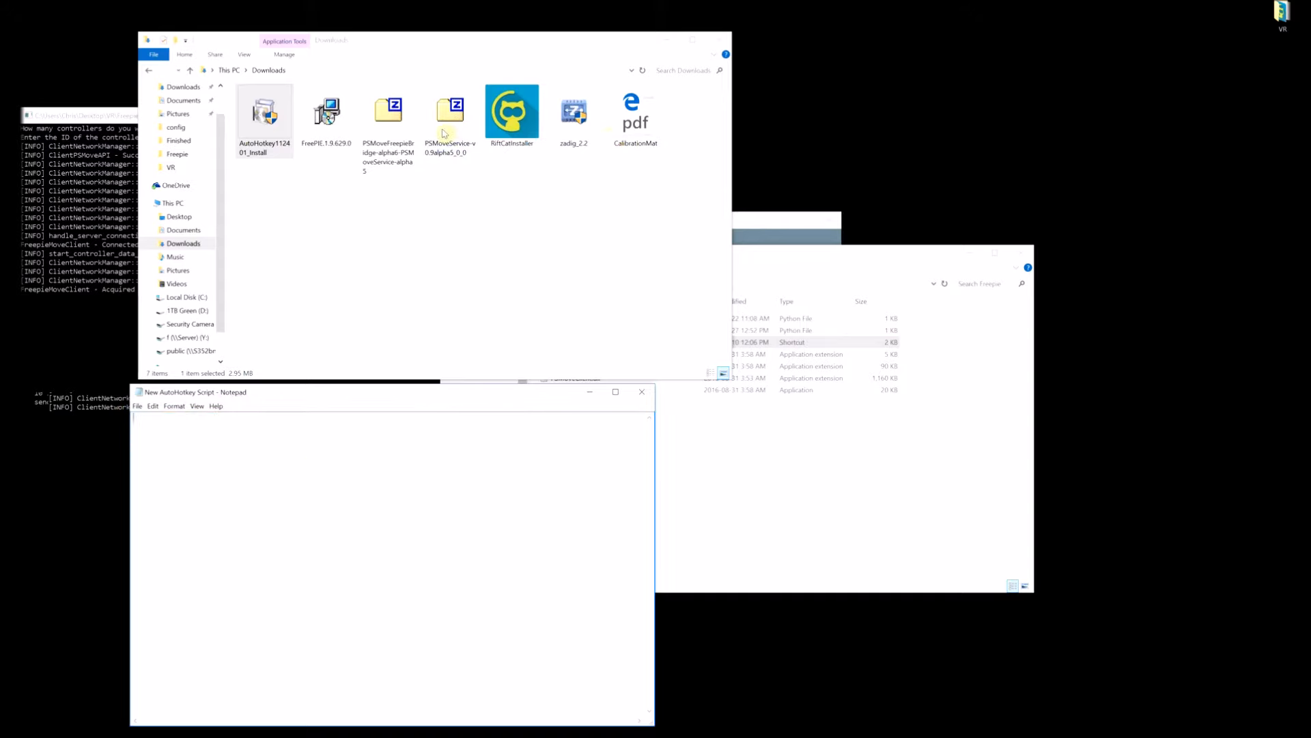
- Open the script "Ghetto Vive - Code" from the VR folder for editing
{"action": "left_click", "coordinate": [892, 478]}
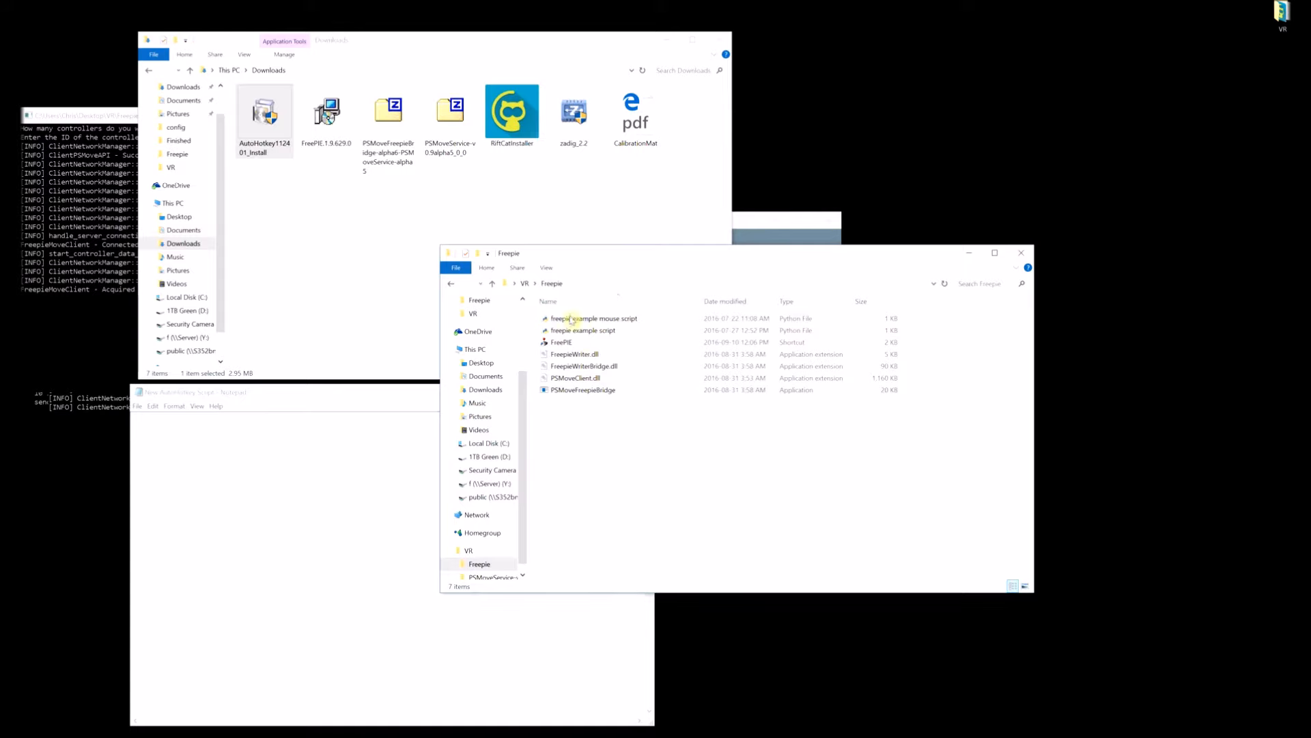
{"action": "left_click", "coordinate": [524, 283]}
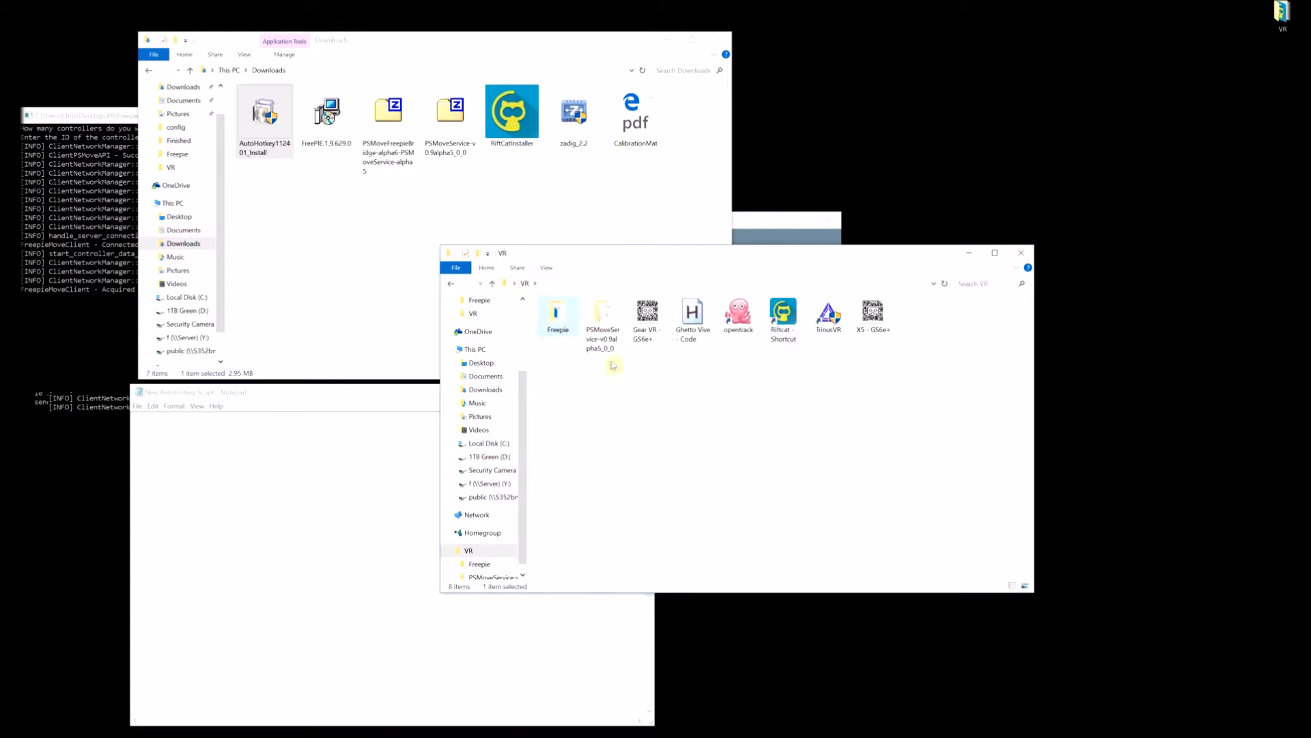
{"action": "left_click", "coordinate": [692, 314]}
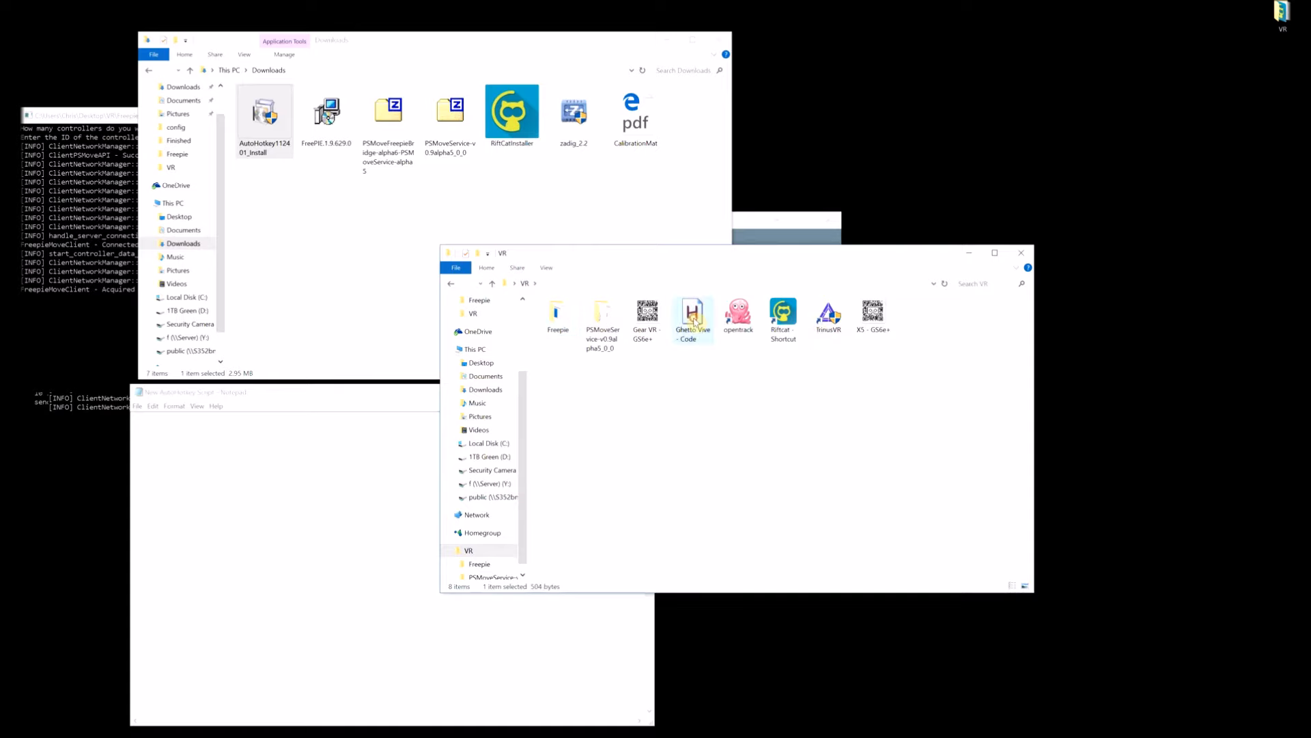
{"action": "right_click", "coordinate": [695, 319]}
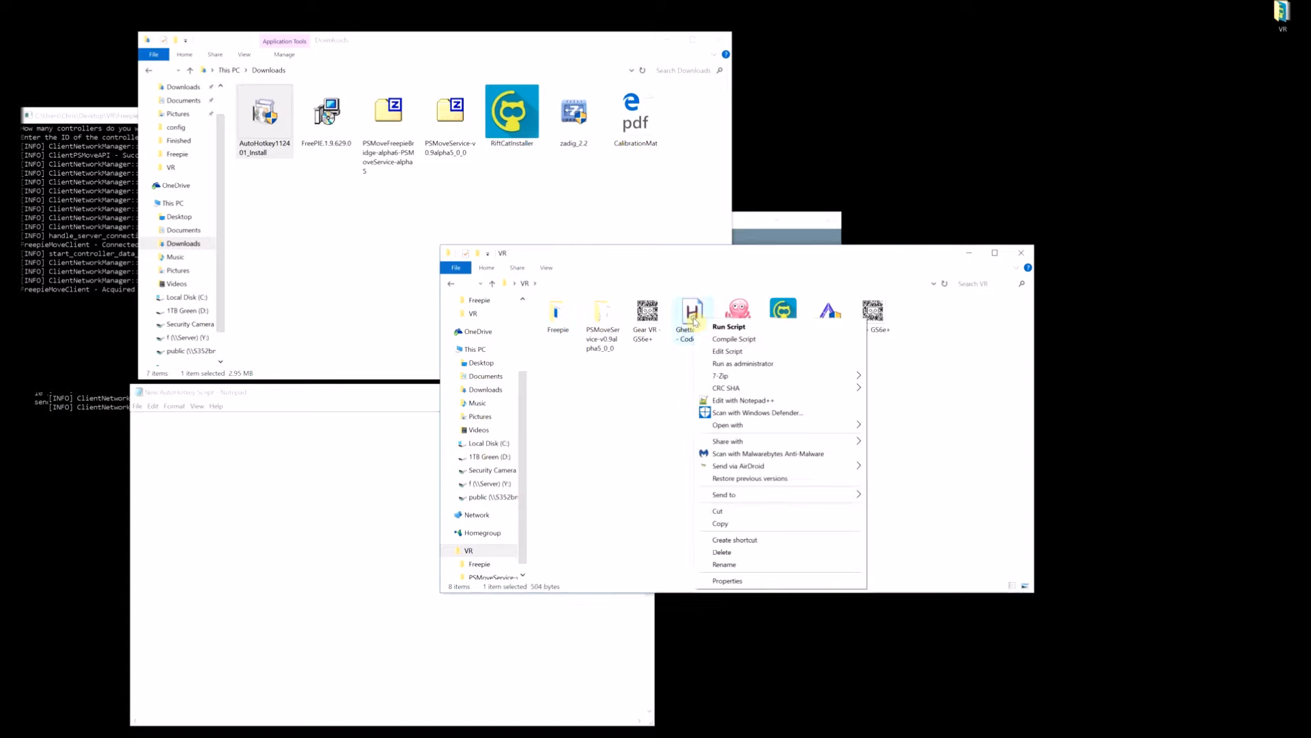
{"action": "left_click", "coordinate": [733, 354]}
{"action": "left_click_drag", "start_coordinate": [378, 398], "coordinate": [368, 411]}
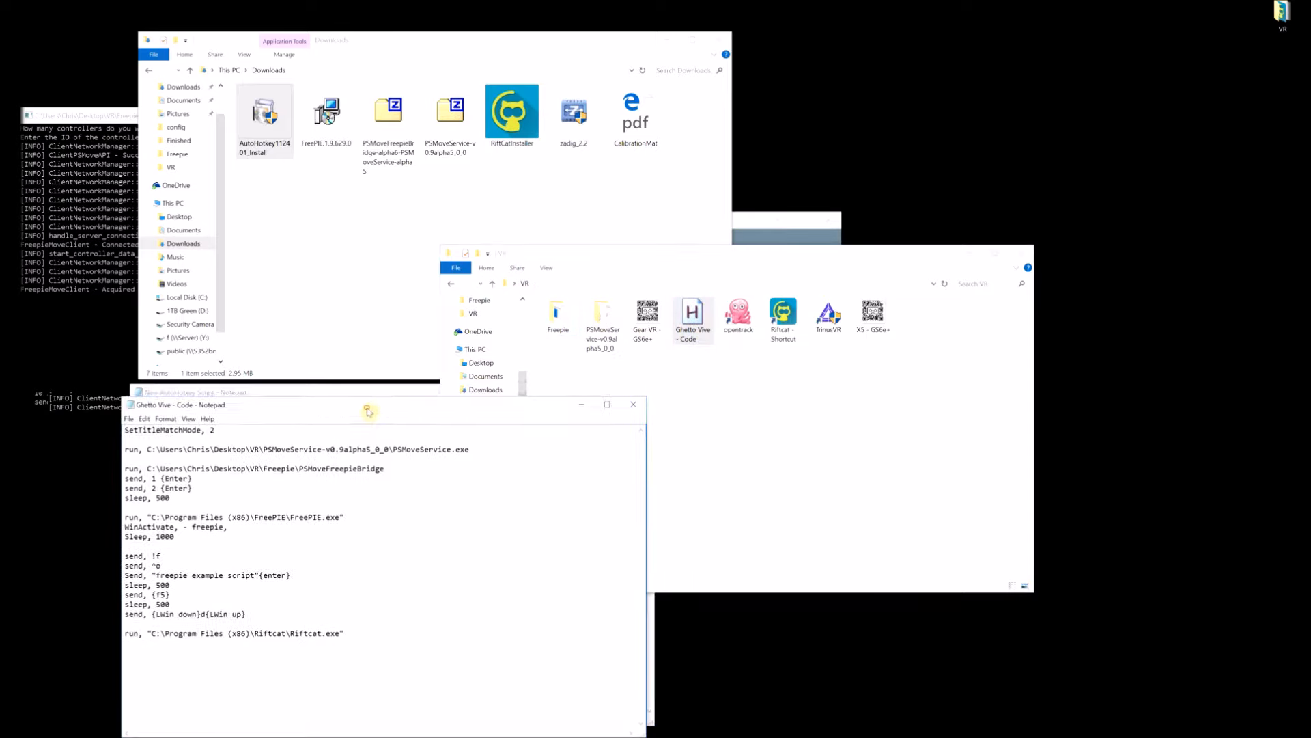
- Examine the script's program paths for PSMoveService, PSMoveFreepieBridge, FreePIE and Riftcat, and its two controller entries sent to the bridge
{"action": "left_click_drag", "start_coordinate": [249, 653], "coordinate": [133, 550]}
{"action": "left_click_drag", "start_coordinate": [285, 632], "coordinate": [153, 418]}
{"action": "left_click", "coordinate": [160, 479]}
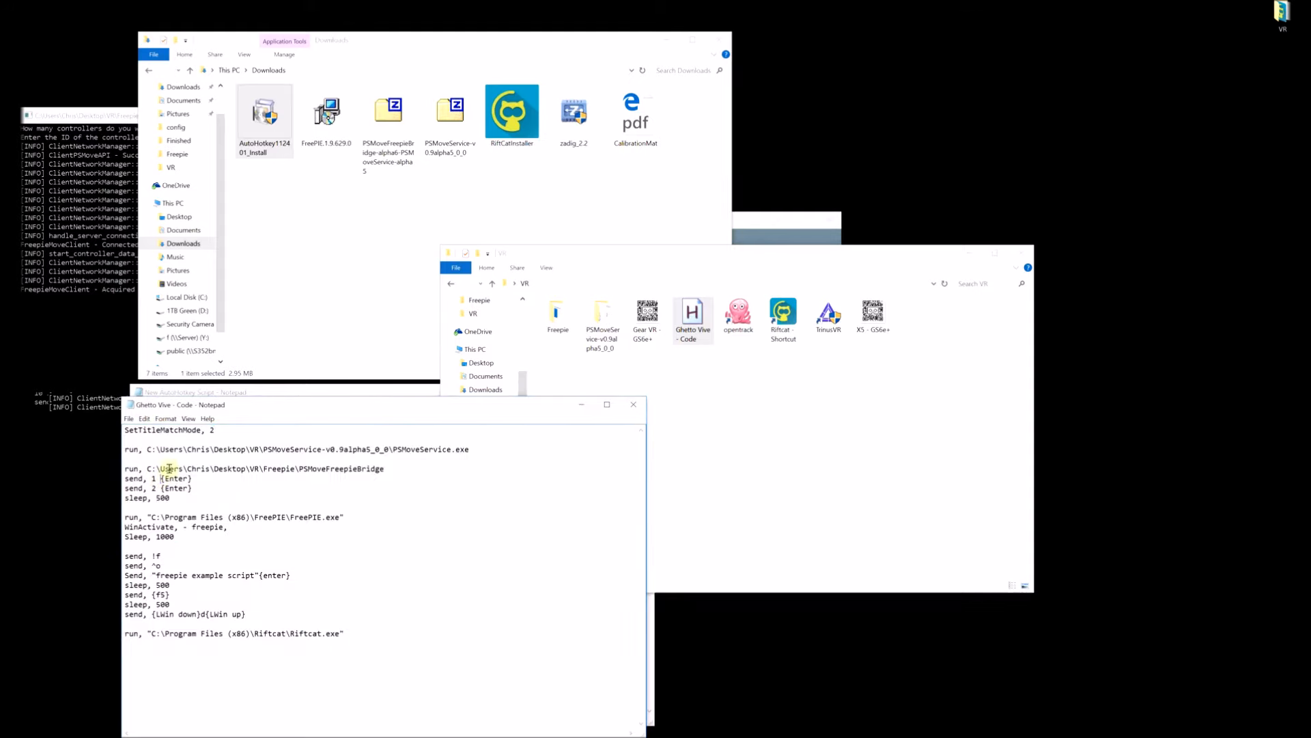
{"action": "left_click_drag", "start_coordinate": [476, 449], "coordinate": [146, 449]}
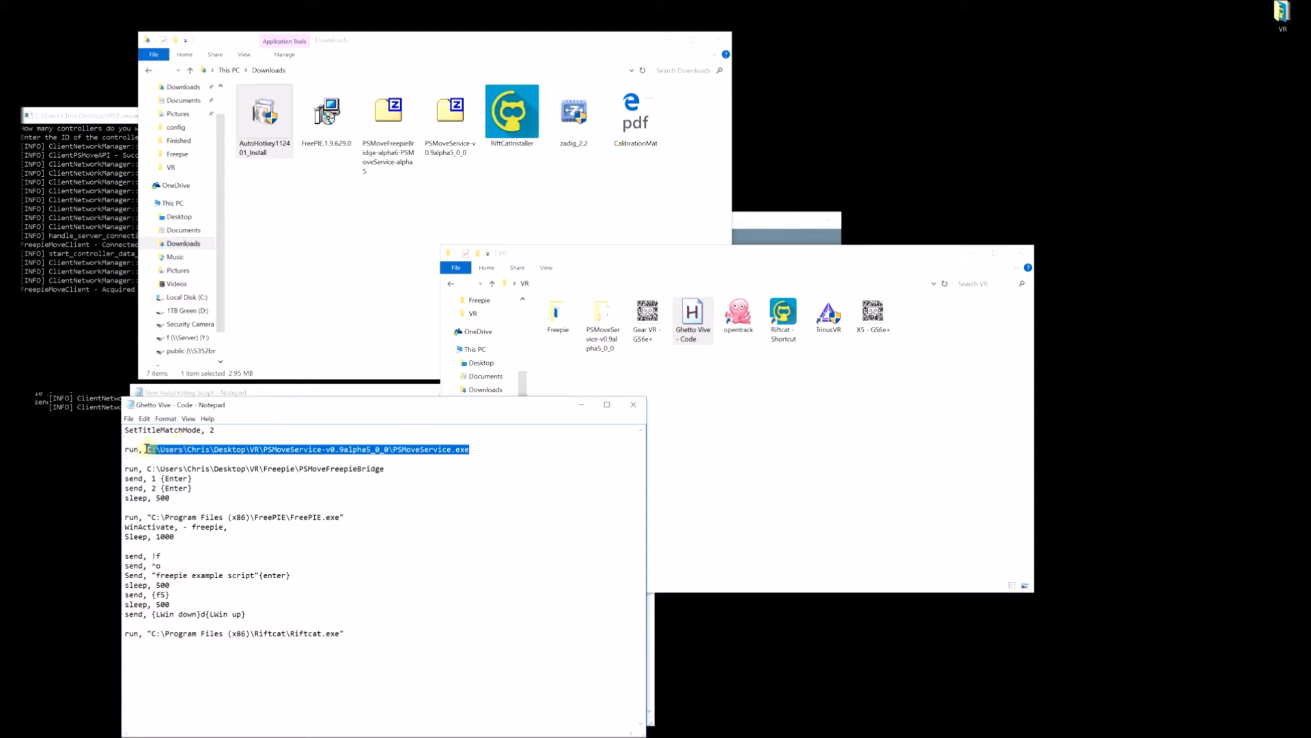
{"action": "left_click", "coordinate": [395, 470]}
{"action": "left_click_drag", "start_coordinate": [384, 469], "coordinate": [146, 469]}
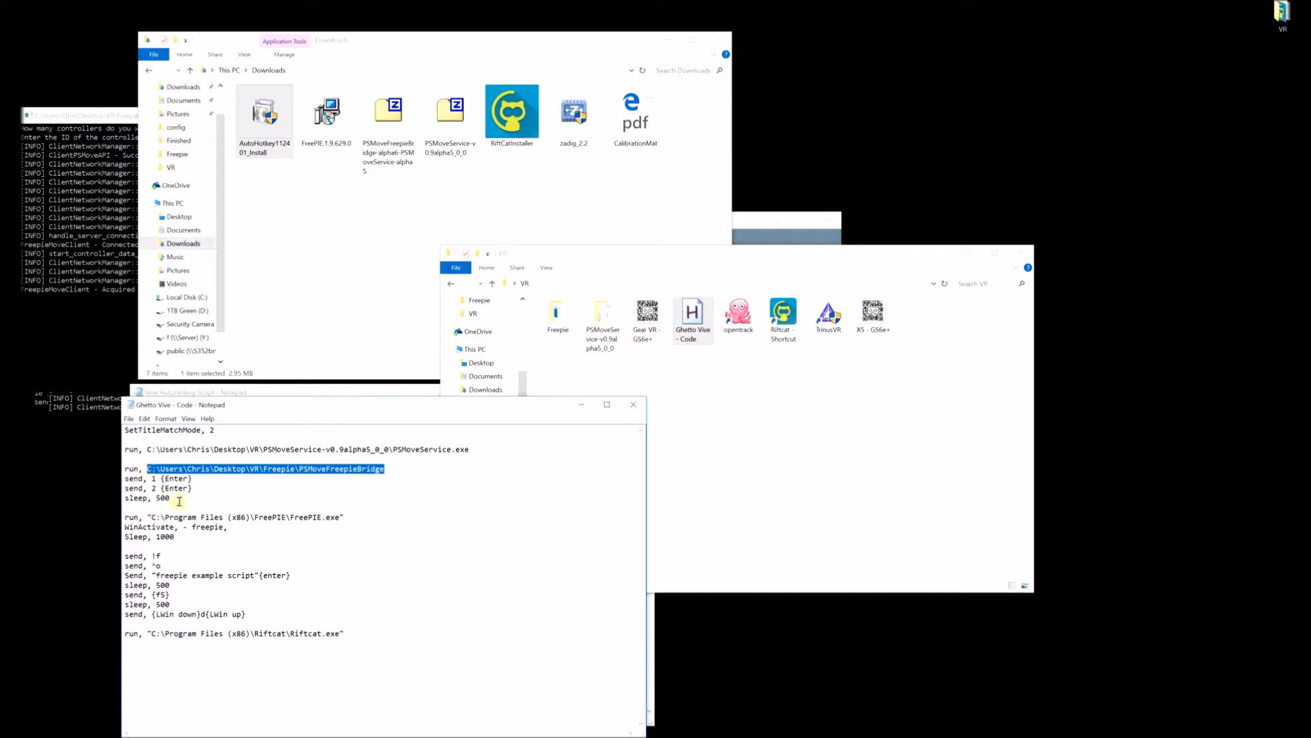
{"action": "left_click_drag", "start_coordinate": [346, 517], "coordinate": [154, 517]}
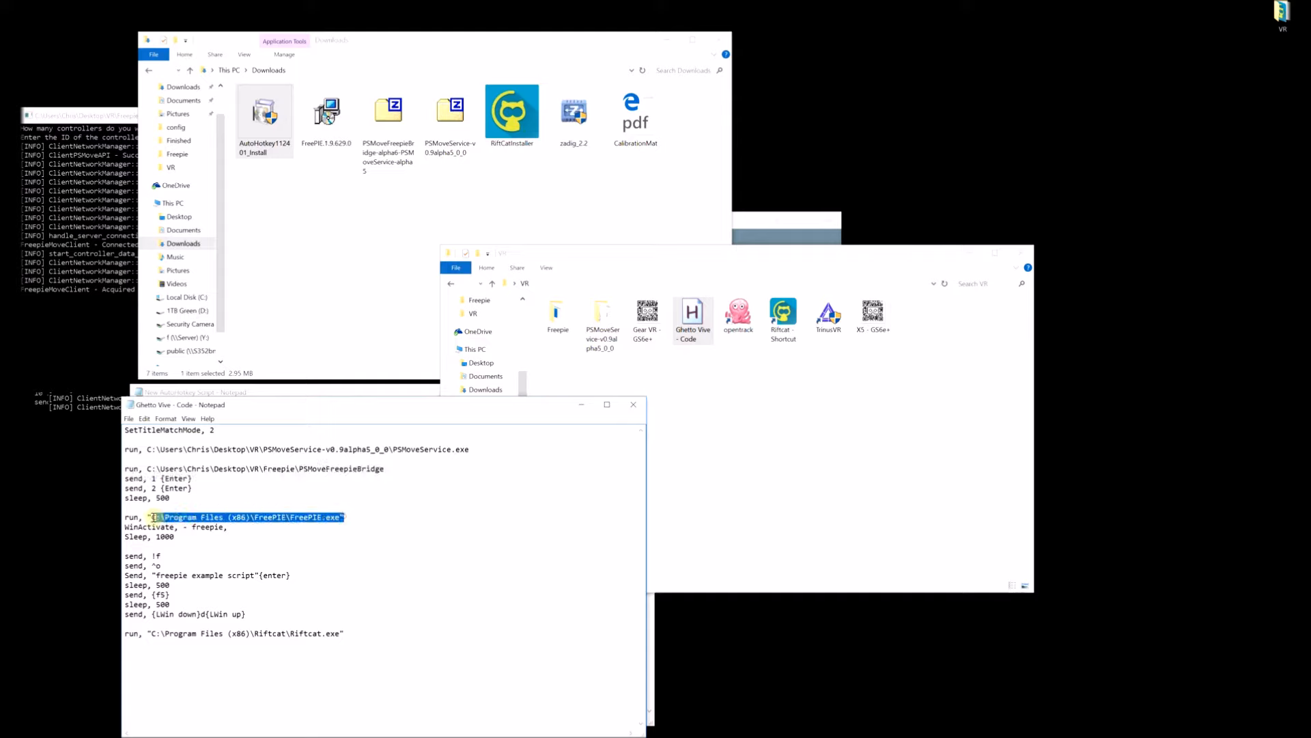
{"action": "left_click", "coordinate": [154, 482]}
{"action": "left_click_drag", "start_coordinate": [154, 480], "coordinate": [153, 489]}
{"action": "left_click", "coordinate": [158, 480]}
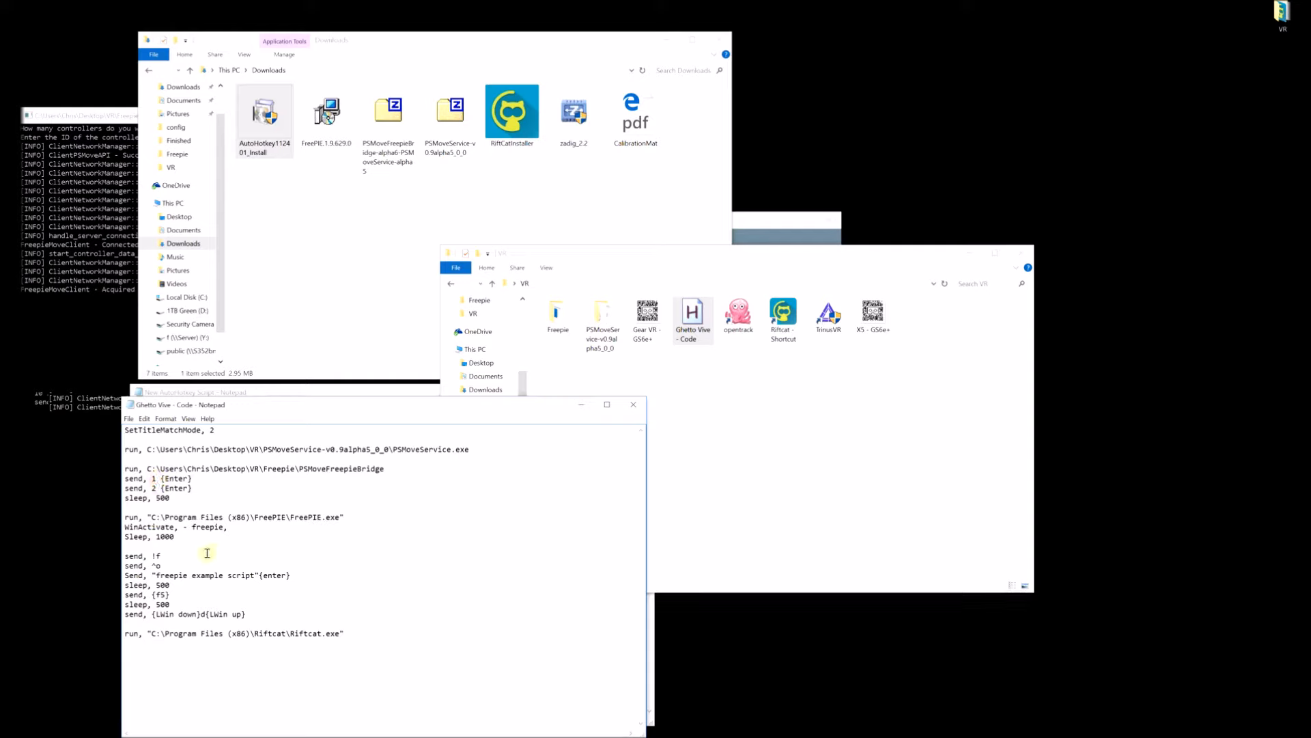
{"action": "left_click_drag", "start_coordinate": [346, 633], "coordinate": [151, 635]}
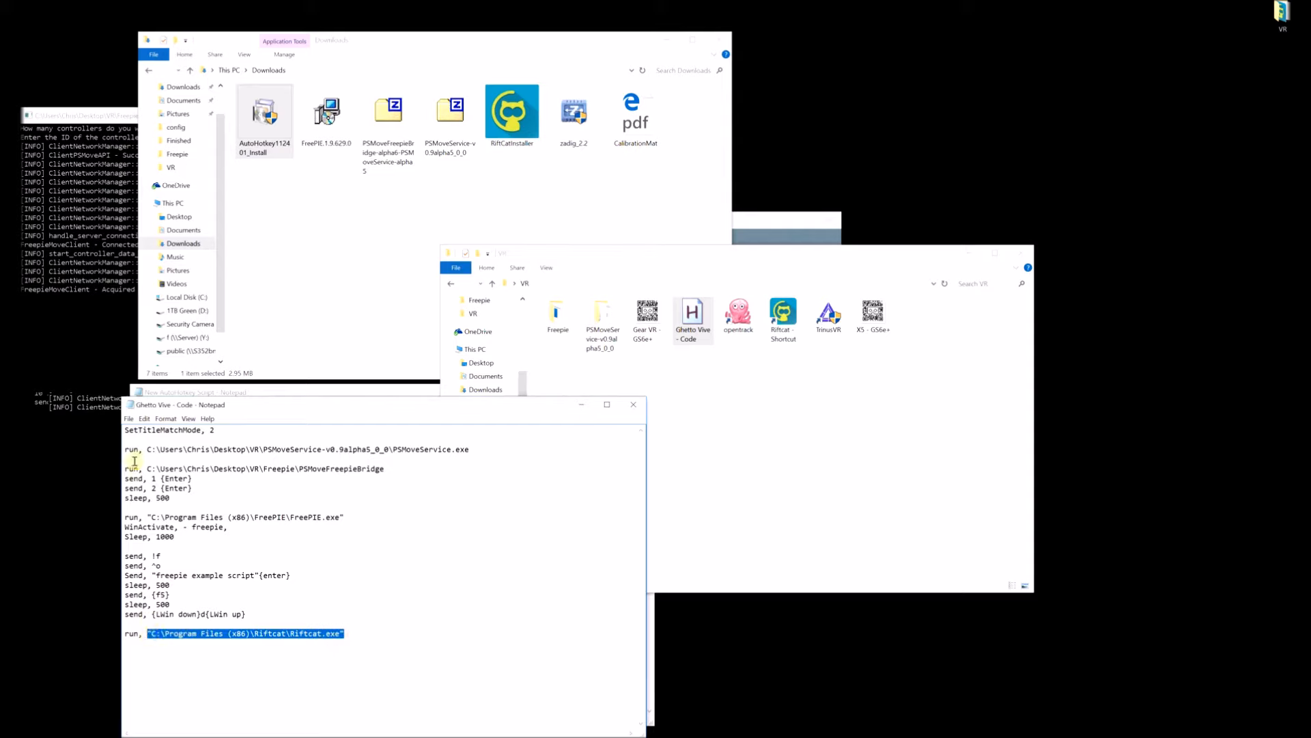
- Save the "Ghetto Vive - Code" script and close it
{"action": "left_click", "coordinate": [128, 419]}
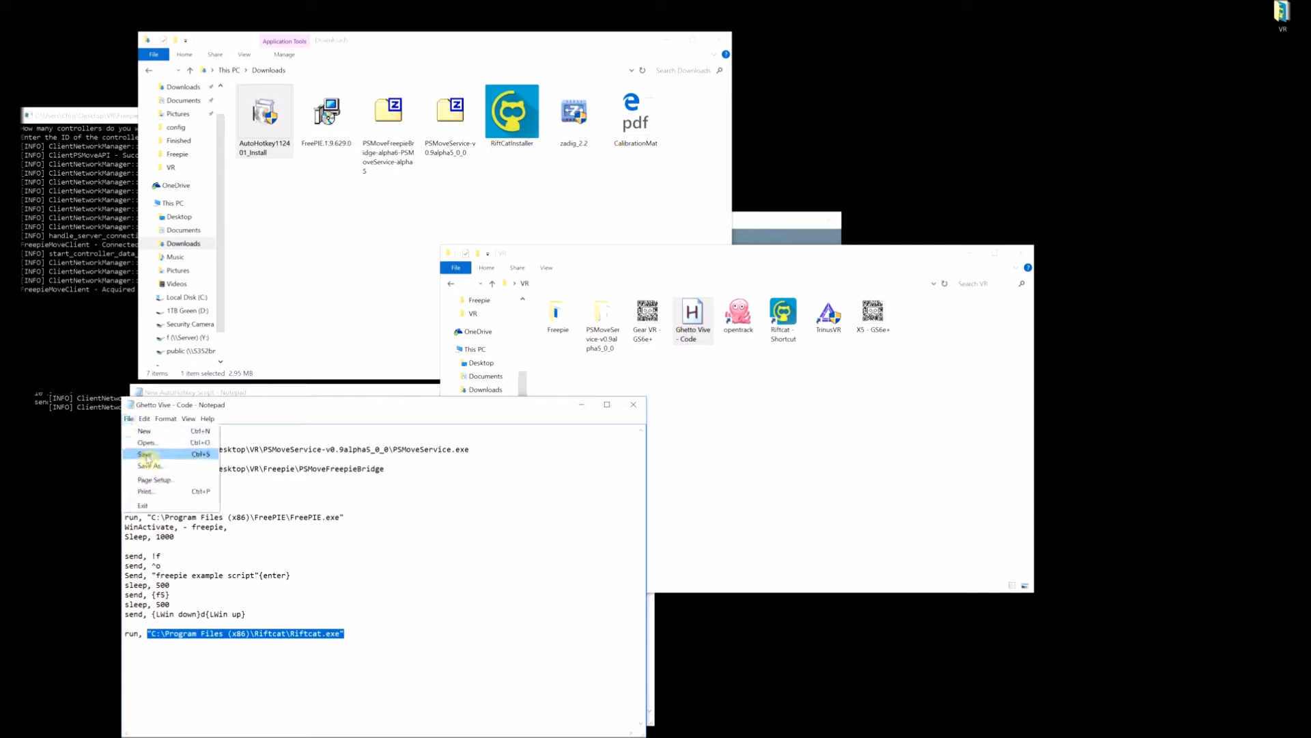
{"action": "left_click", "coordinate": [146, 455]}
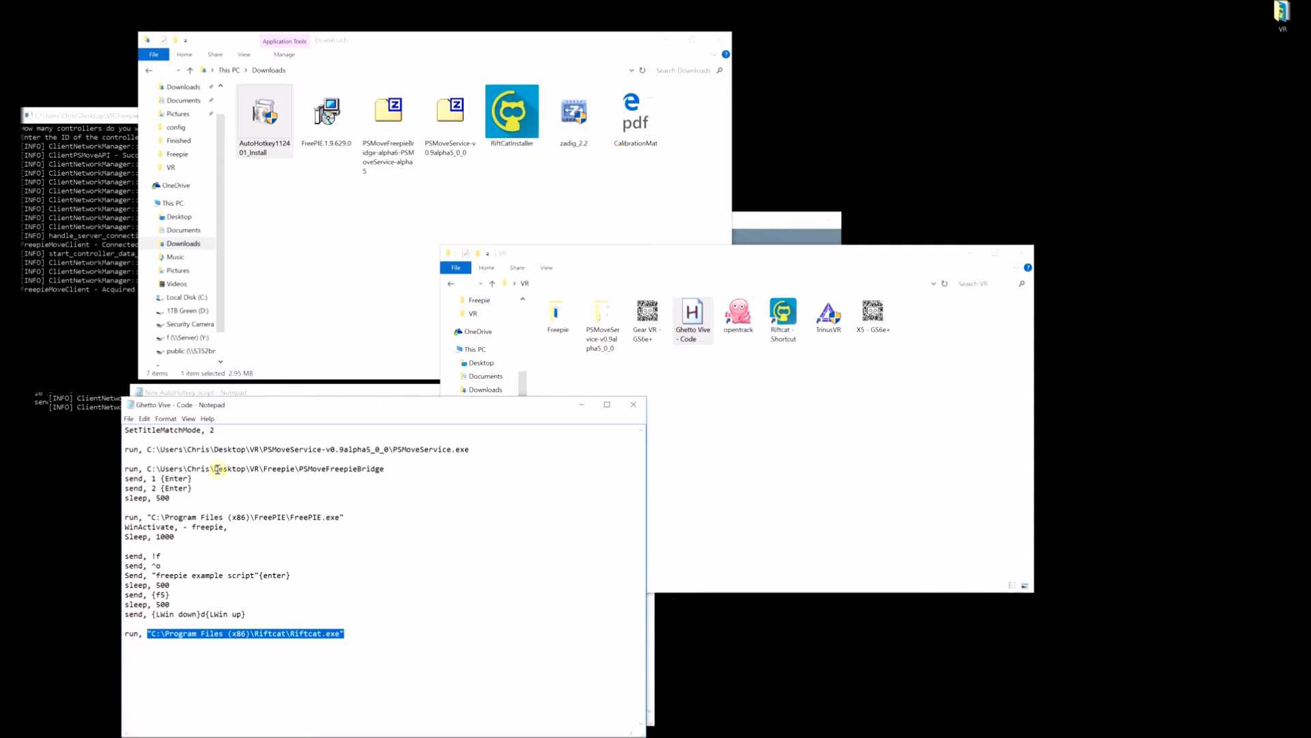
{"action": "left_click", "coordinate": [633, 404]}
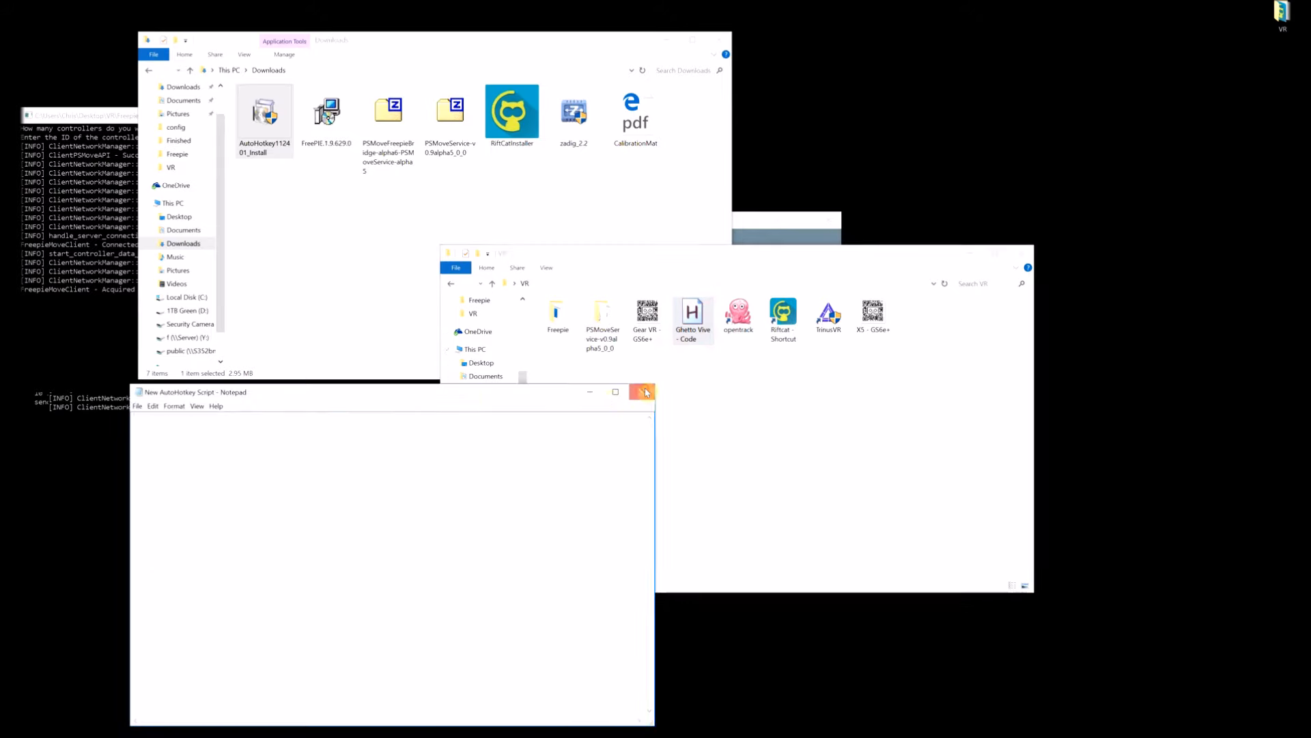
- Close the blank AutoHotkey script and delete its file from the desktop
{"action": "left_click", "coordinate": [640, 392]}
{"action": "left_click", "coordinate": [637, 415]}
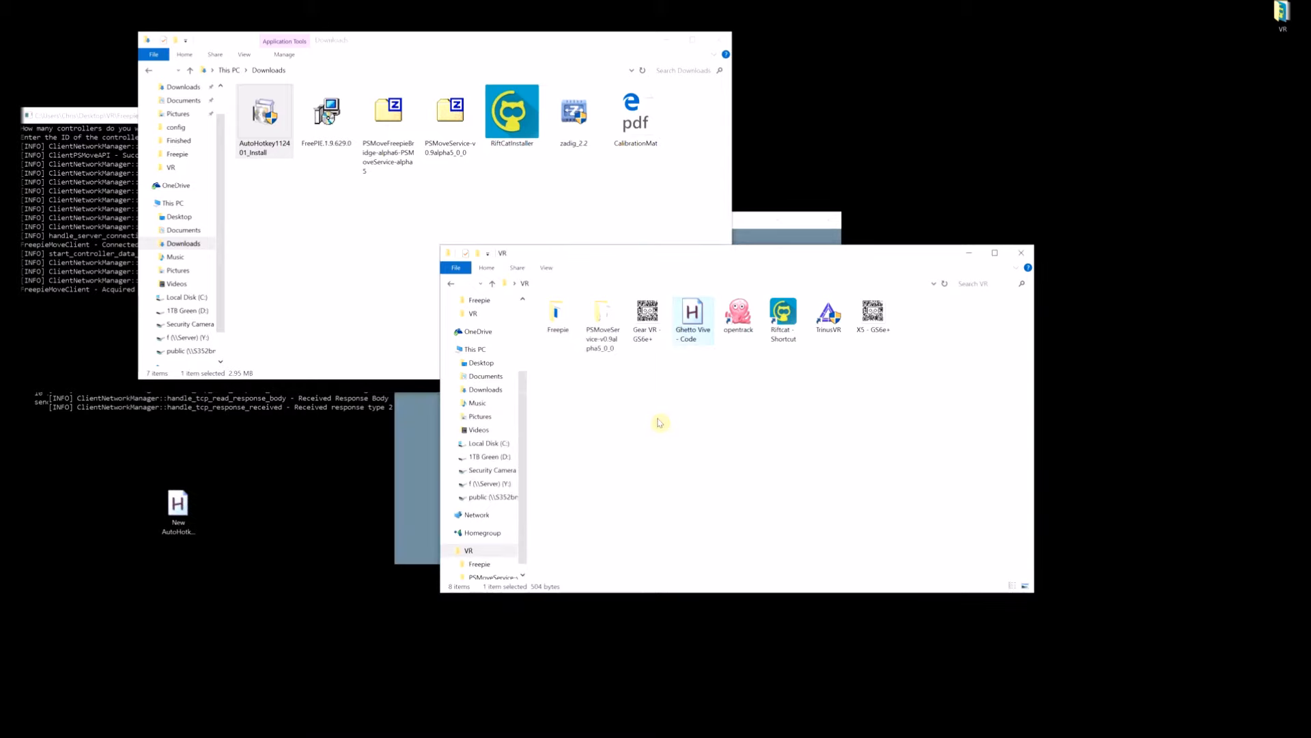
{"action": "left_click", "coordinate": [188, 514]}
{"action": "key", "text": "Delete"}
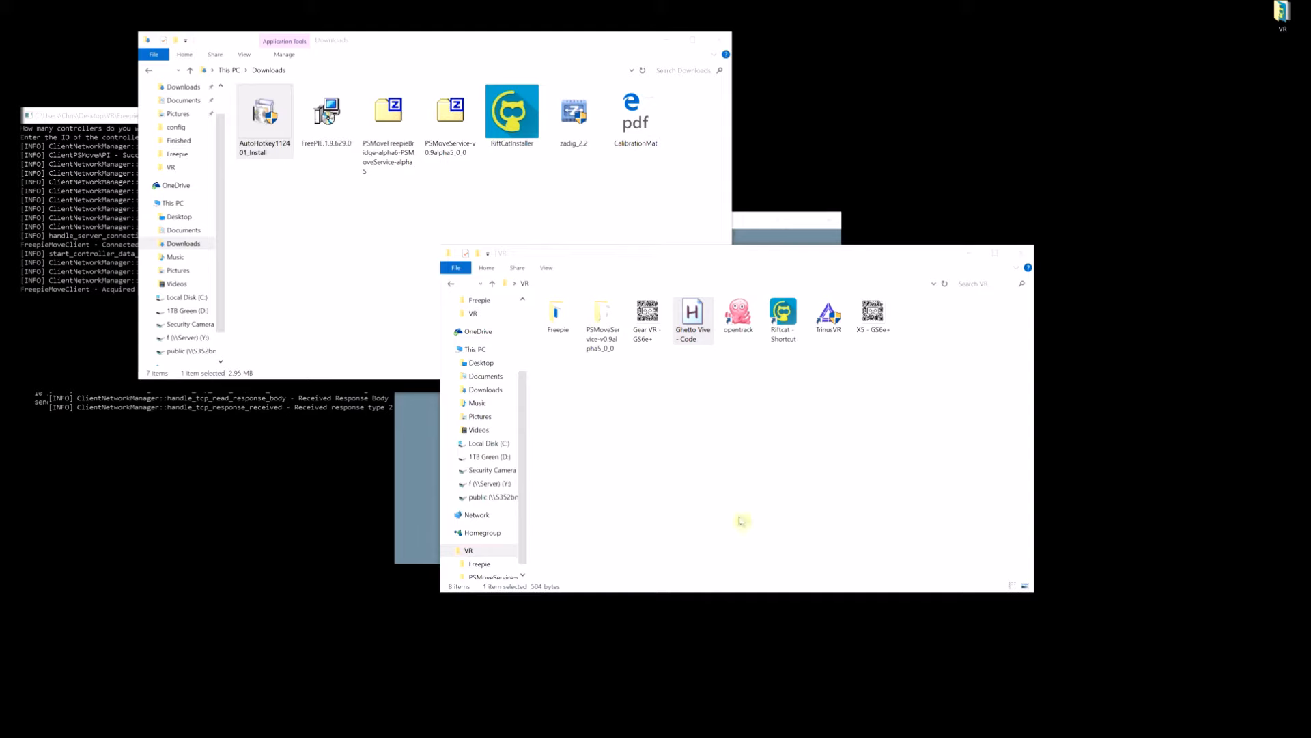
- Compile the "Ghetto Vive - Code" script and rename the compiled application to "Ghetto Vive"
{"action": "right_click", "coordinate": [691, 318]}
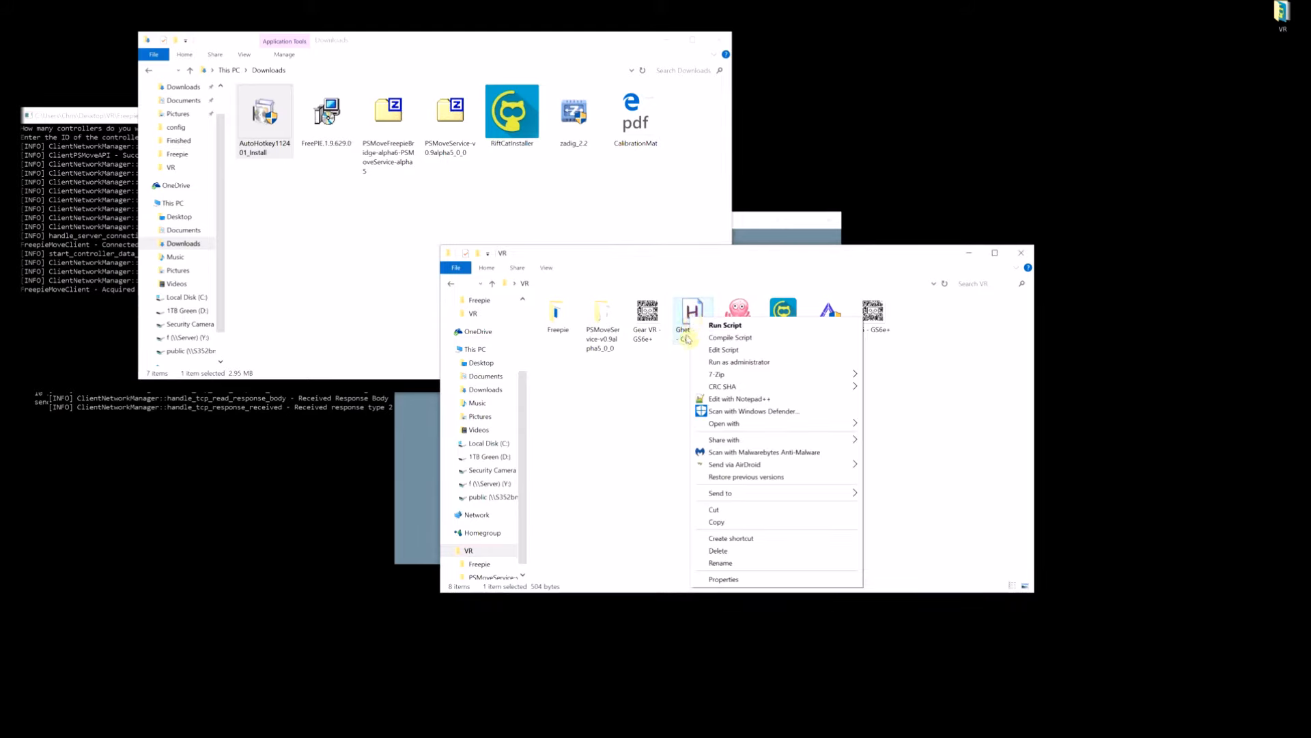
{"action": "left_click", "coordinate": [731, 337]}
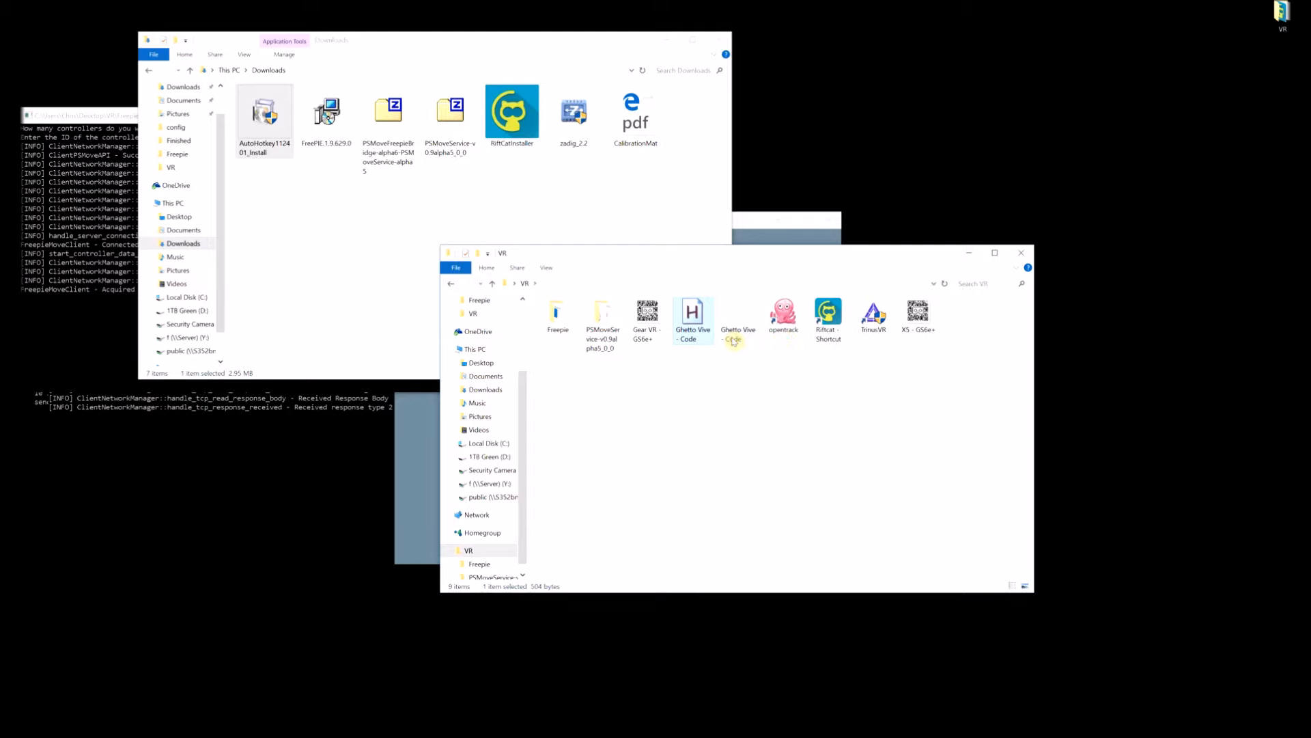
{"action": "left_click", "coordinate": [737, 333]}
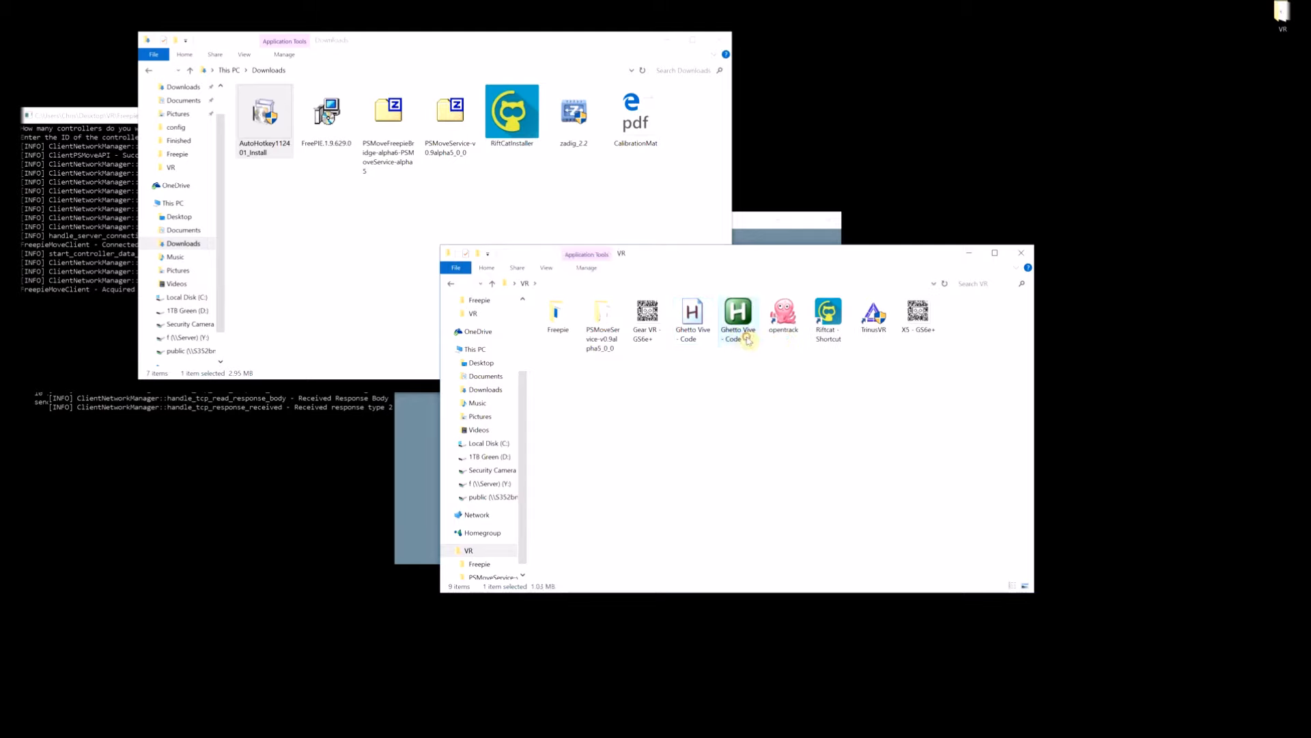
{"action": "left_click", "coordinate": [750, 340]}
{"action": "key", "text": "BackSpace"}
{"action": "key", "text": "Return"}
- Set the "Ghetto Vive" application to run as an administrator in its compatibility properties and apply the change
{"action": "right_click", "coordinate": [743, 320]}
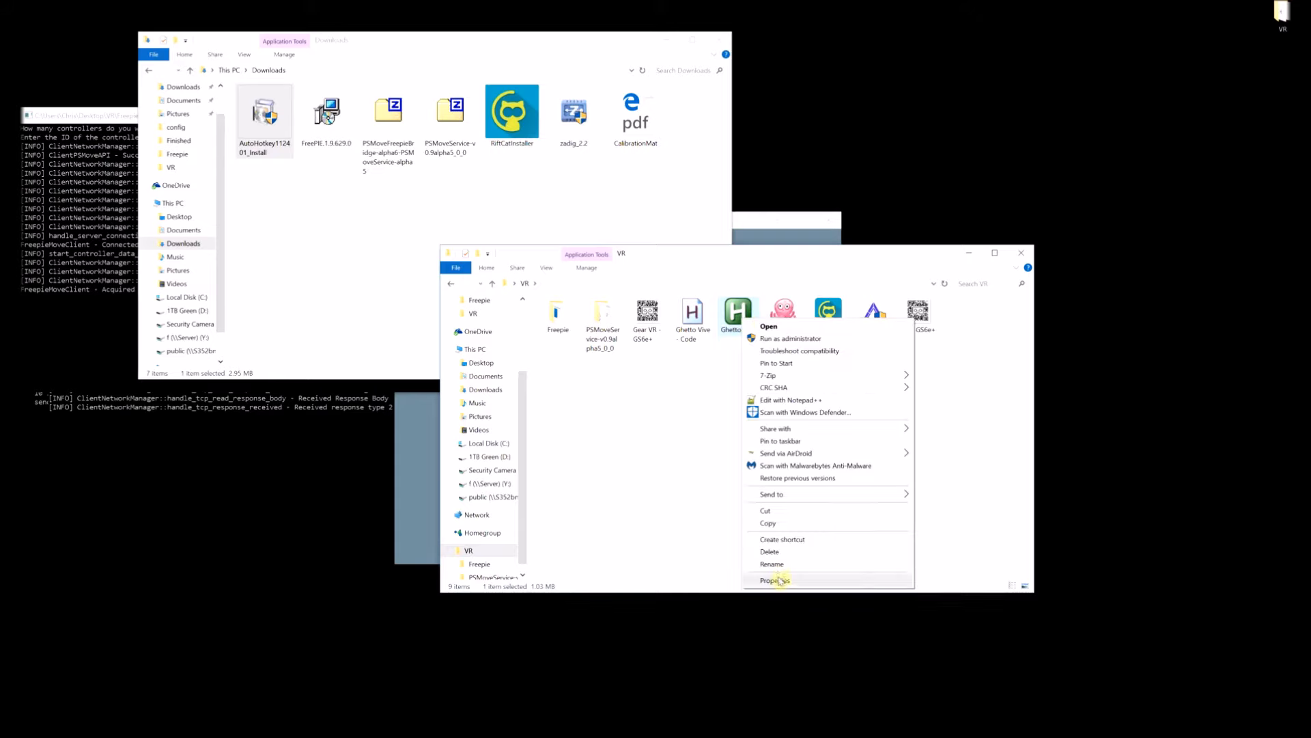
{"action": "left_click", "coordinate": [779, 580]}
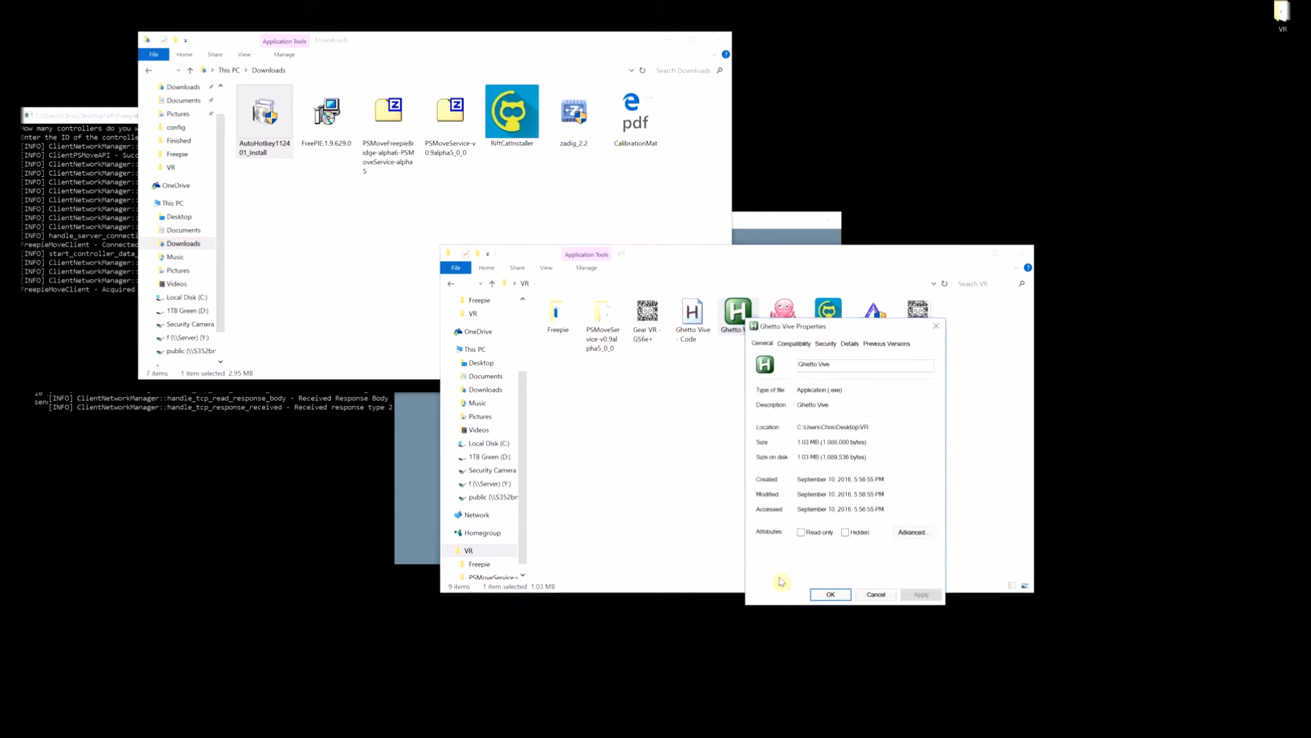
{"action": "left_click", "coordinate": [803, 347]}
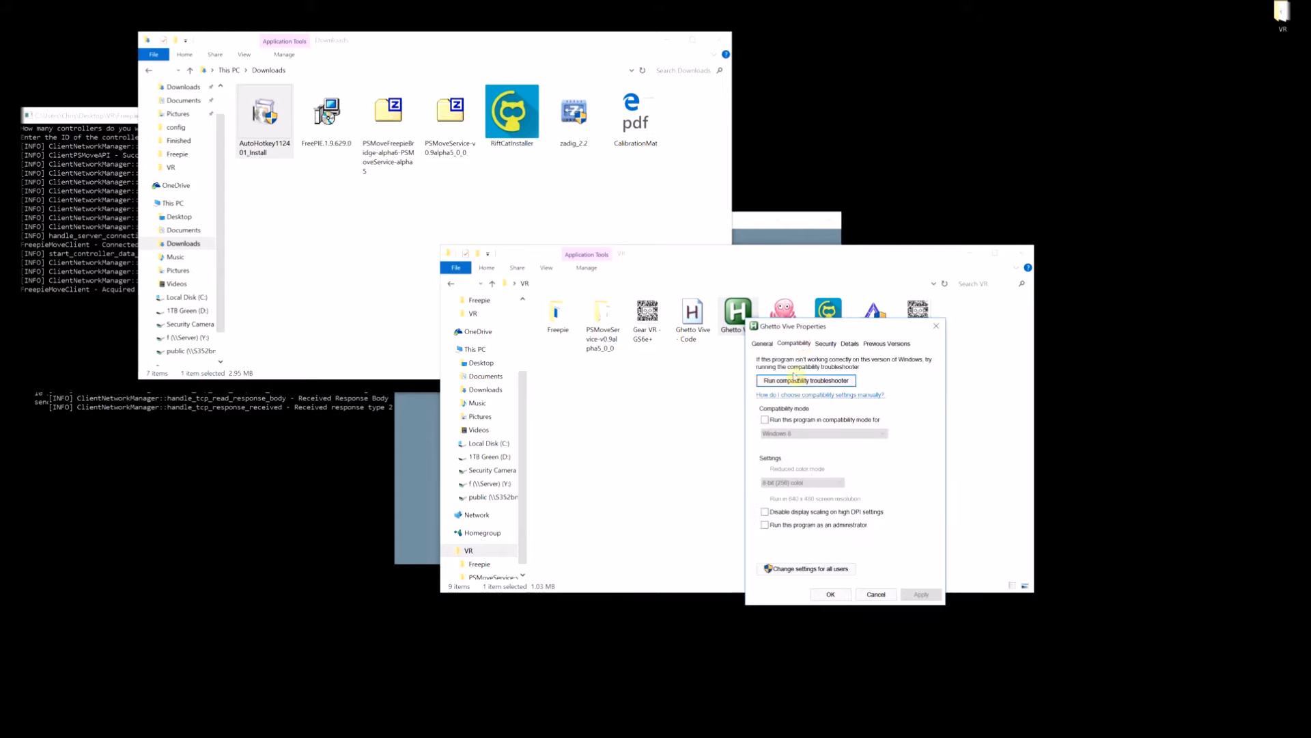
{"action": "left_click", "coordinate": [765, 525]}
{"action": "left_click", "coordinate": [925, 594]}
{"action": "left_click", "coordinate": [827, 594]}
{"action": "left_click", "coordinate": [743, 362]}
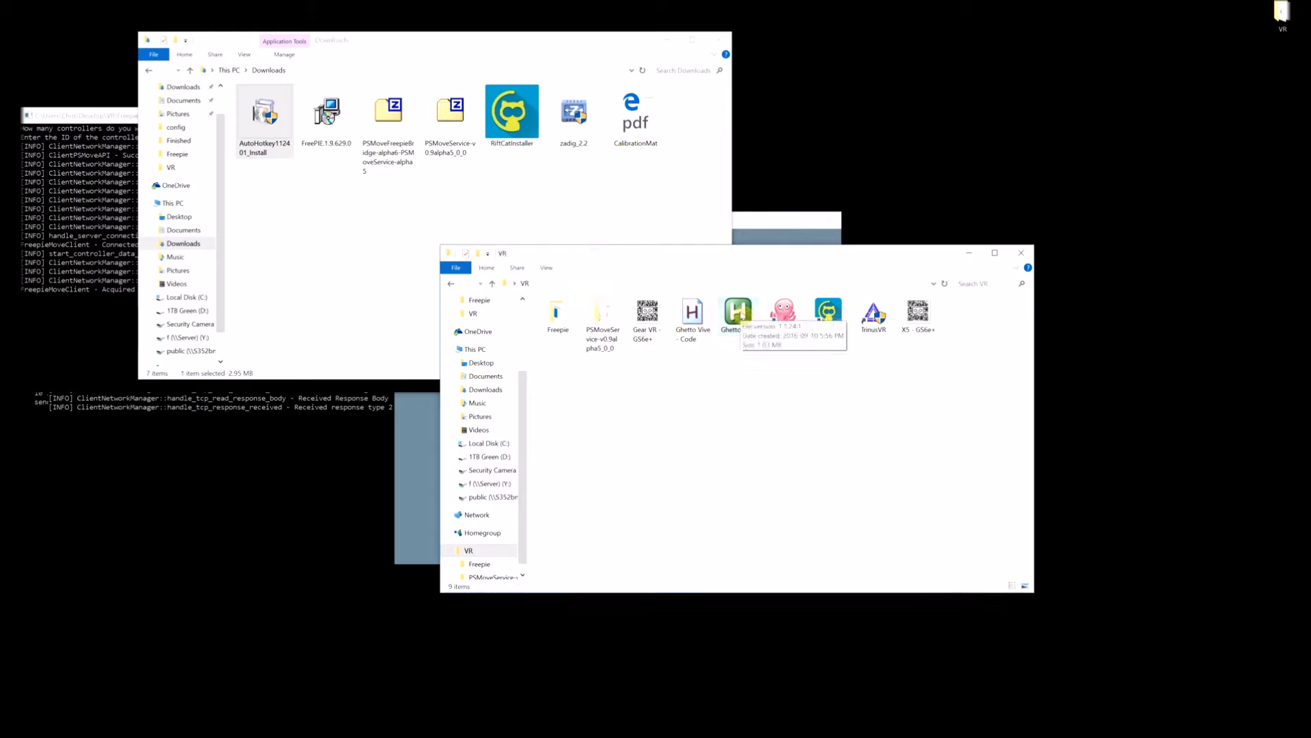
- Close the Downloads window, the PSMoveFreepieBridge console and the PSMoveService console, keeping the VR folder open
{"action": "left_click", "coordinate": [742, 315]}
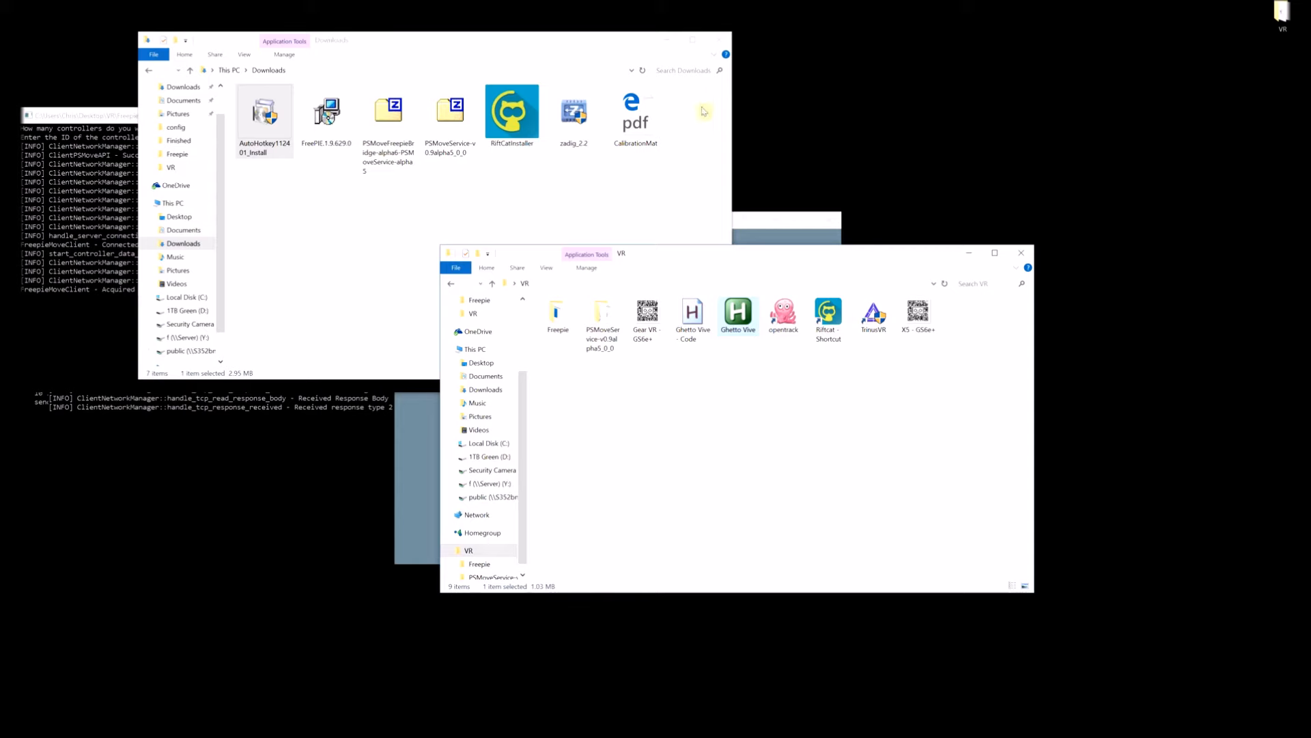
{"action": "left_click", "coordinate": [725, 48]}
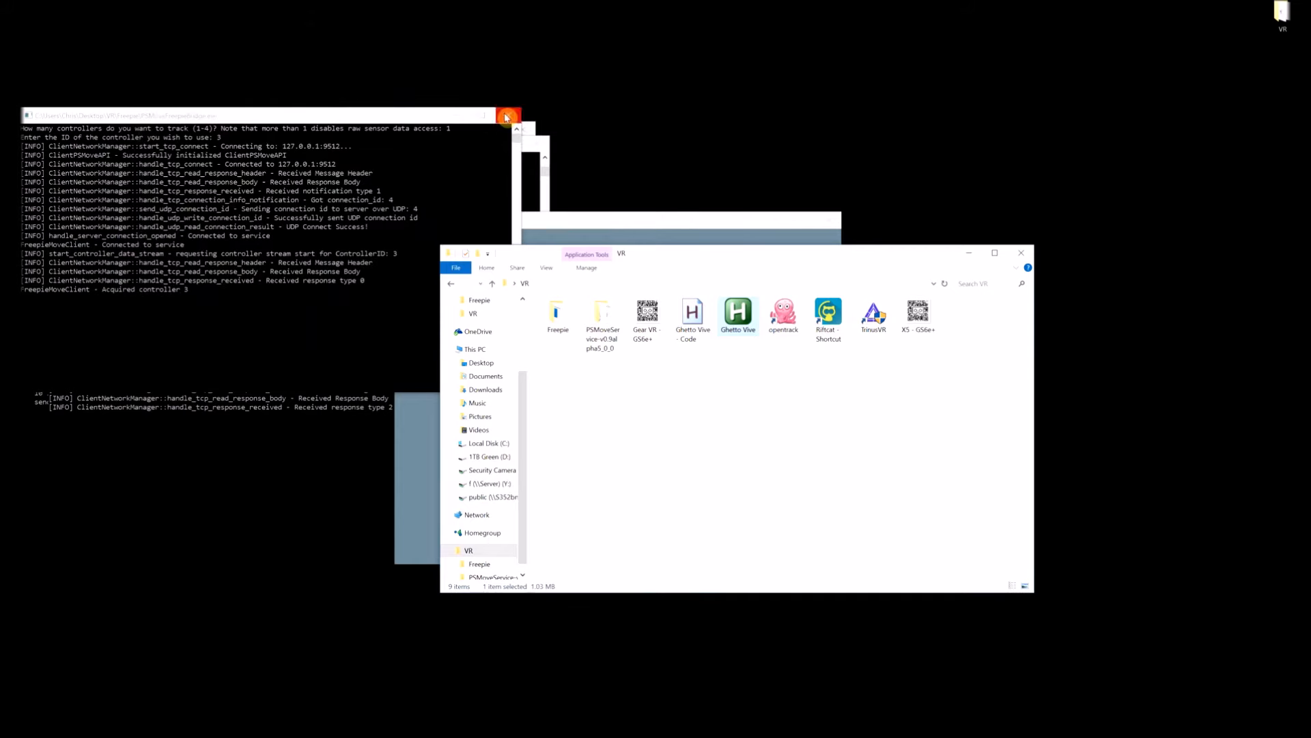
{"action": "left_click", "coordinate": [506, 117]}
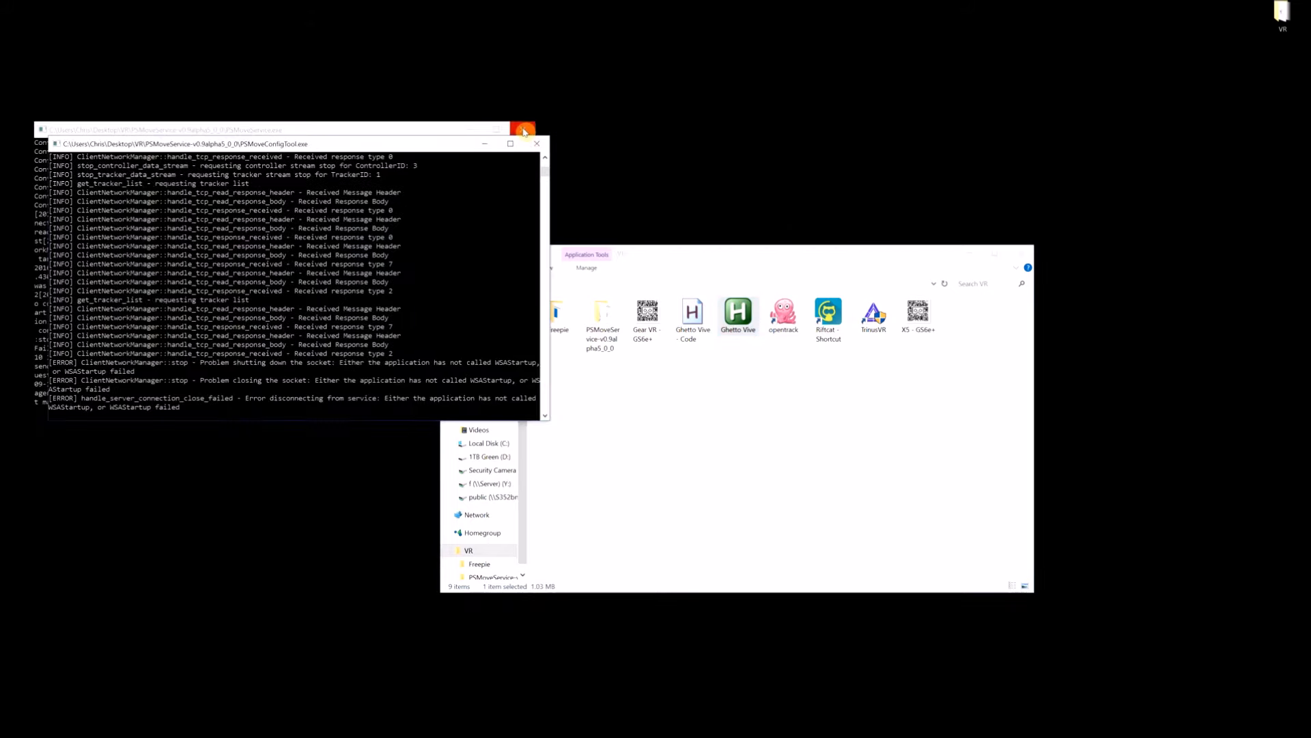
{"action": "left_click", "coordinate": [524, 131]}
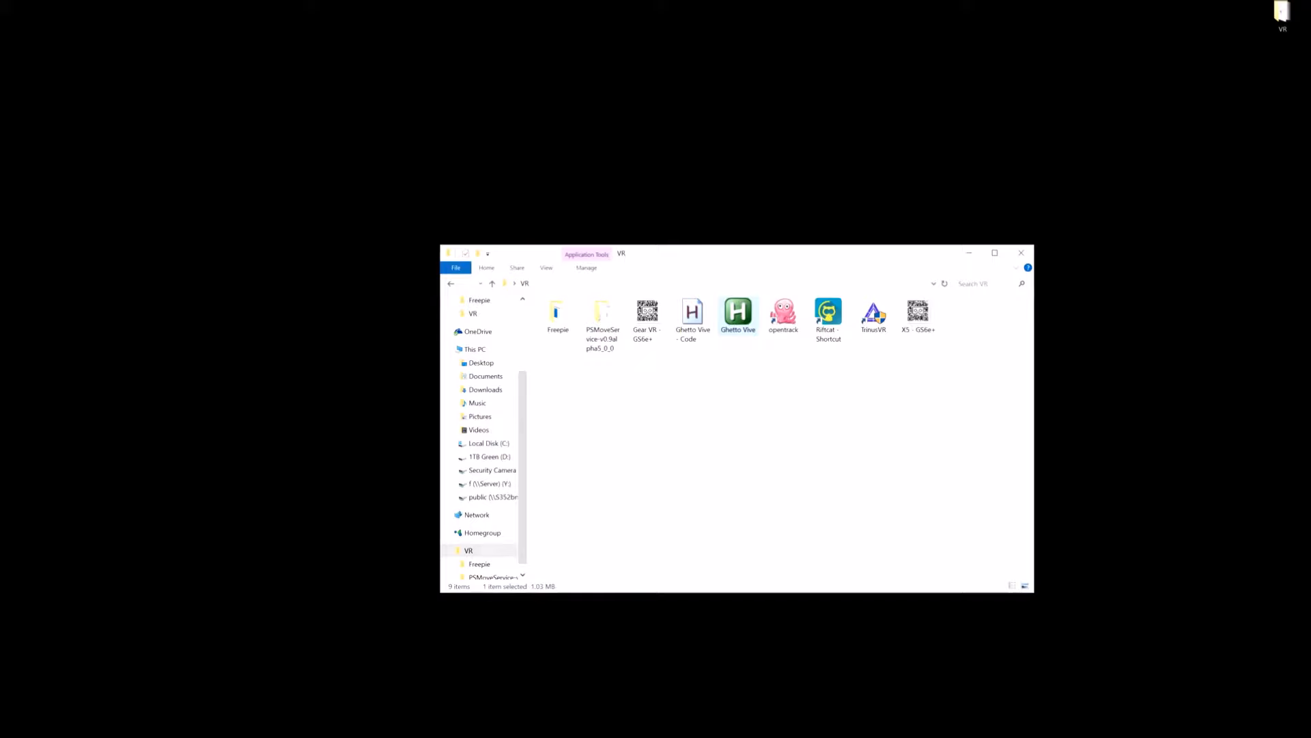
- Check the hidden system tray icons, dismiss them and select the "Ghetto Vive" application in the VR folder
{"action": "left_click", "coordinate": [1207, 736]}
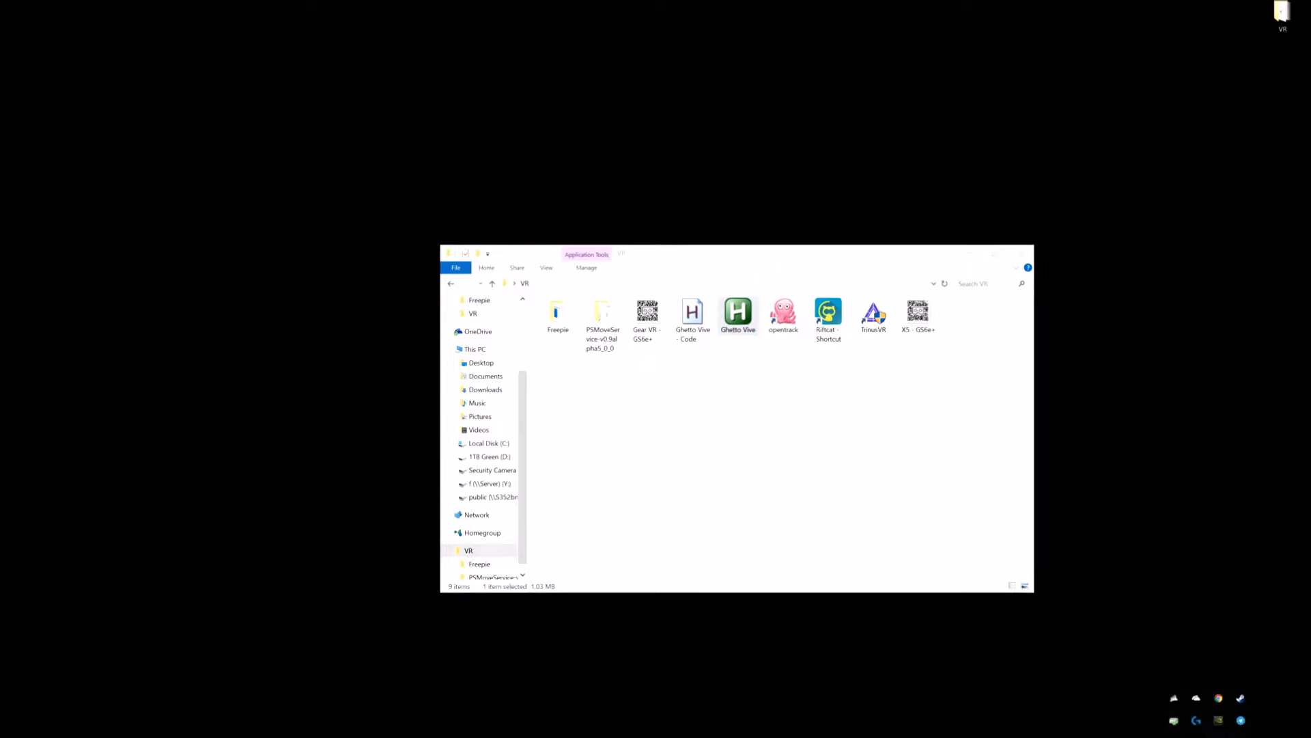
{"action": "left_click", "coordinate": [927, 703]}
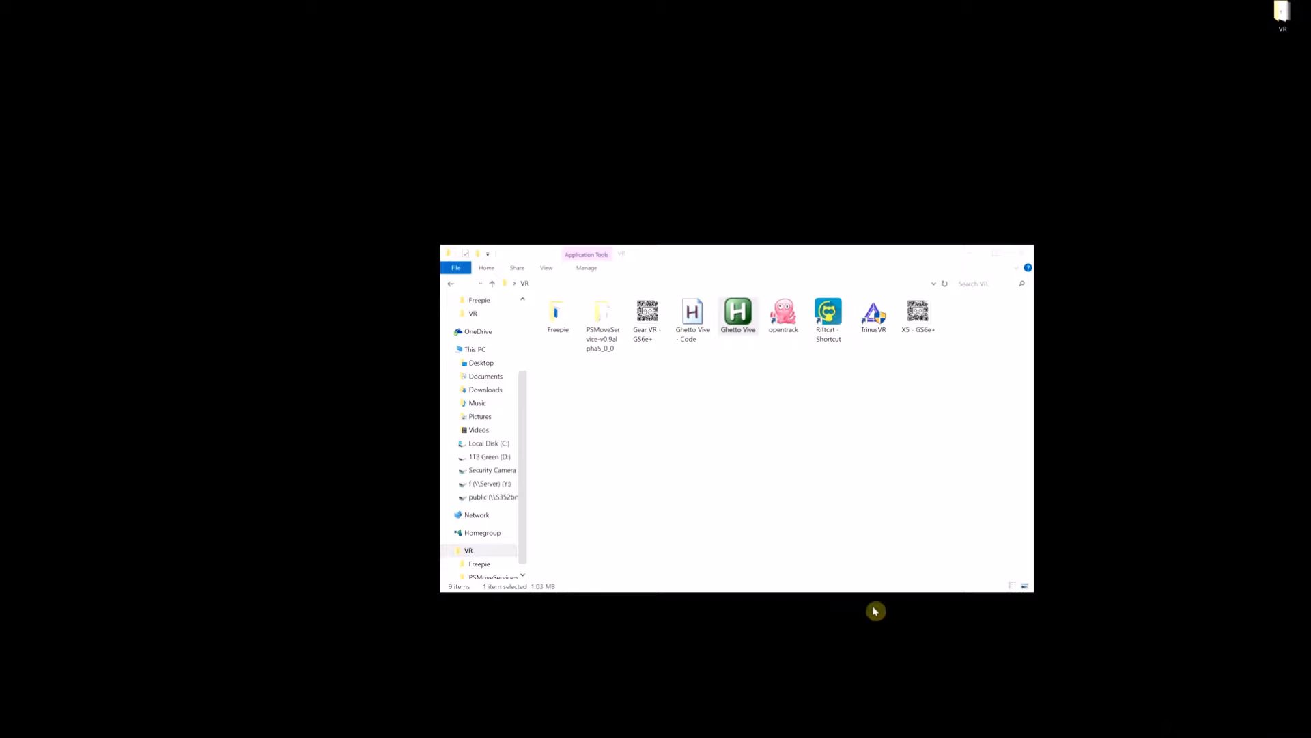
{"action": "left_click", "coordinate": [740, 313]}
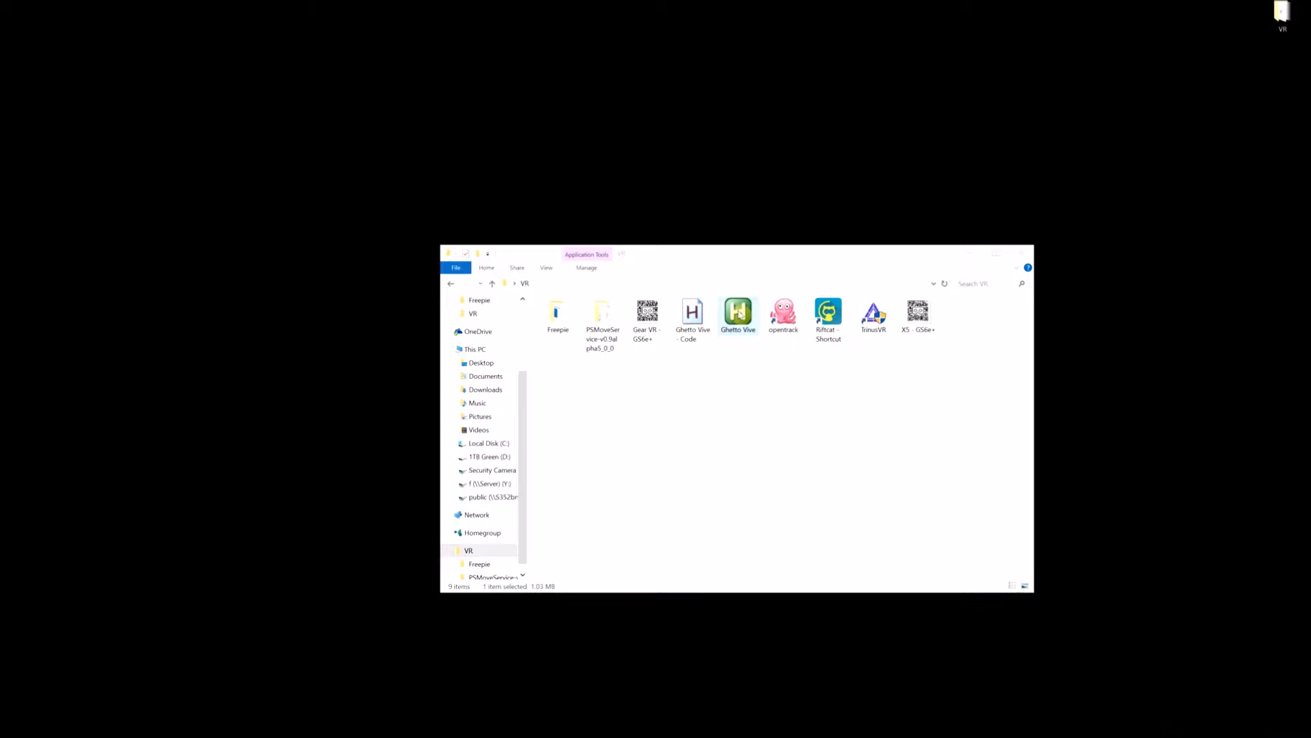
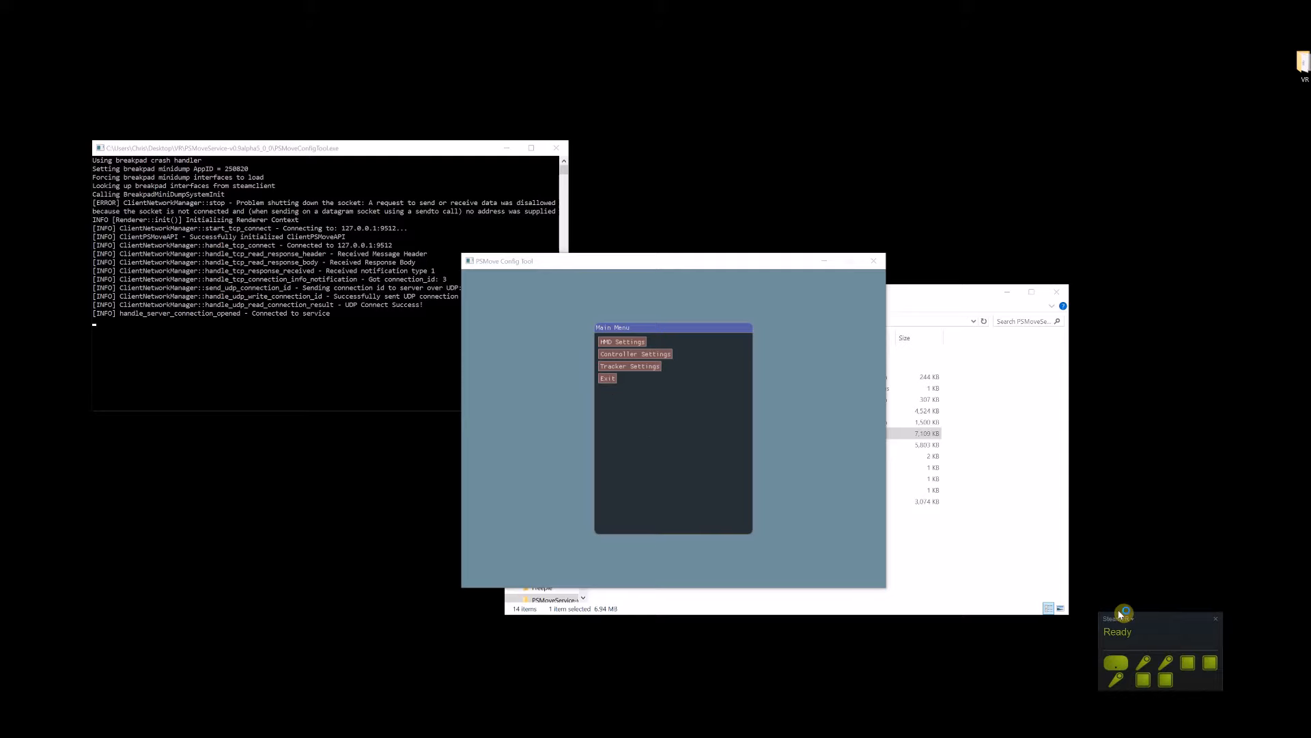
- Display the headset mirror window from SteamVR
{"action": "mouse_move", "coordinate": [1138, 669]}
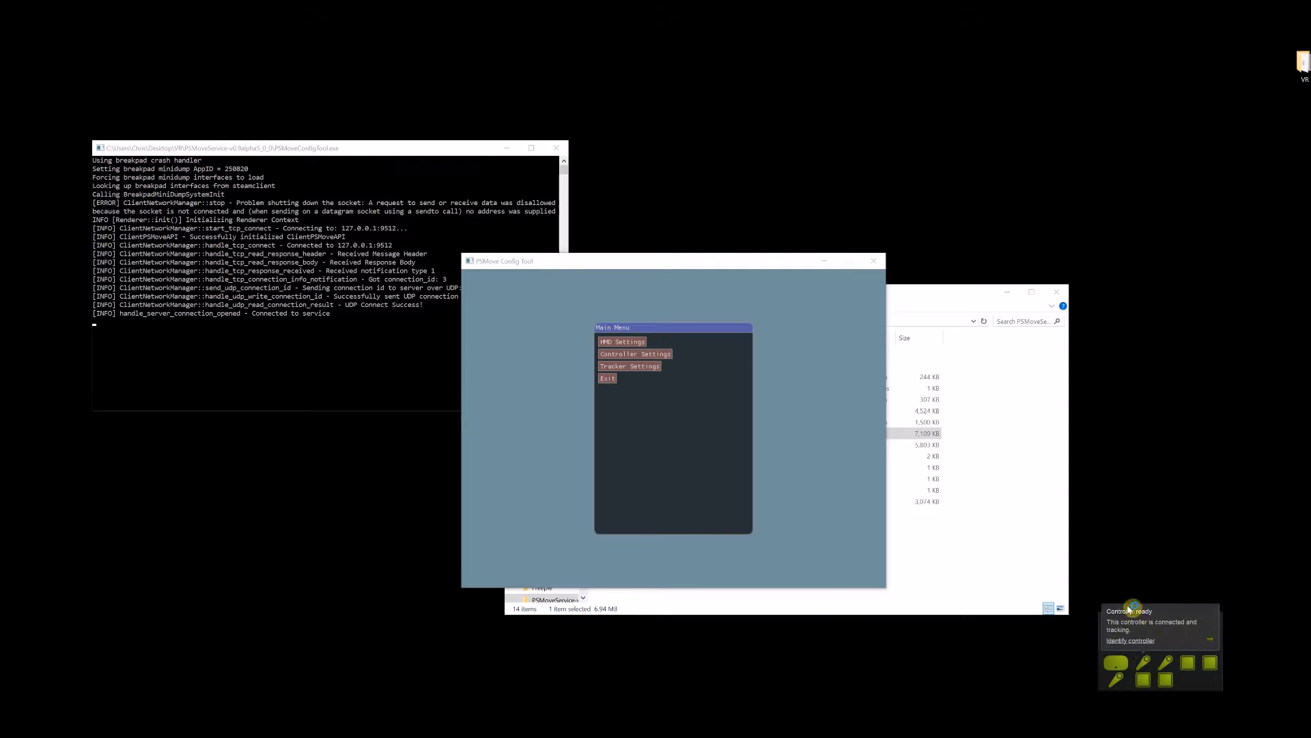
{"action": "left_click", "coordinate": [1113, 620]}
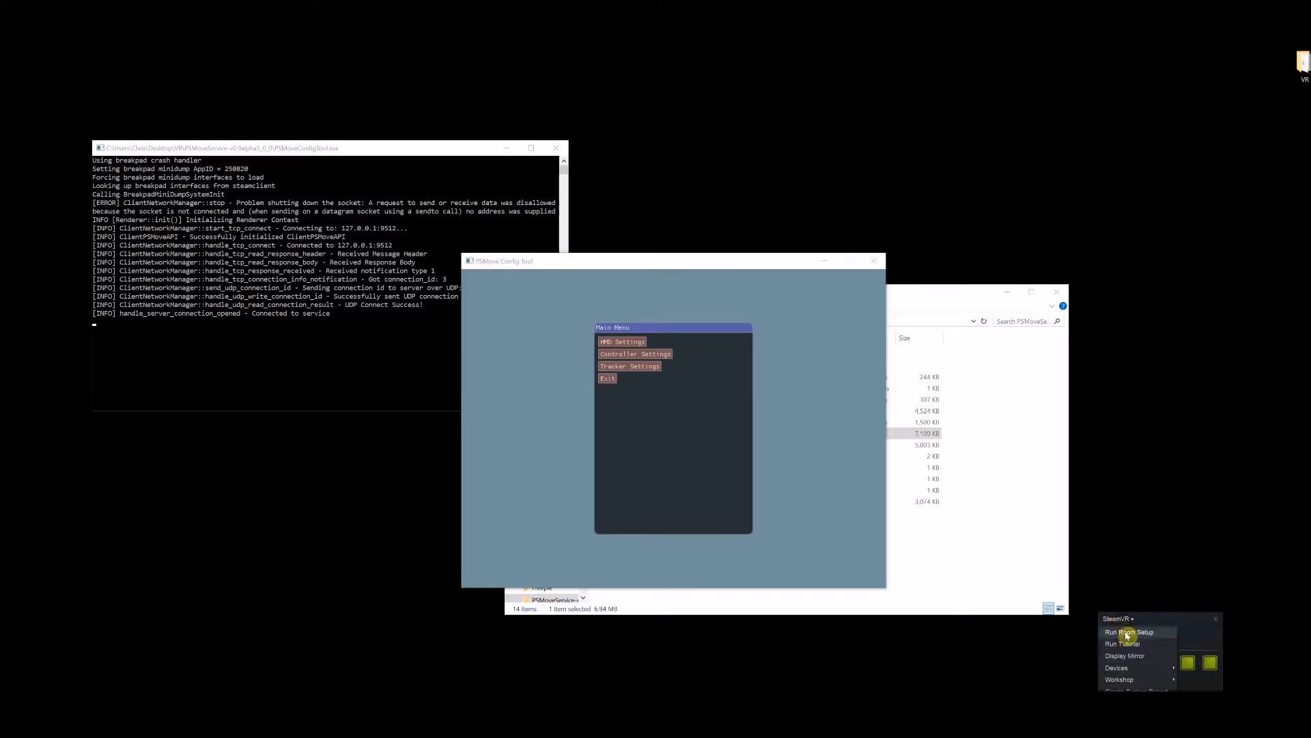
{"action": "left_click", "coordinate": [1135, 655]}
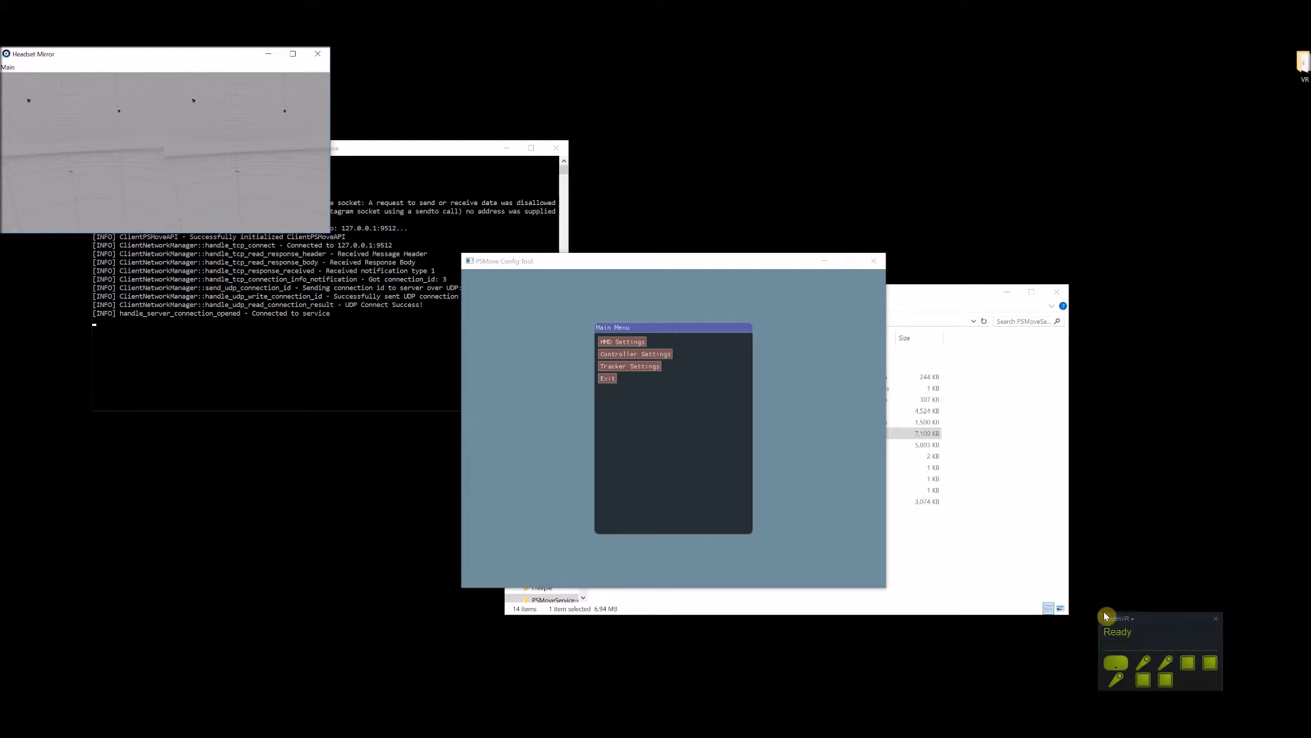
- Run SteamVR Room Setup for Standing Only, accept the headset tracking and calibrate the center of the space
{"action": "left_click", "coordinate": [1129, 618]}
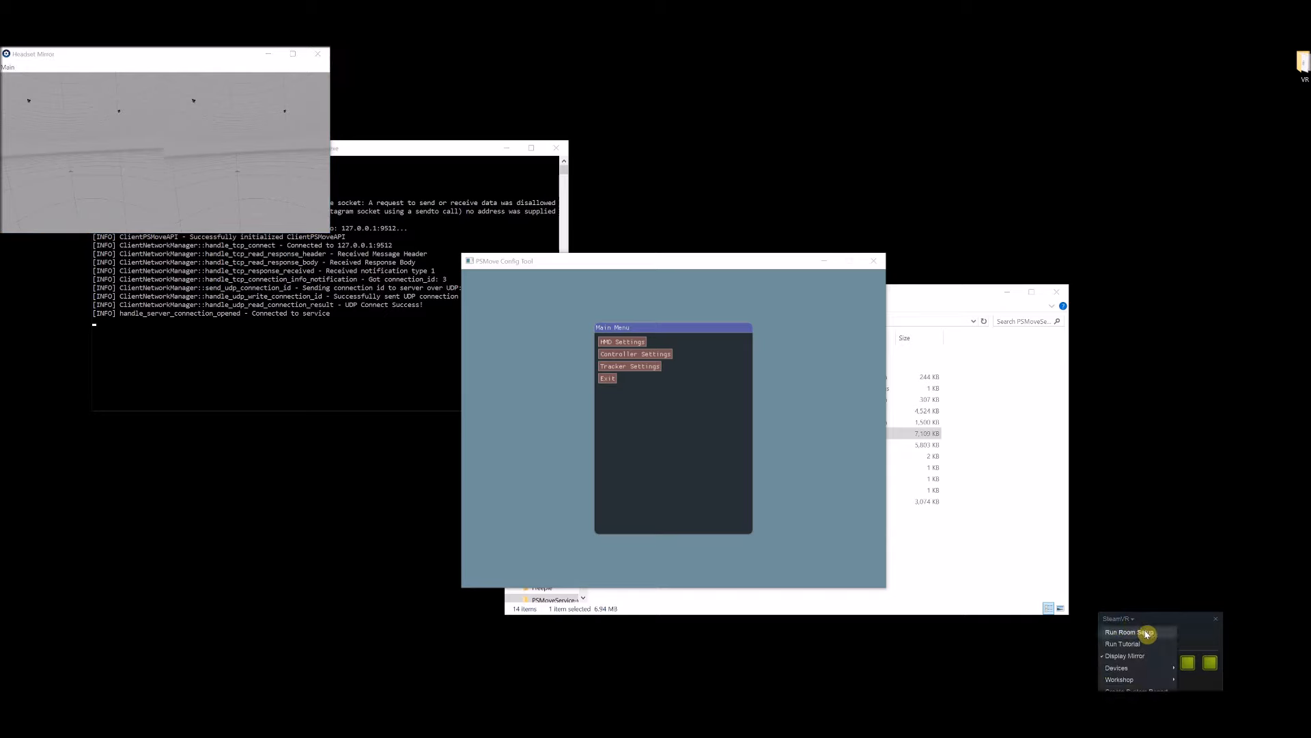
{"action": "left_click", "coordinate": [1148, 633]}
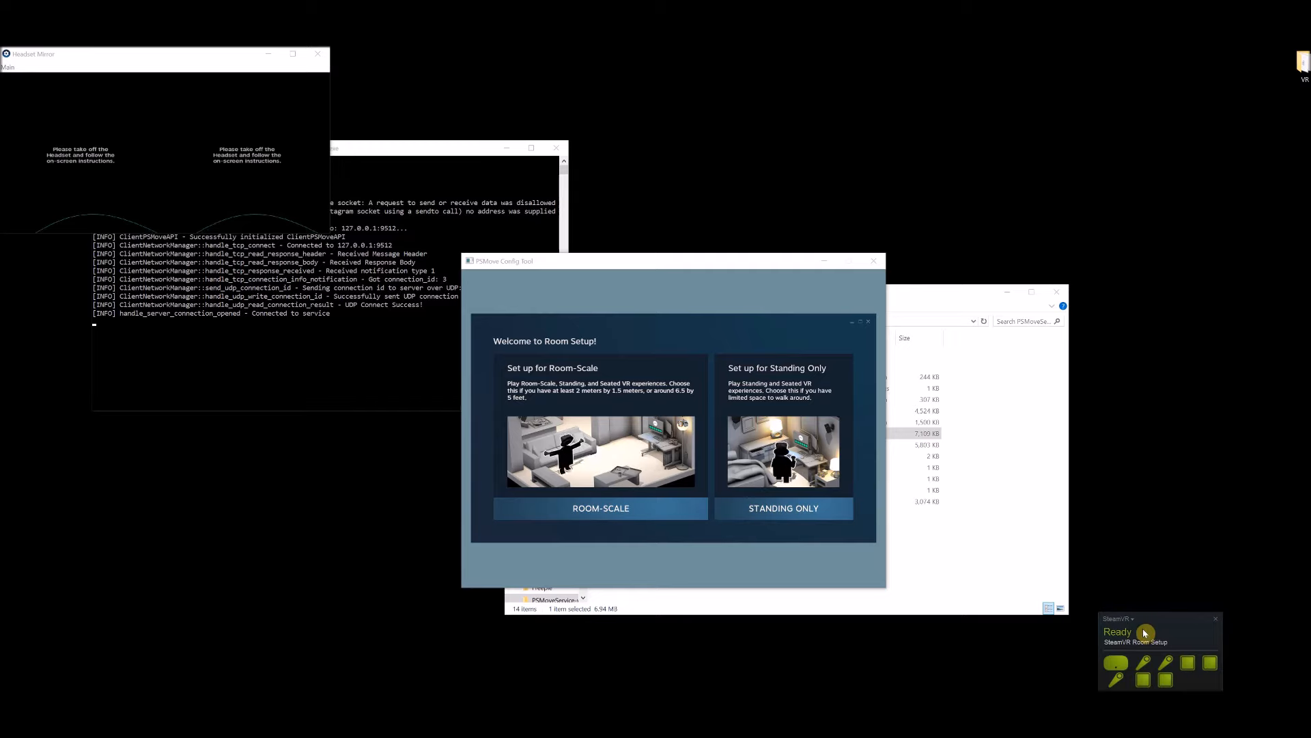
{"action": "left_click", "coordinate": [778, 506]}
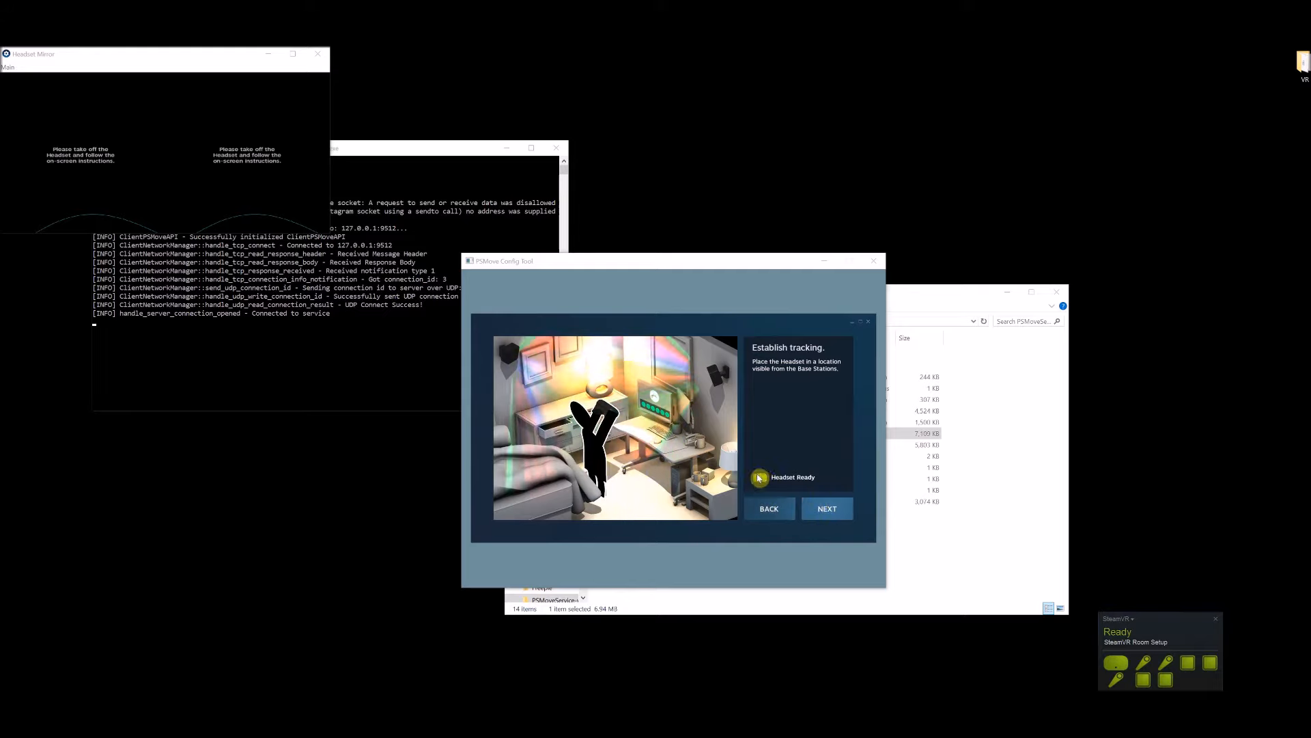
{"action": "left_click", "coordinate": [827, 508]}
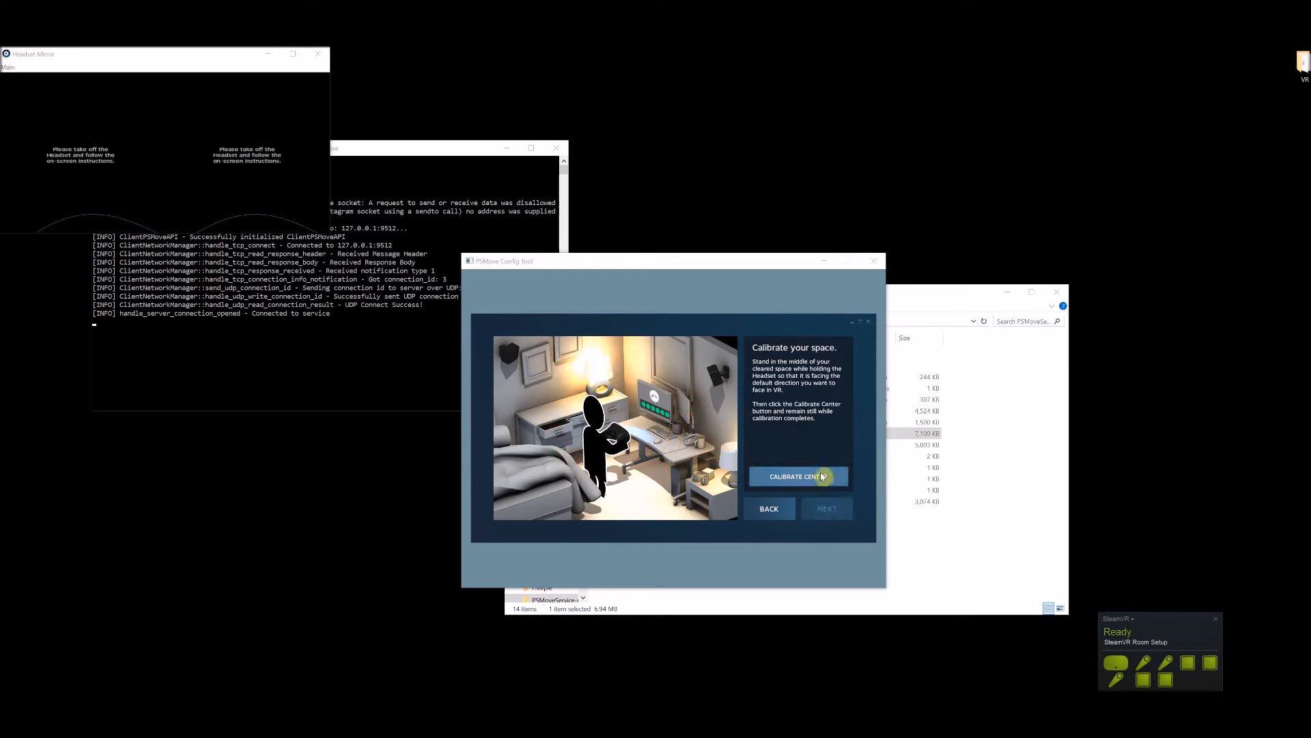
{"action": "left_click", "coordinate": [823, 476]}
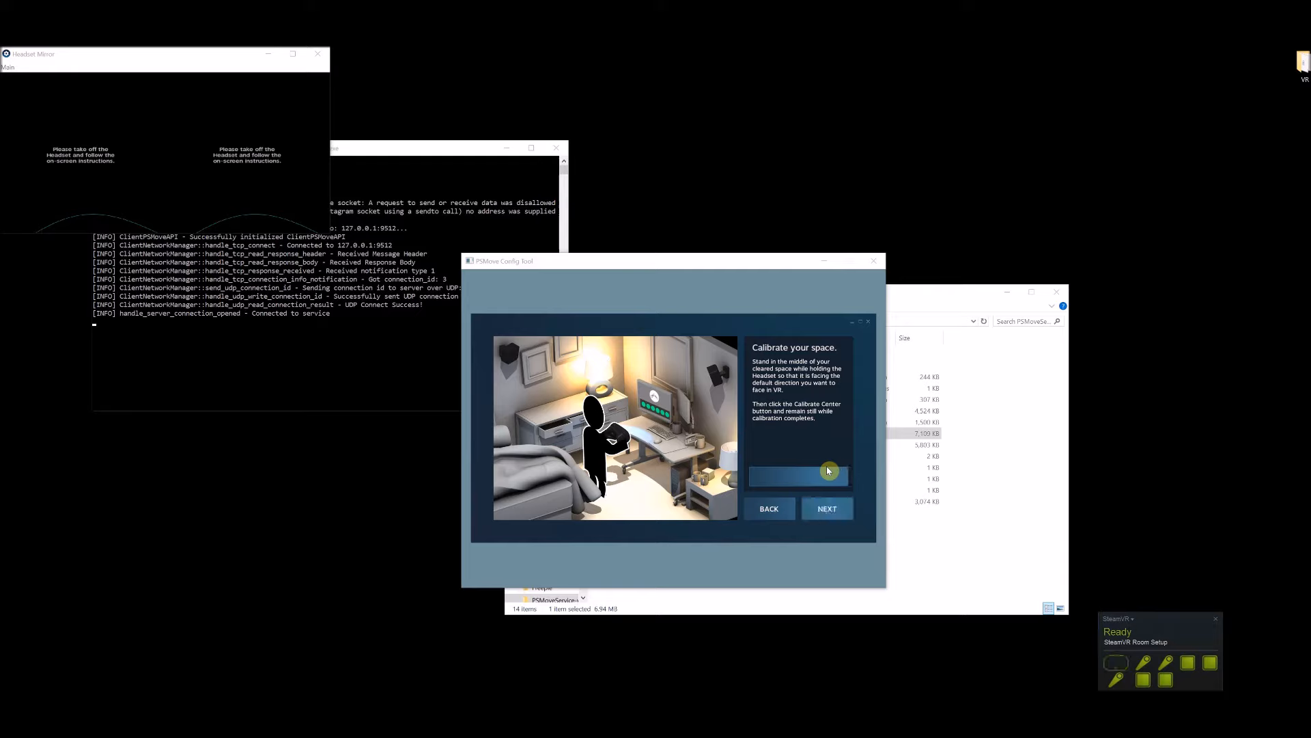
{"action": "left_click", "coordinate": [838, 516]}
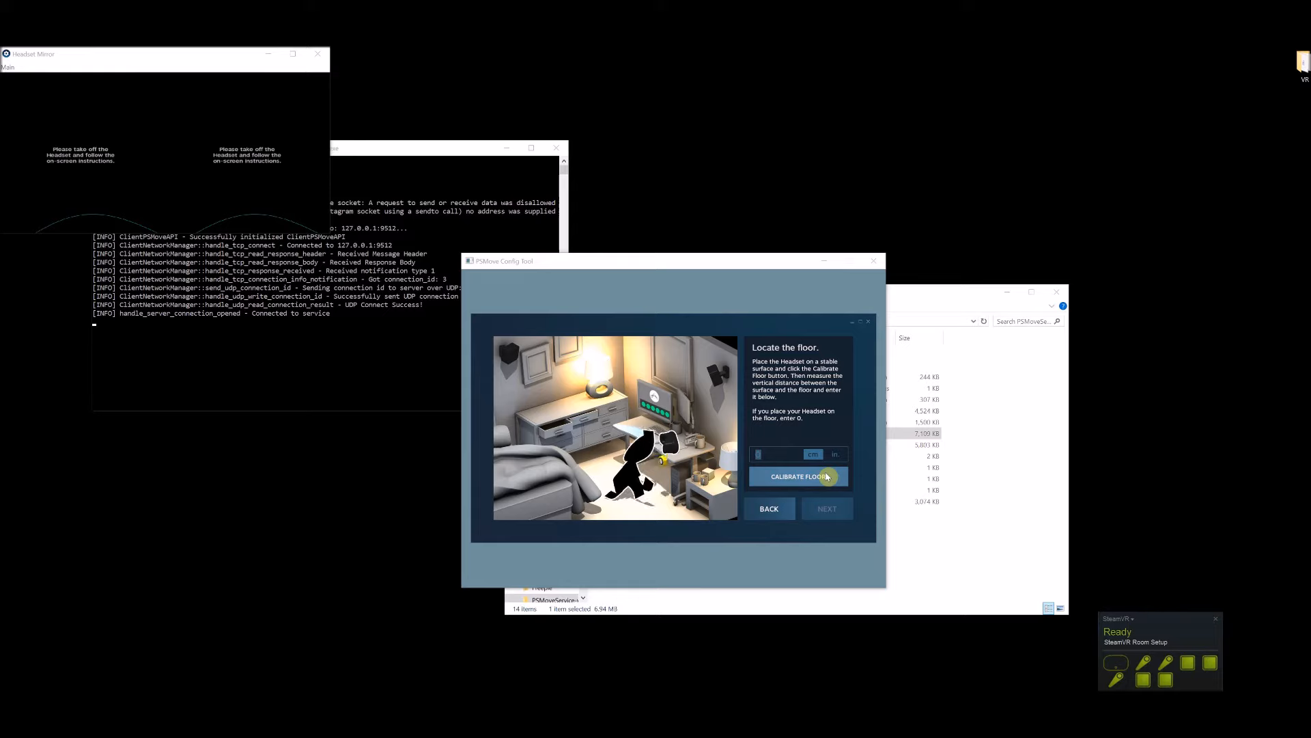
- Set the headset's height above the floor to 31 in, calibrate the floor and finish Room Setup
{"action": "type", "text": "31"}
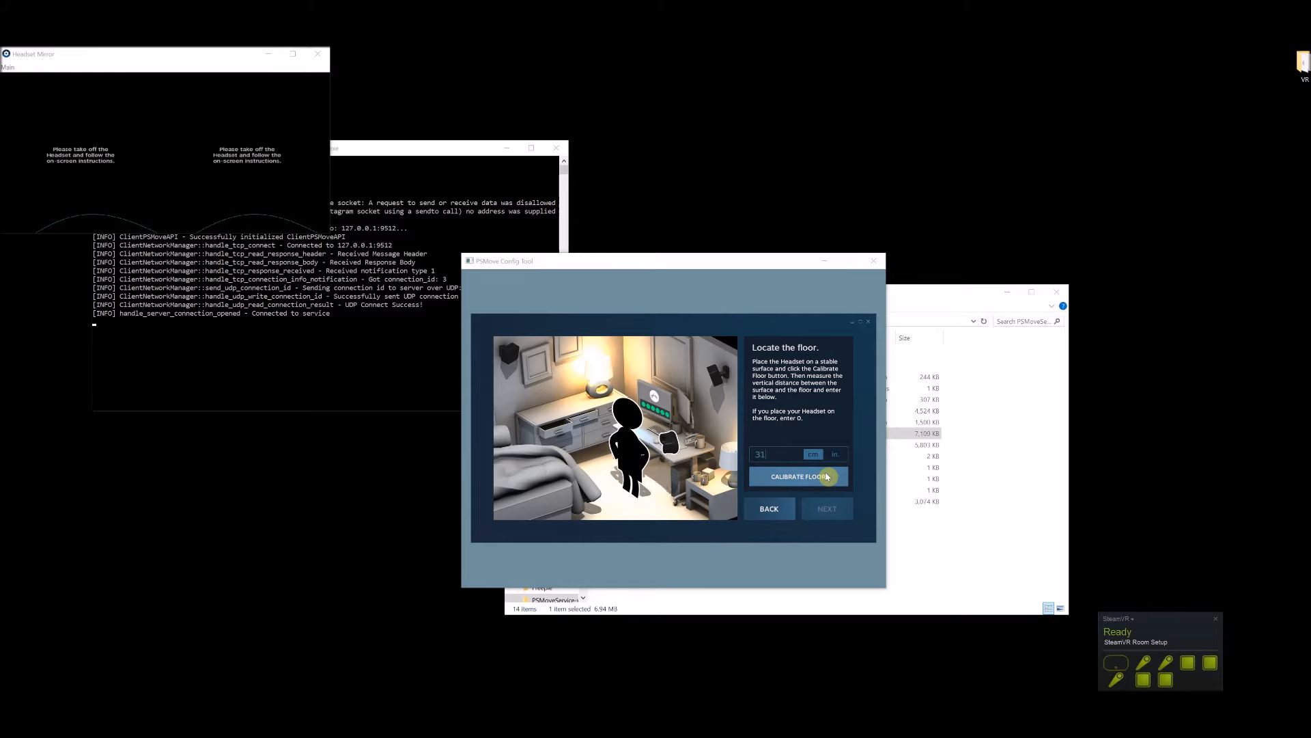
{"action": "left_click", "coordinate": [835, 454]}
{"action": "left_click", "coordinate": [806, 476]}
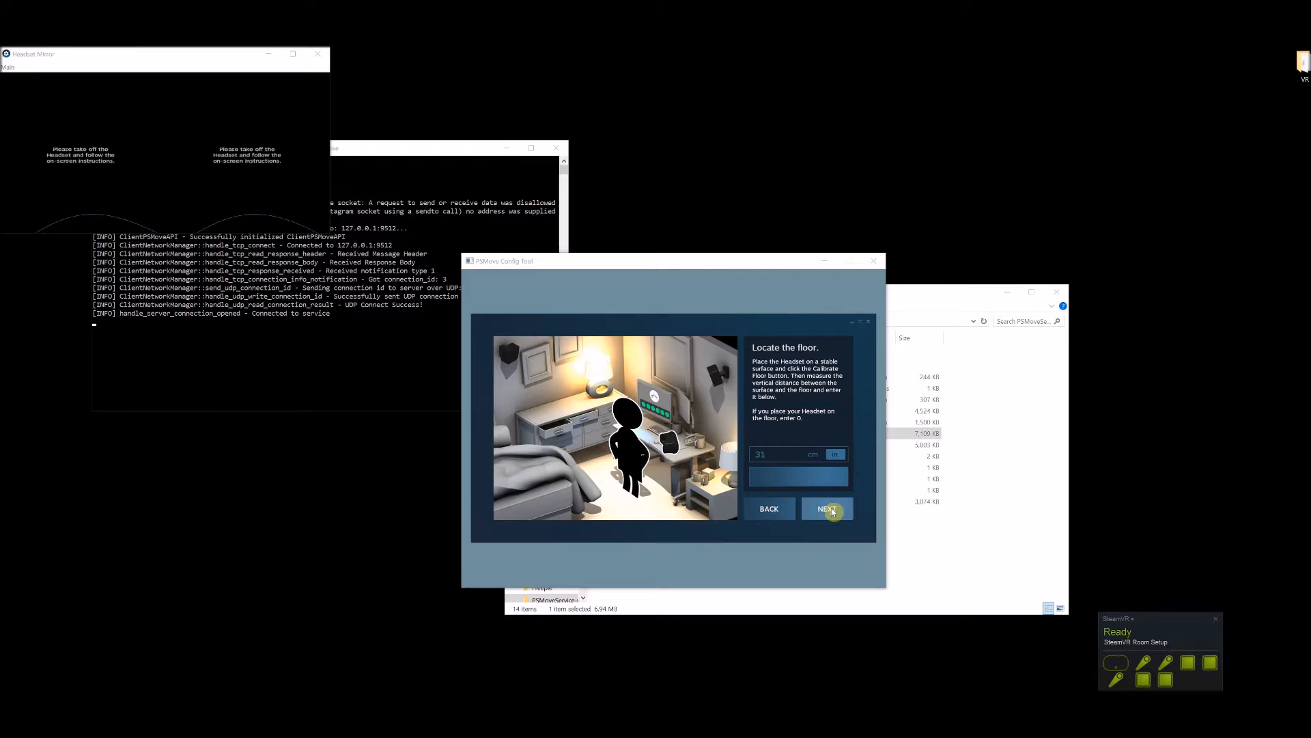
{"action": "left_click", "coordinate": [830, 506]}
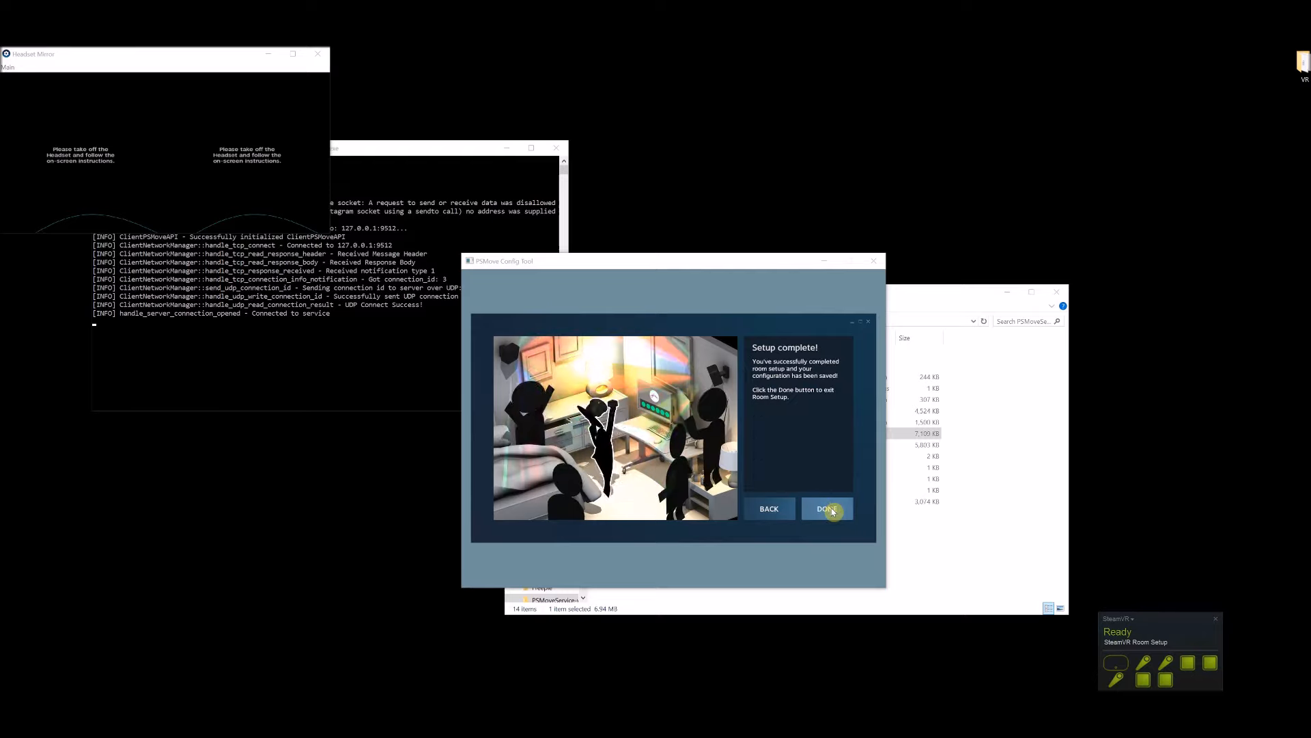
{"action": "left_click", "coordinate": [830, 508]}
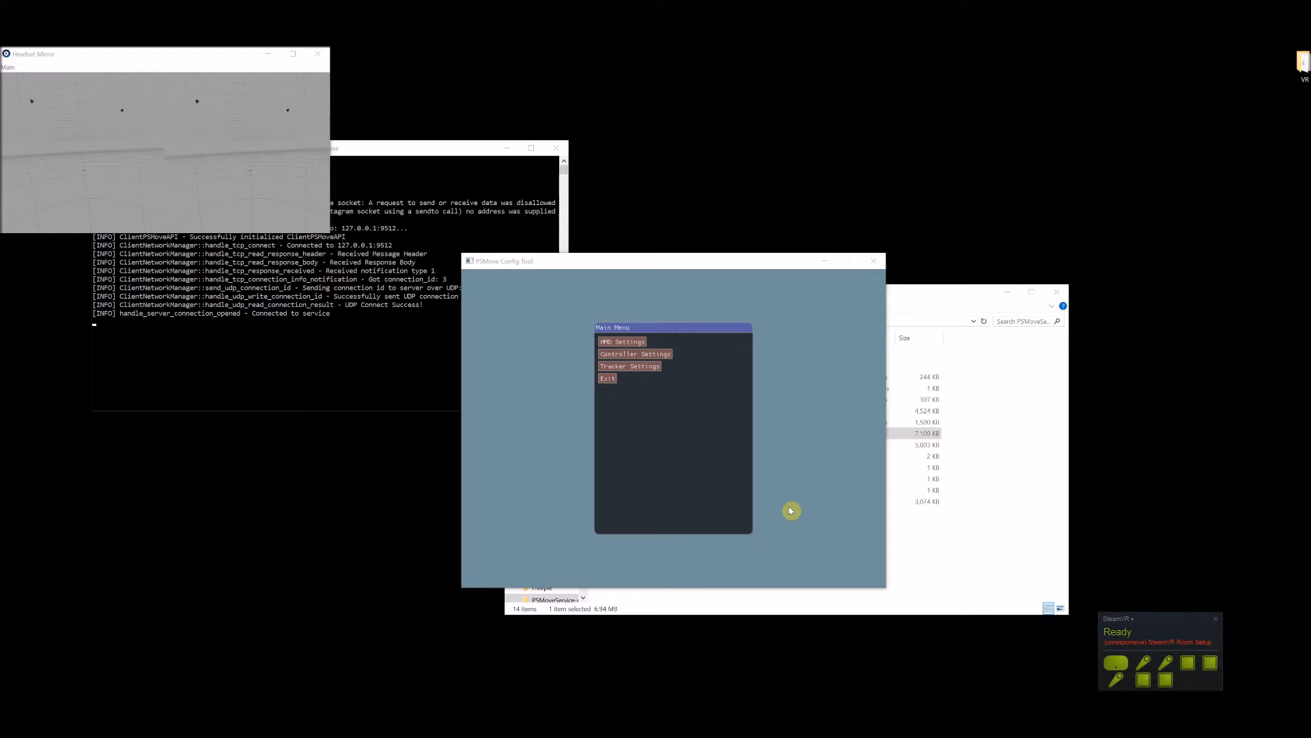
- Compute the tracker poses in PSMove Config Tool with the calibration mat method, confirming HMD tracking and camera views, and exit the completed calibration
{"action": "left_click", "coordinate": [644, 367]}
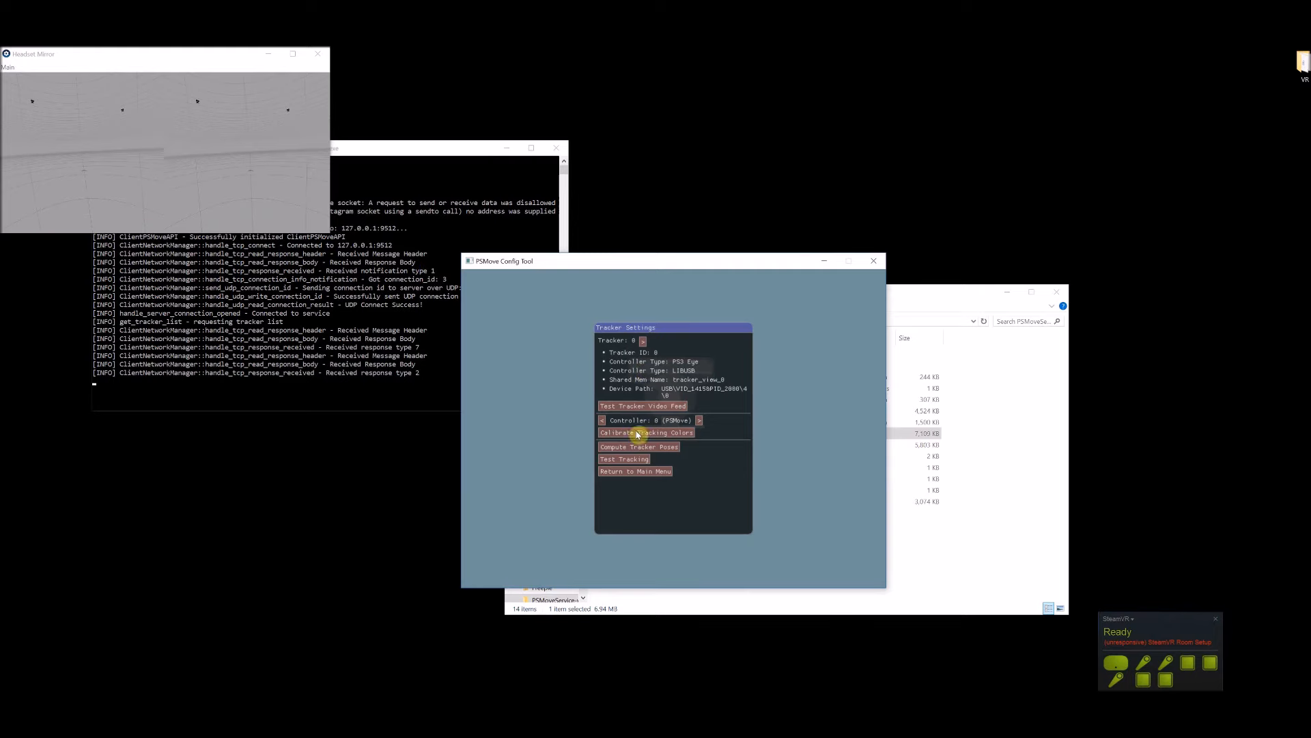
{"action": "left_click", "coordinate": [640, 448]}
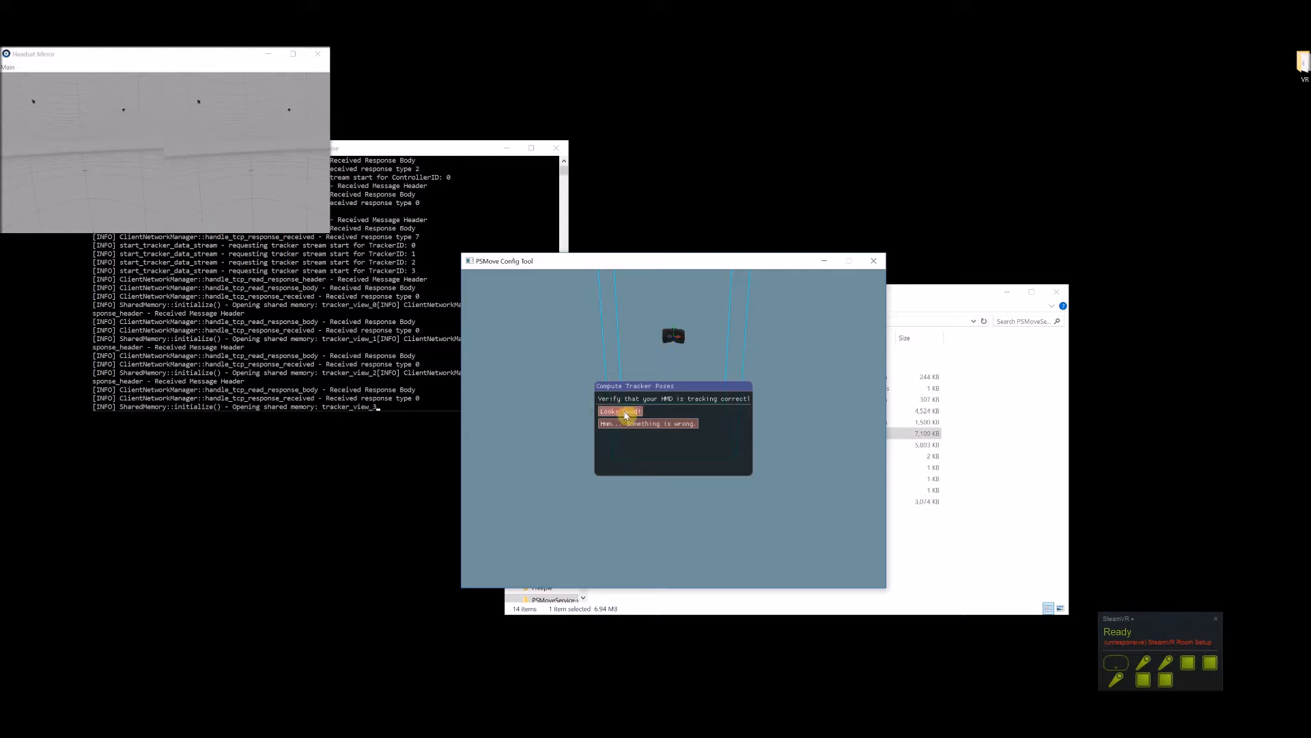
{"action": "left_click", "coordinate": [625, 411]}
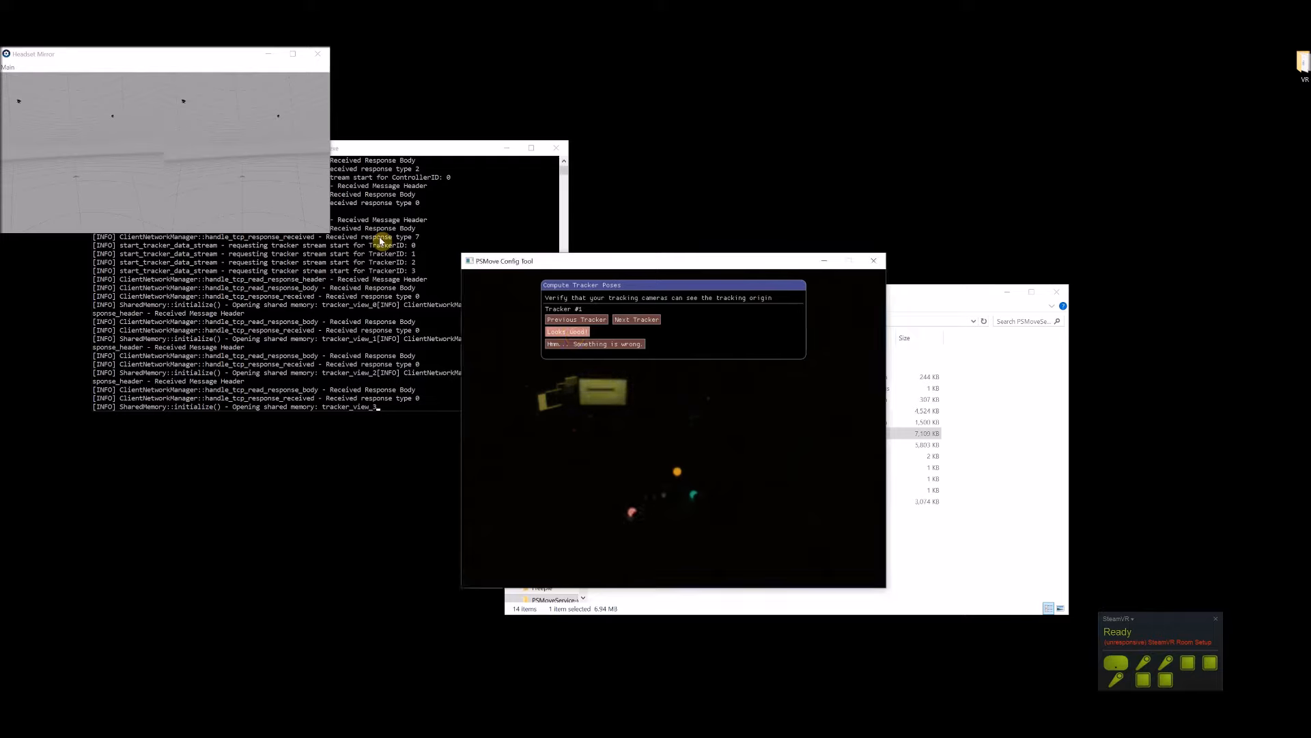
{"action": "left_click", "coordinate": [573, 335]}
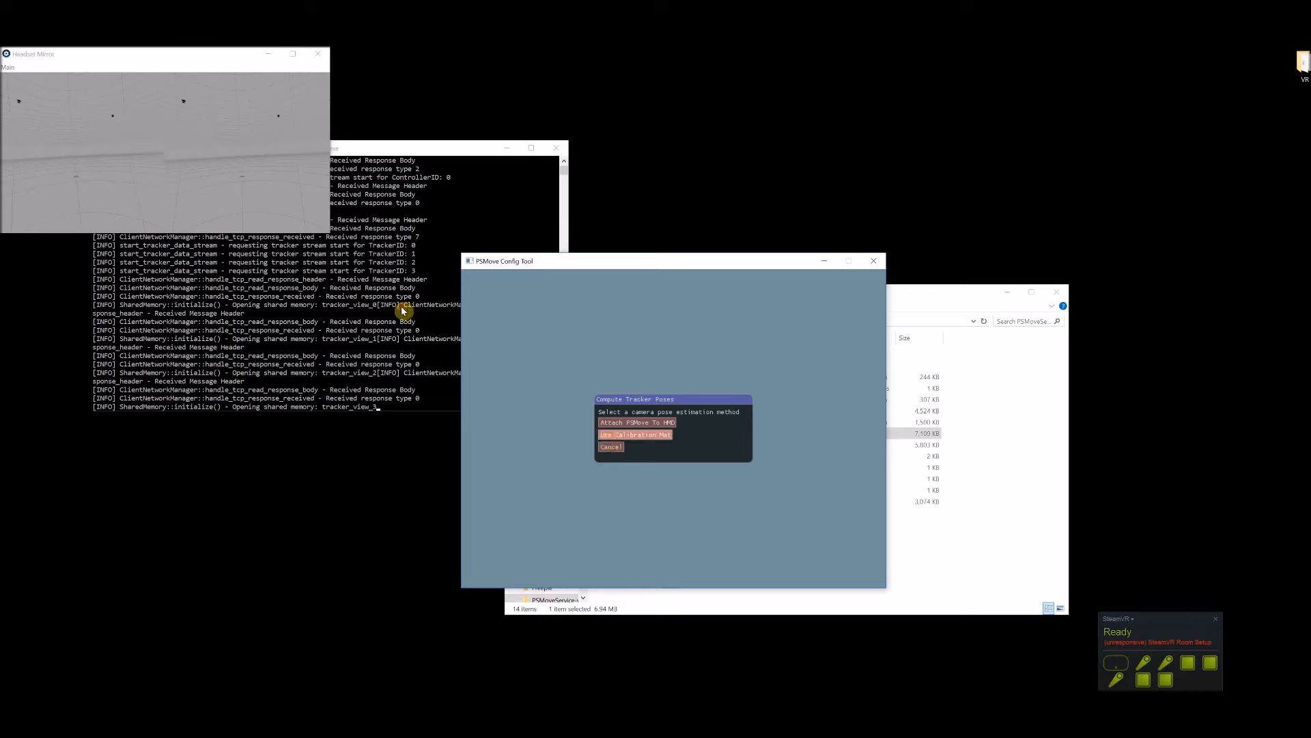
{"action": "left_click", "coordinate": [605, 437]}
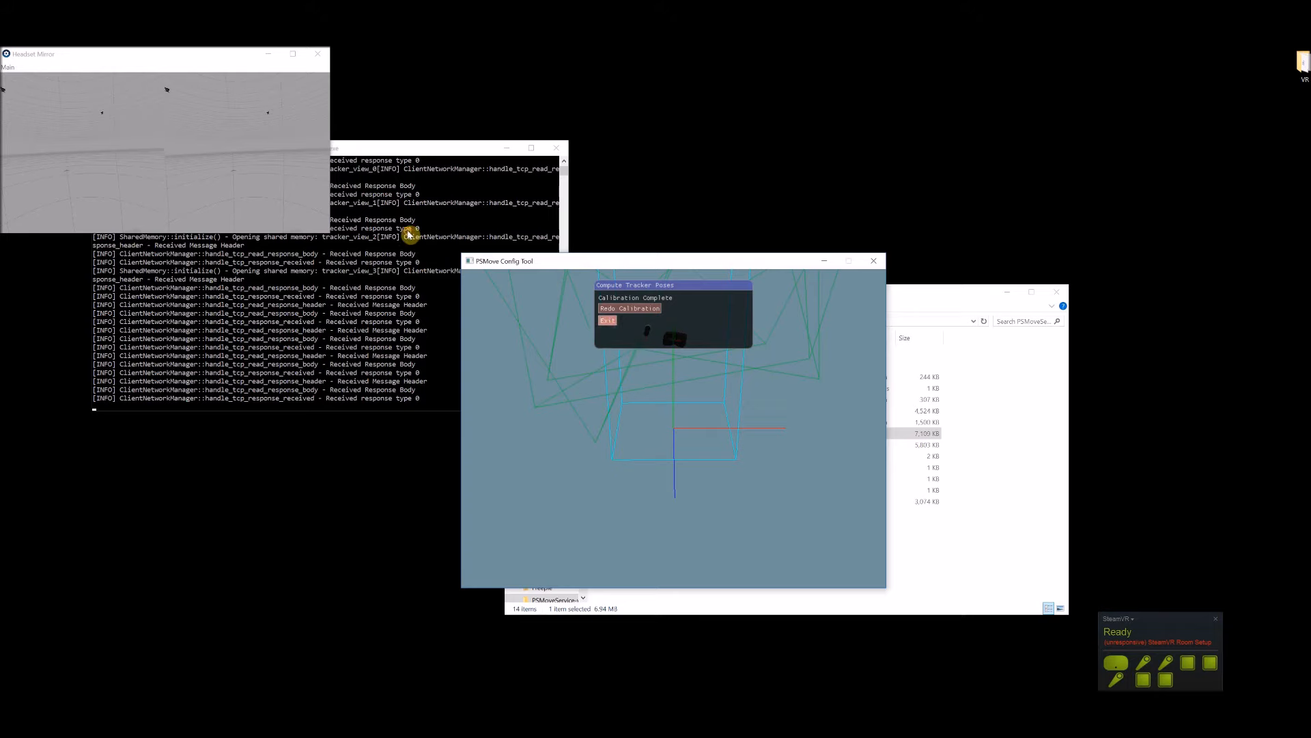
{"action": "left_click", "coordinate": [614, 326]}
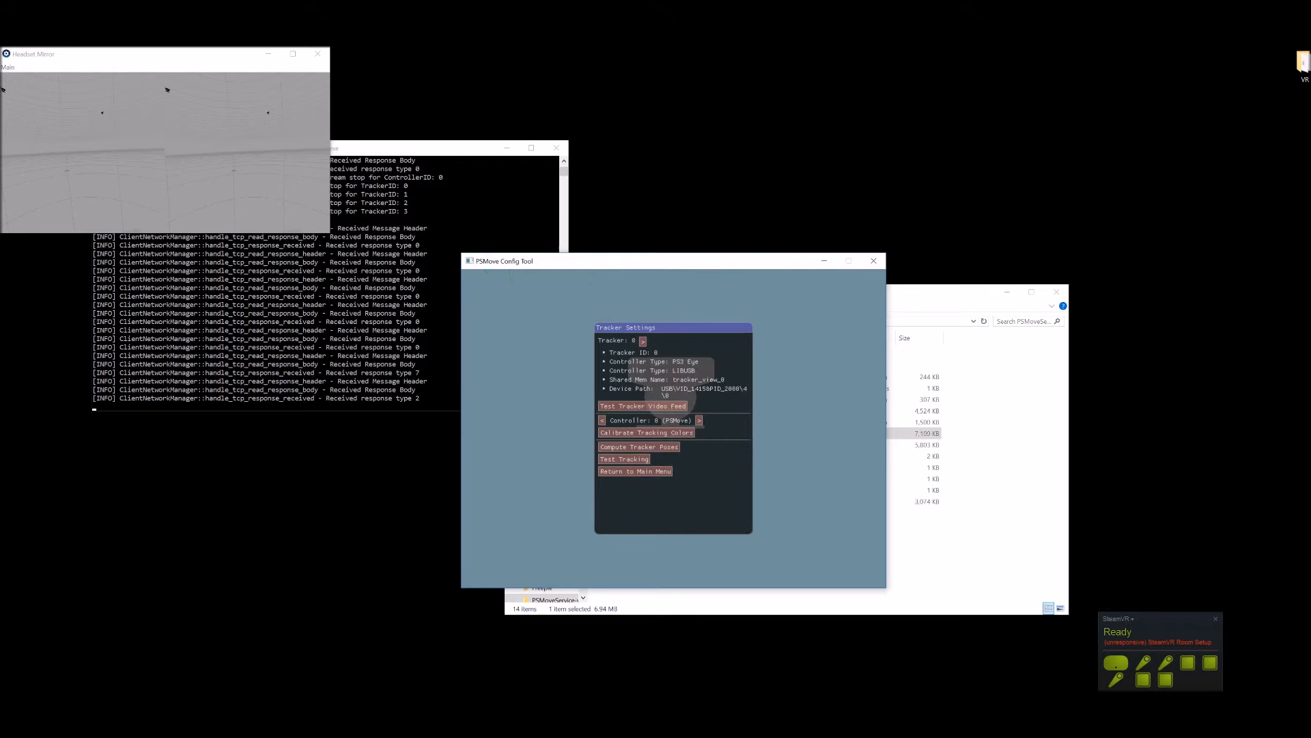